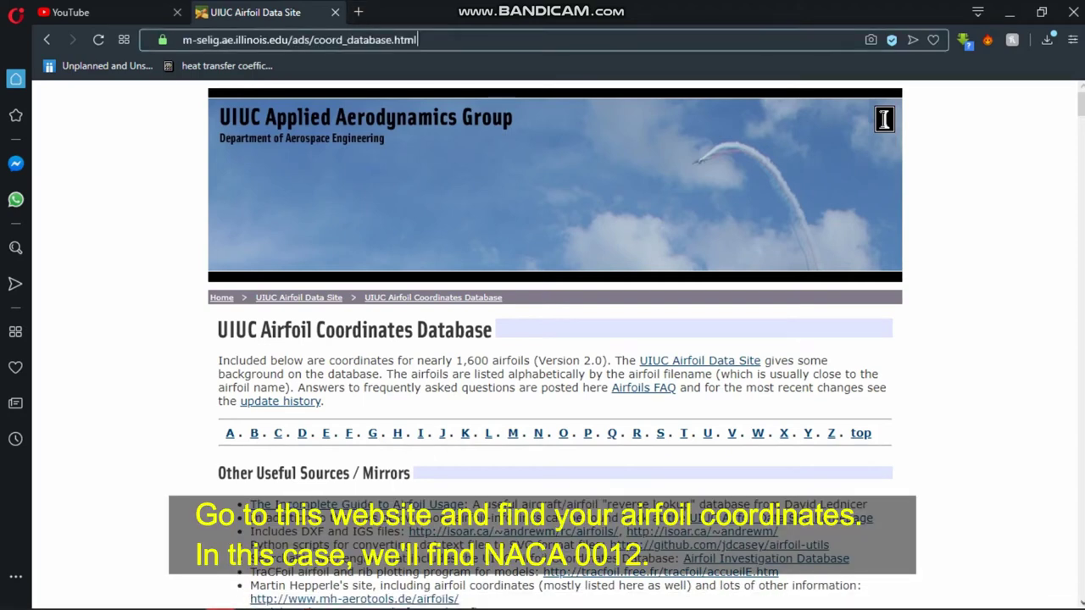
- Scroll the UIUC coord_database airfoil list down to naca001264.dat and right-click its link
{"action": "left_click_drag", "start_coordinate": [417, 40], "coordinate": [182, 40]}
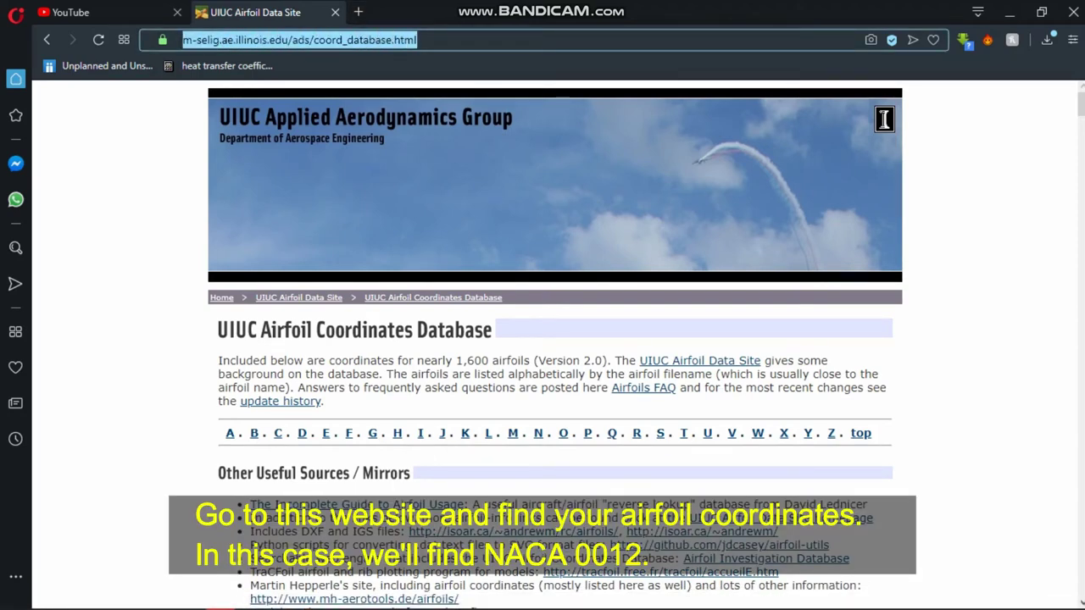
{"action": "left_click_drag", "start_coordinate": [416, 40], "coordinate": [182, 39]}
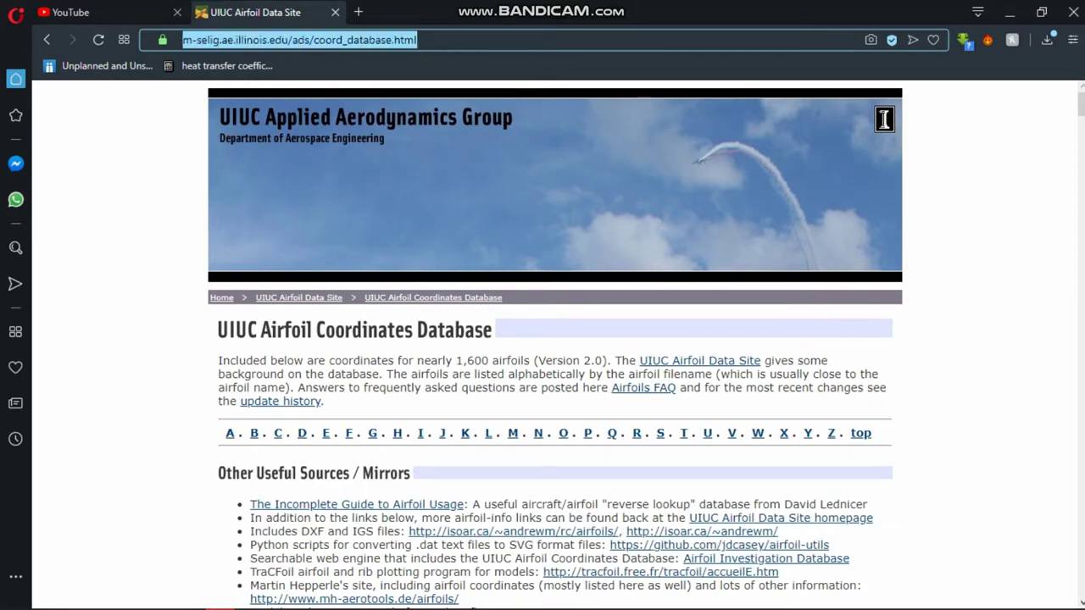
{"action": "mouse_move", "coordinate": [1080, 104]}
{"action": "left_mouse_down"}
{"action": "mouse_move", "coordinate": [1080, 475]}
{"action": "mouse_move", "coordinate": [1080, 463]}
{"action": "left_mouse_up"}
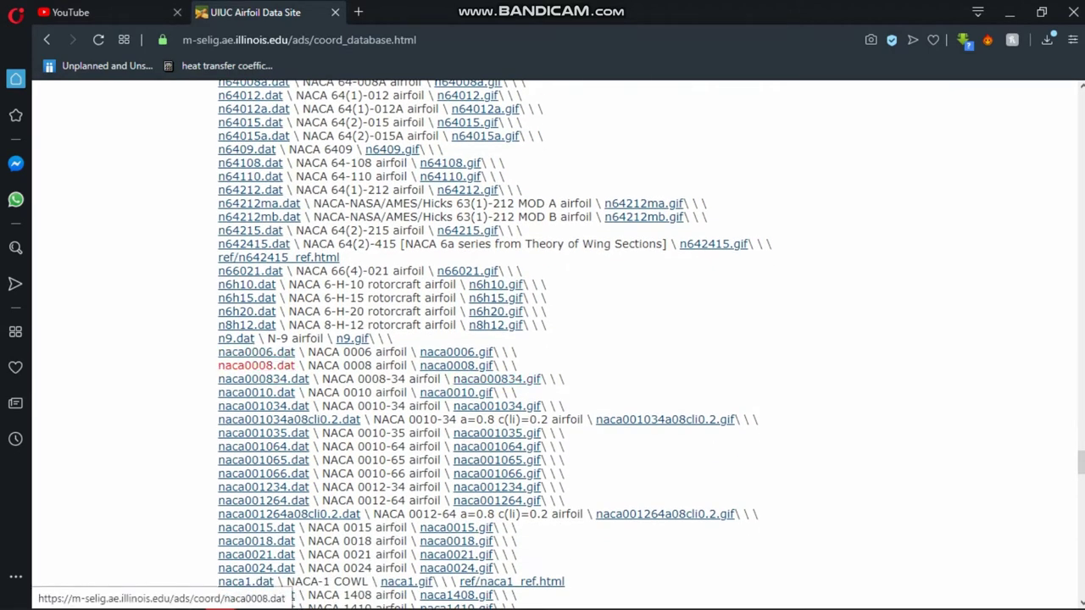
{"action": "scroll", "coordinate": [255, 382], "scroll_direction": "down", "scroll_amount": 2}
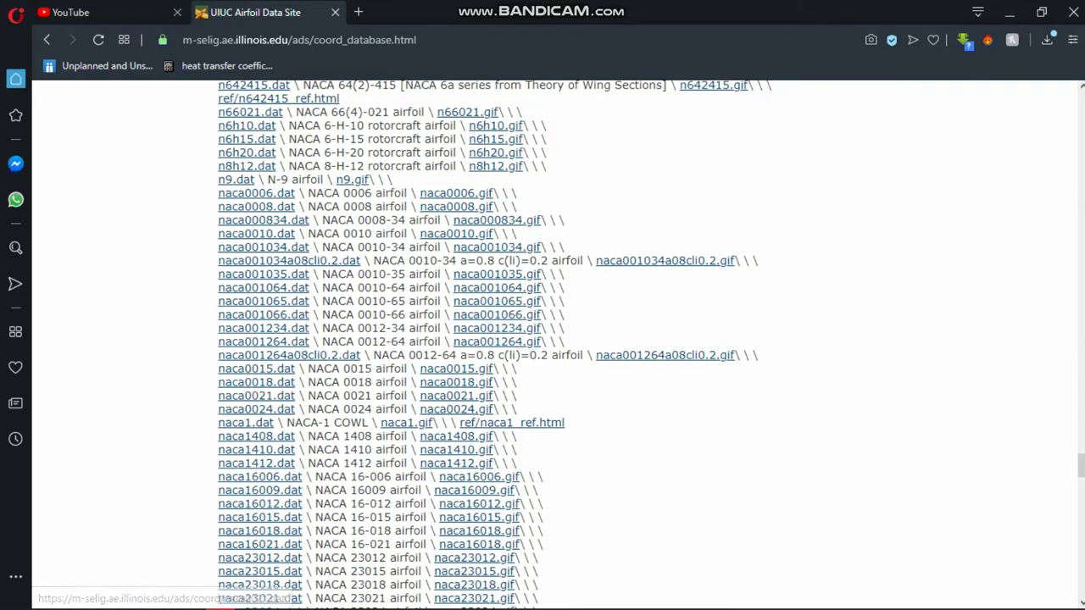
{"action": "scroll", "coordinate": [254, 396], "scroll_direction": "down", "scroll_amount": 1}
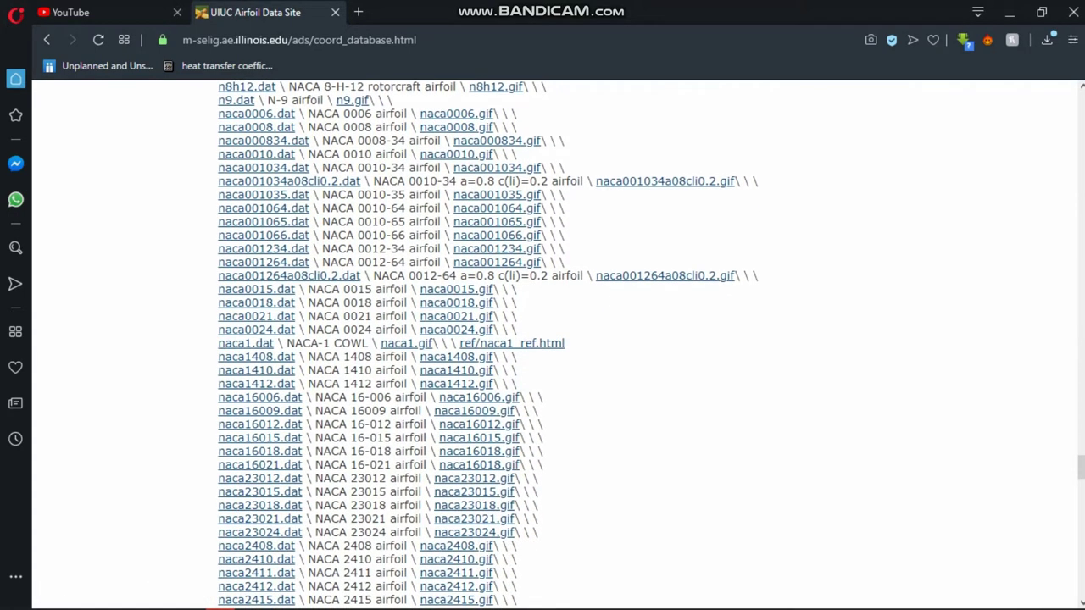
{"action": "scroll", "coordinate": [488, 345], "scroll_direction": "up", "scroll_amount": 1}
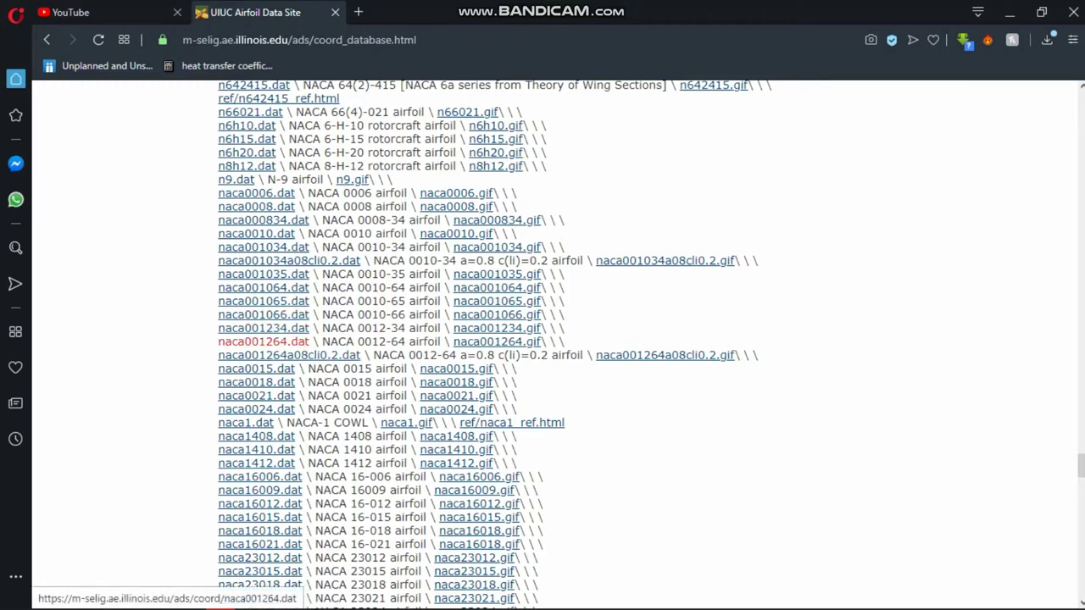
{"action": "right_click", "coordinate": [275, 342]}
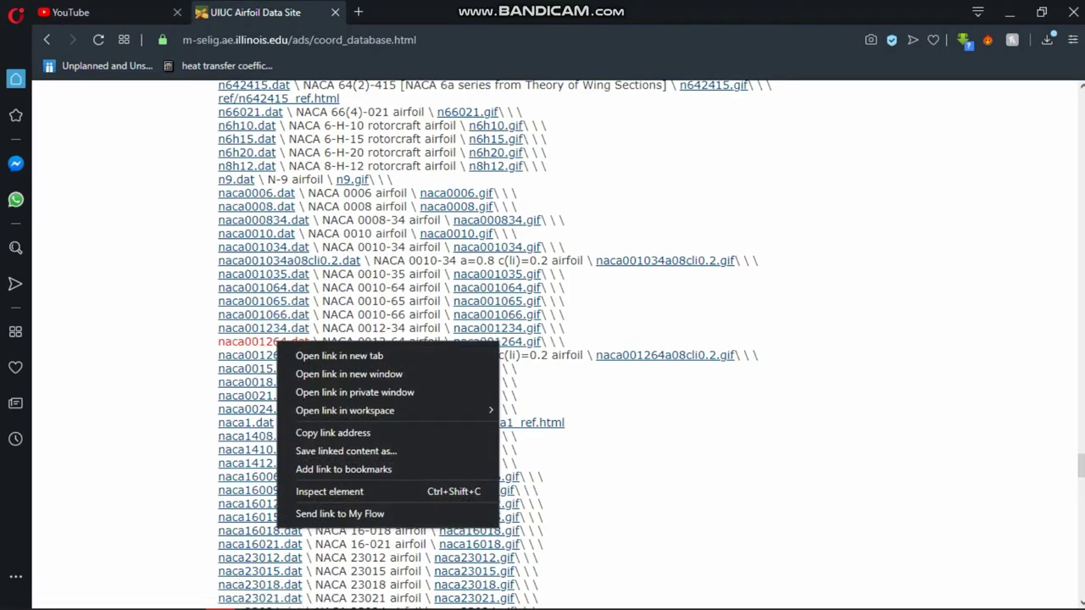
- Open naca001264.dat and copy its header and all coordinate rows
{"action": "left_click", "coordinate": [331, 431]}
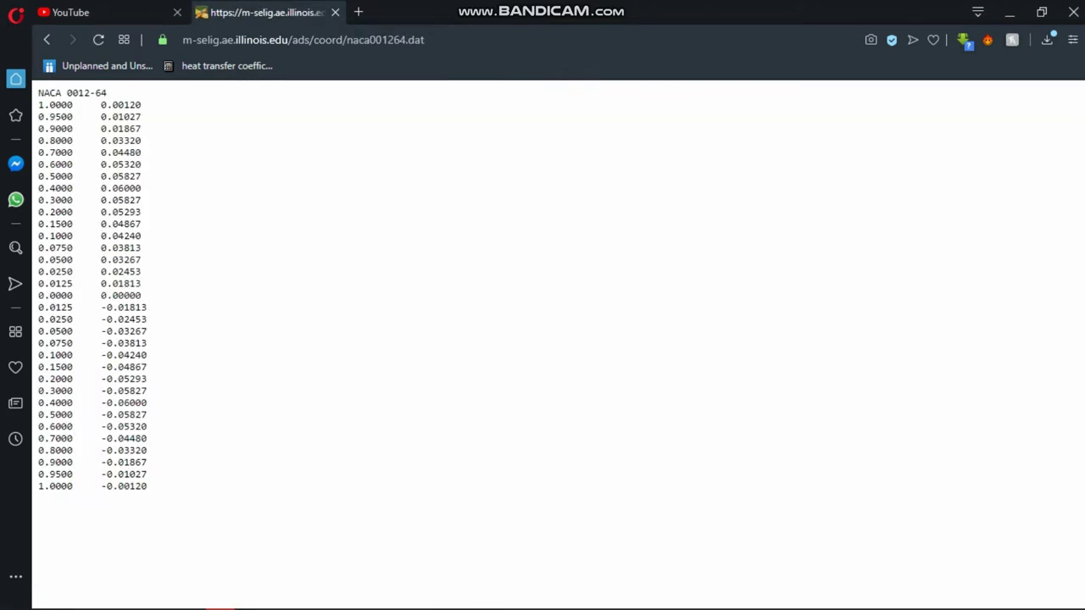
{"action": "left_click_drag", "start_coordinate": [108, 92], "coordinate": [38, 92]}
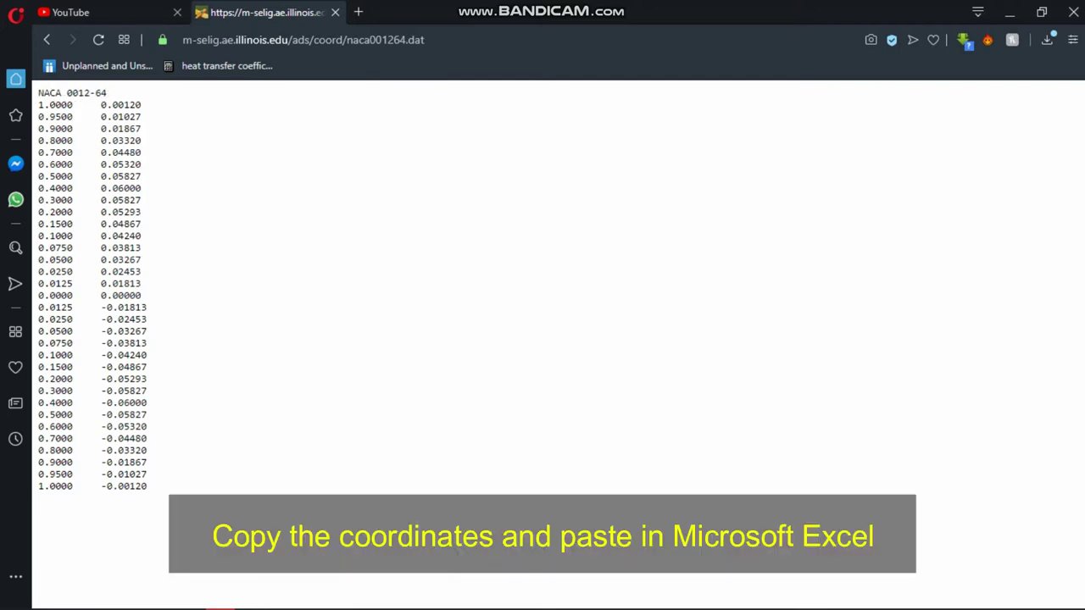
{"action": "mouse_move", "coordinate": [148, 487]}
{"action": "left_mouse_down"}
{"action": "mouse_move", "coordinate": [39, 297]}
{"action": "mouse_move", "coordinate": [38, 102]}
{"action": "left_mouse_up"}
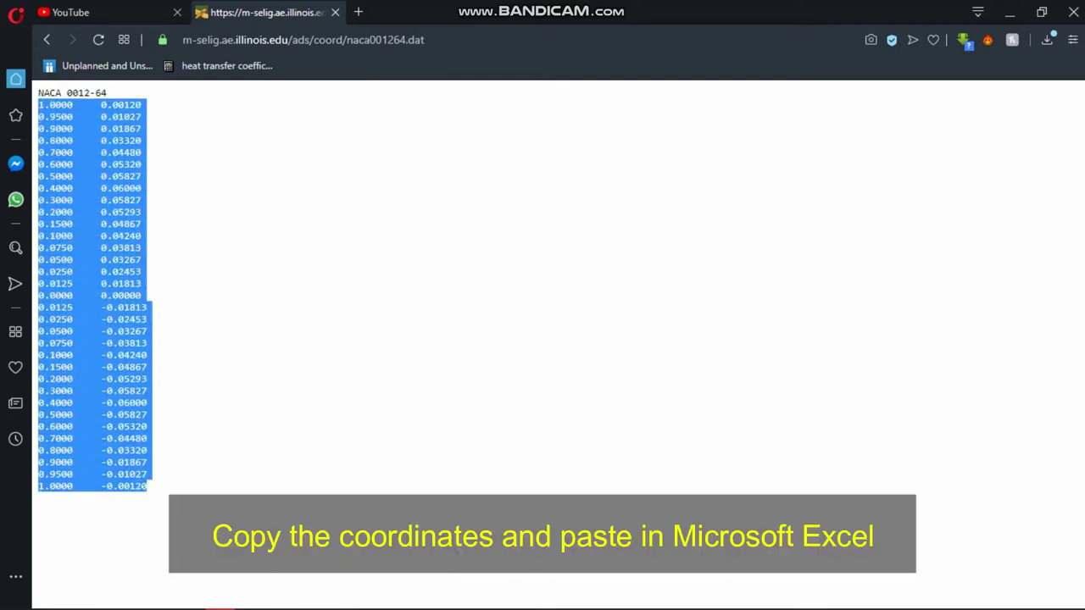
{"action": "left_click", "coordinate": [73, 82]}
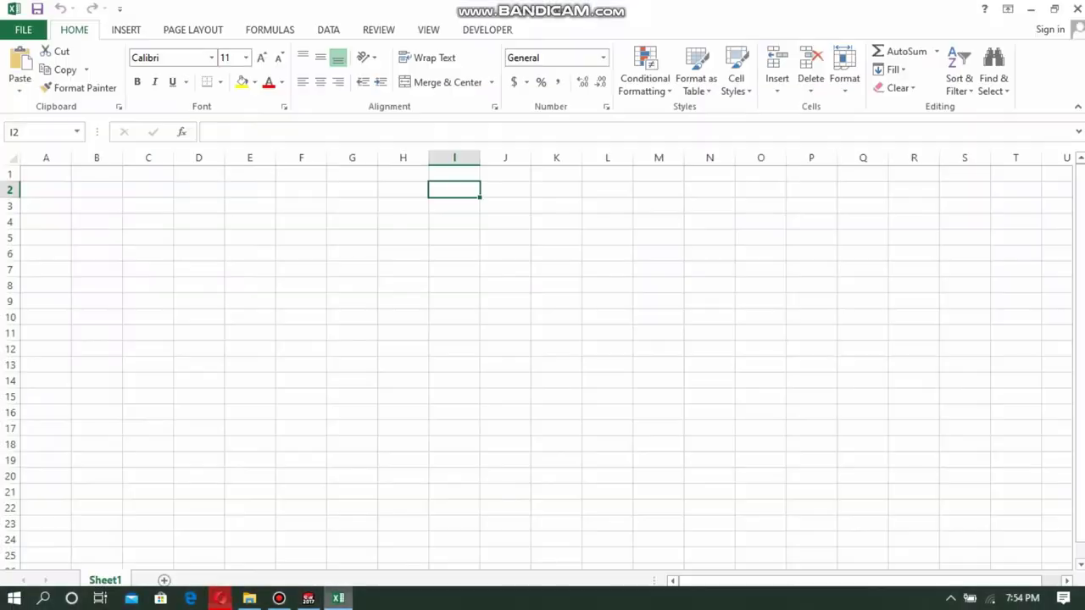
- Paste the NACA 0012-64 coordinates into cell A1 of the blank Excel worksheet
{"action": "left_click", "coordinate": [338, 598]}
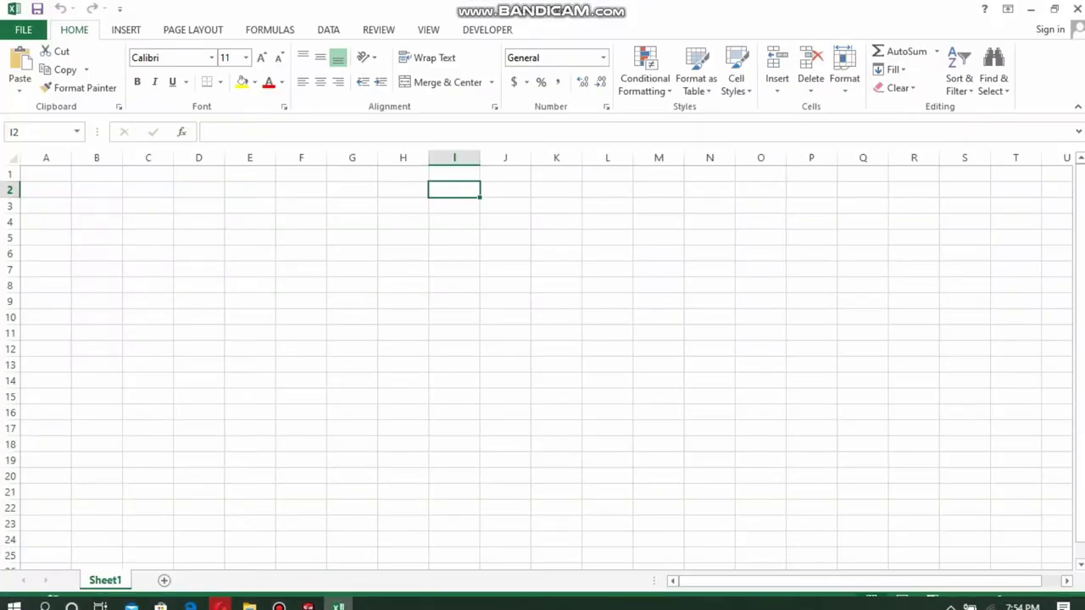
{"action": "key", "text": "Left"}
{"action": "key", "text": "ctrl+Home"}
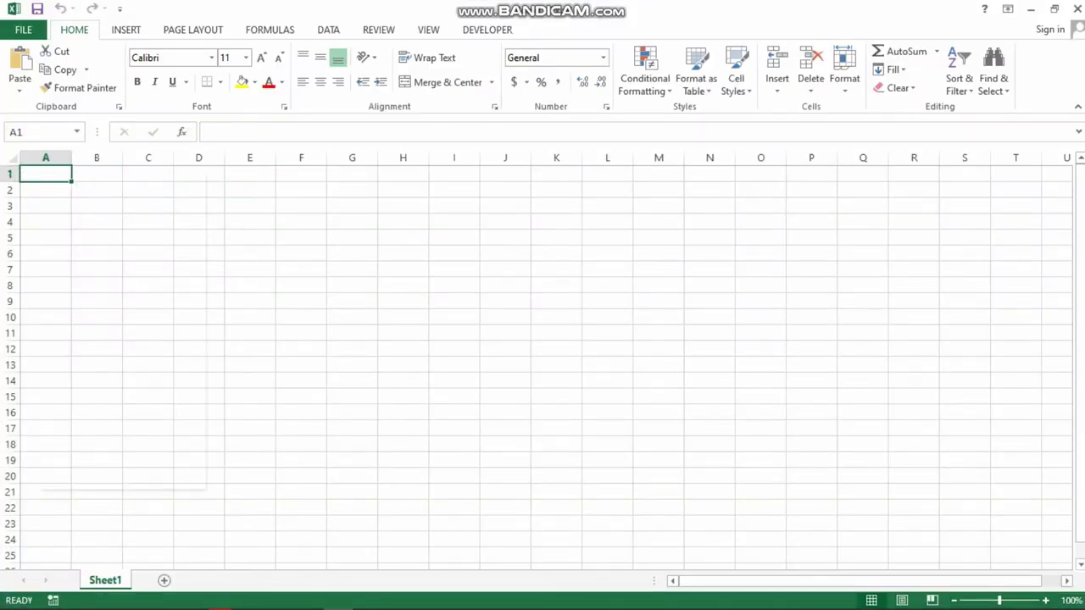
{"action": "right_click", "coordinate": [43, 173]}
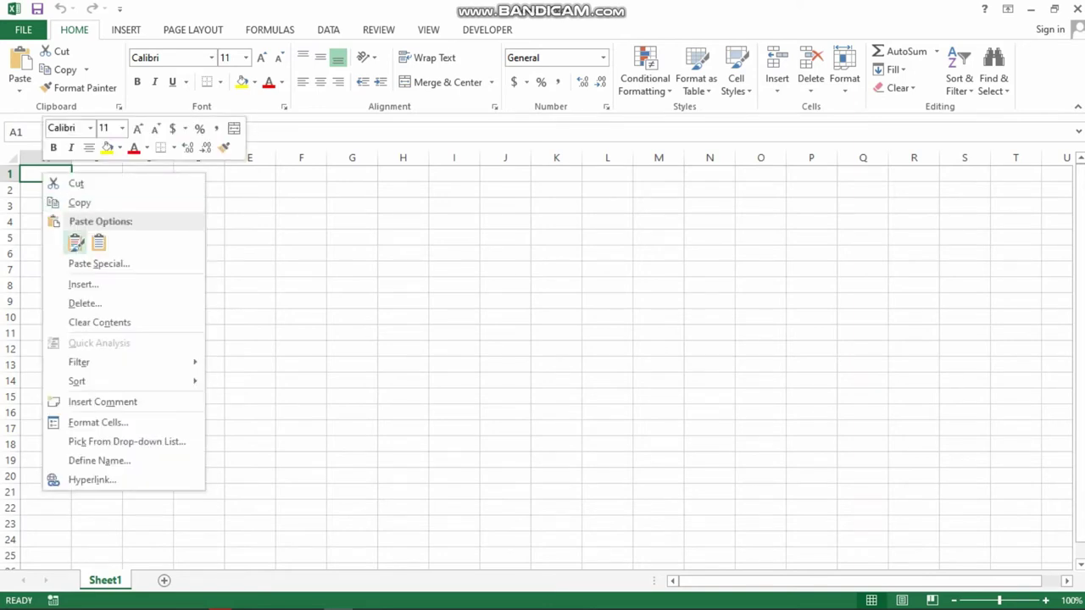
{"action": "left_click", "coordinate": [76, 243]}
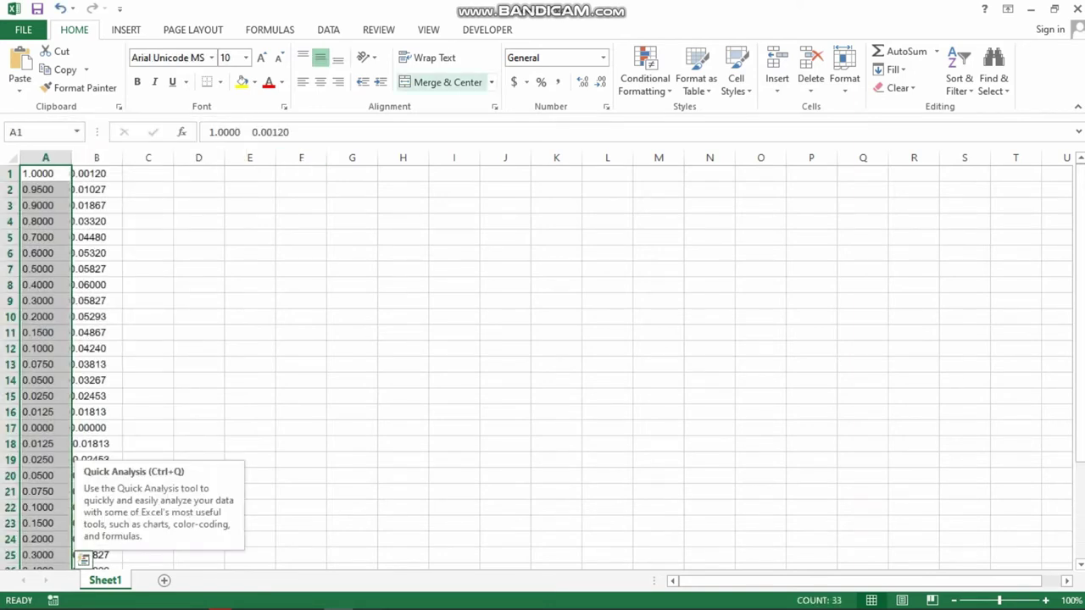
- Split the pasted text into x and y columns with space-delimited Text to Columns
{"action": "left_click", "coordinate": [328, 30]}
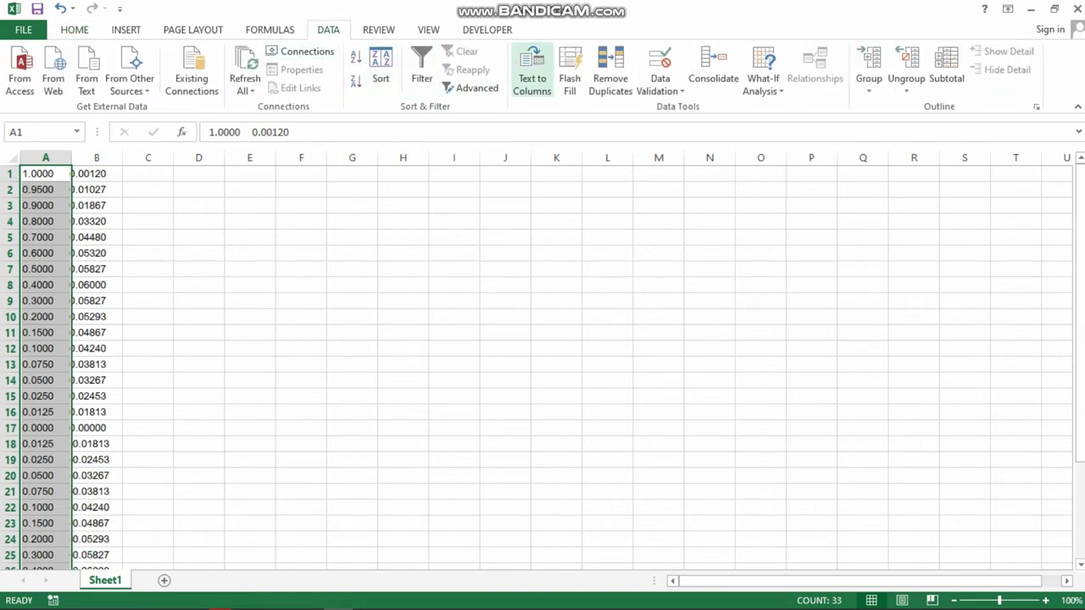
{"action": "left_click", "coordinate": [531, 69]}
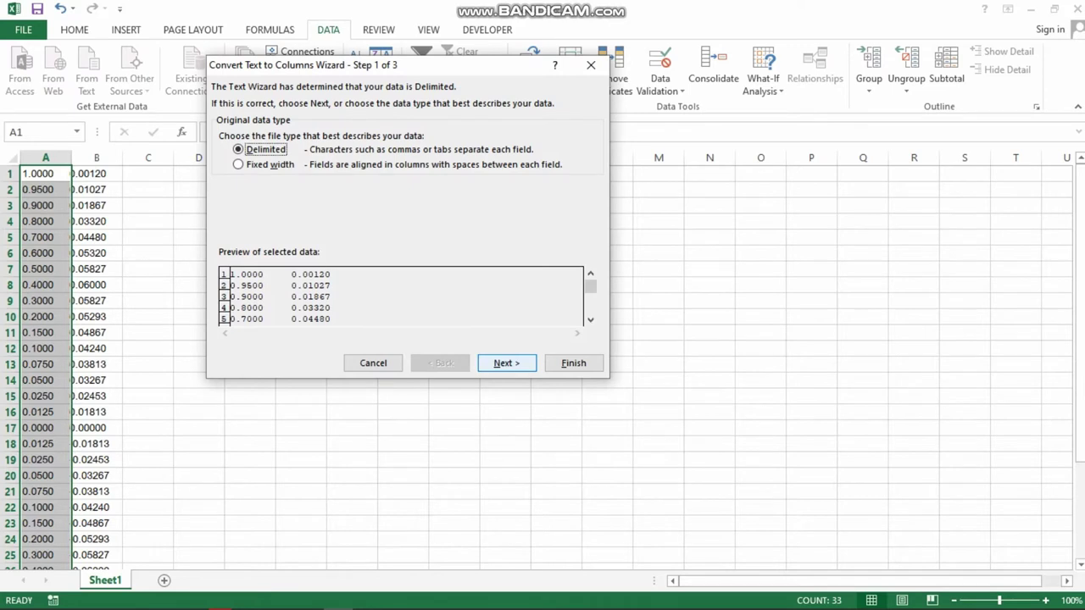
{"action": "key", "text": "Return"}
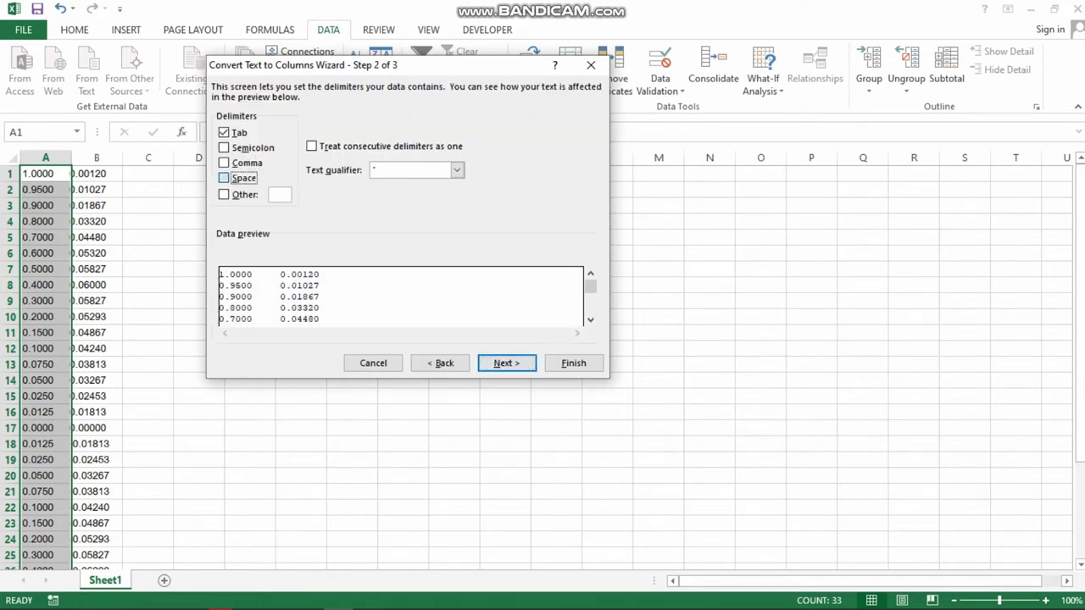
{"action": "key", "text": "space"}
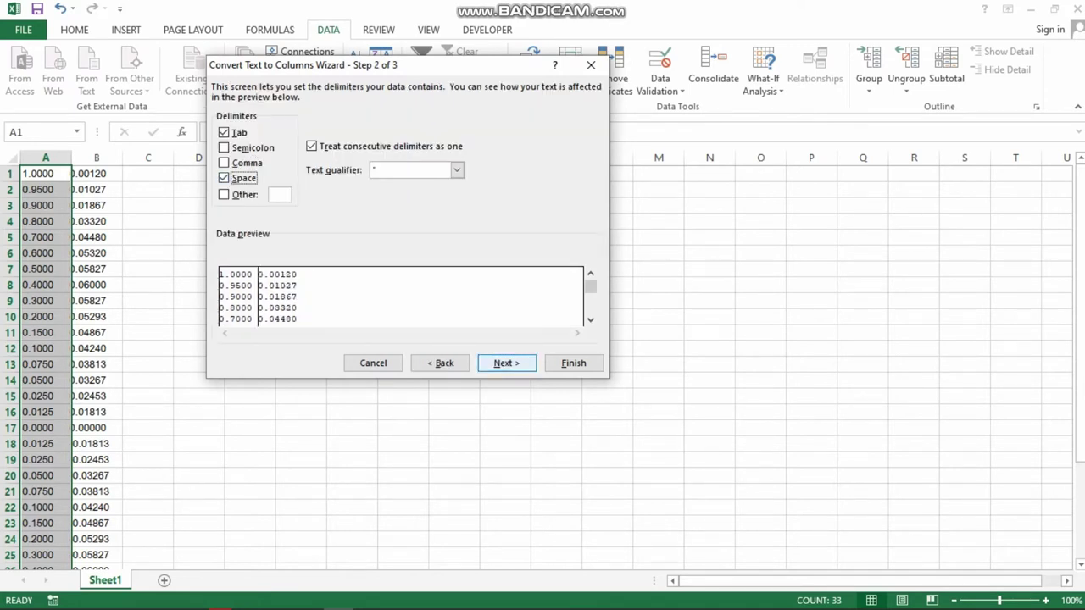
{"action": "key", "text": "Tab"}
{"action": "key", "text": "Return"}
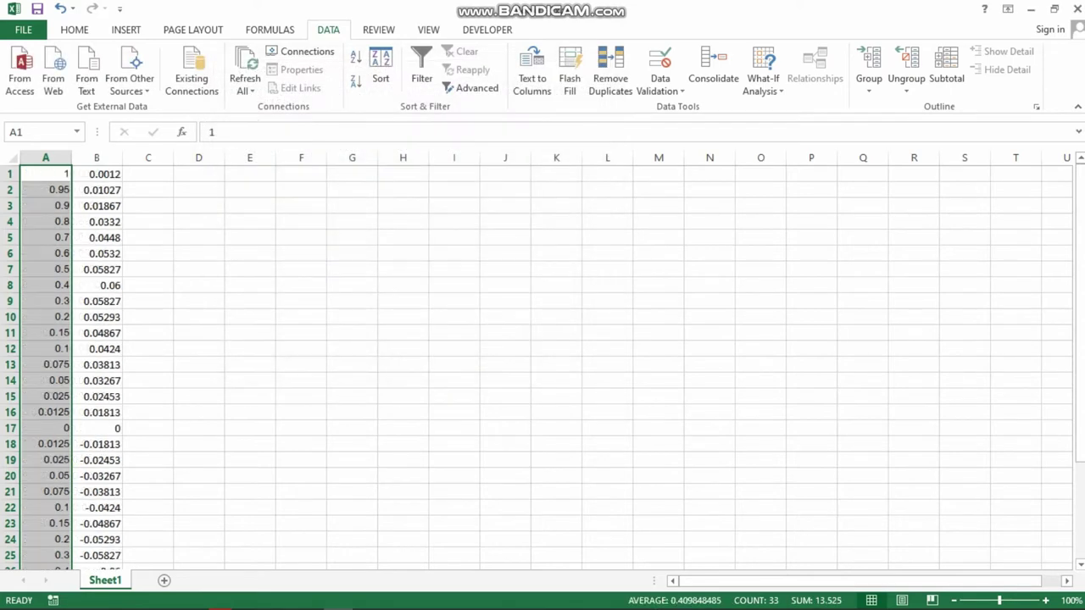
{"action": "left_click", "coordinate": [148, 174]}
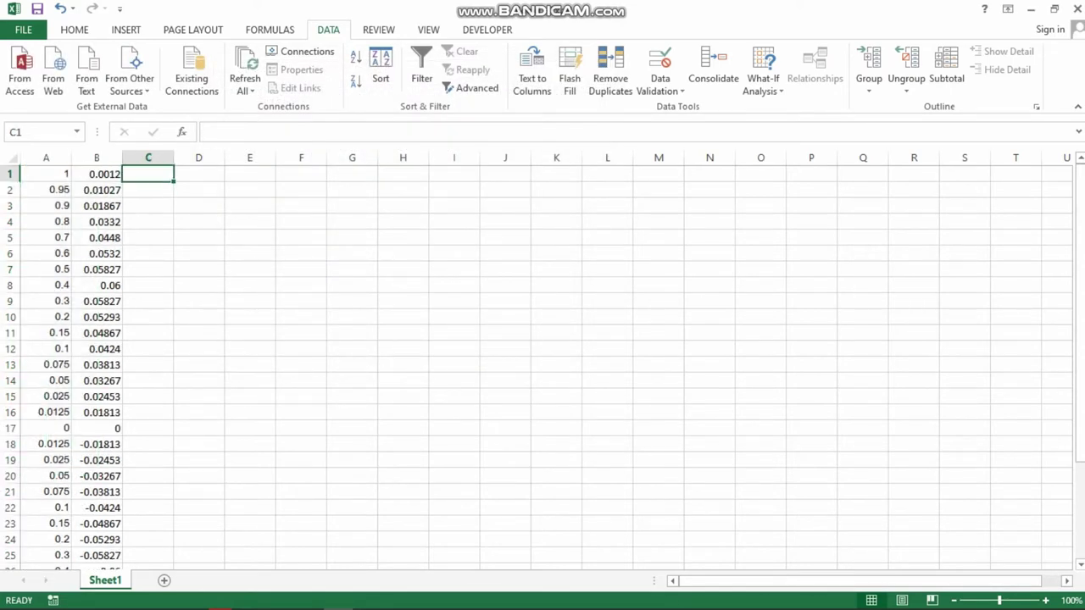
- Enter 0 in C1 and fill it down to row 33 as the z coordinate
{"action": "type", "text": "0"}
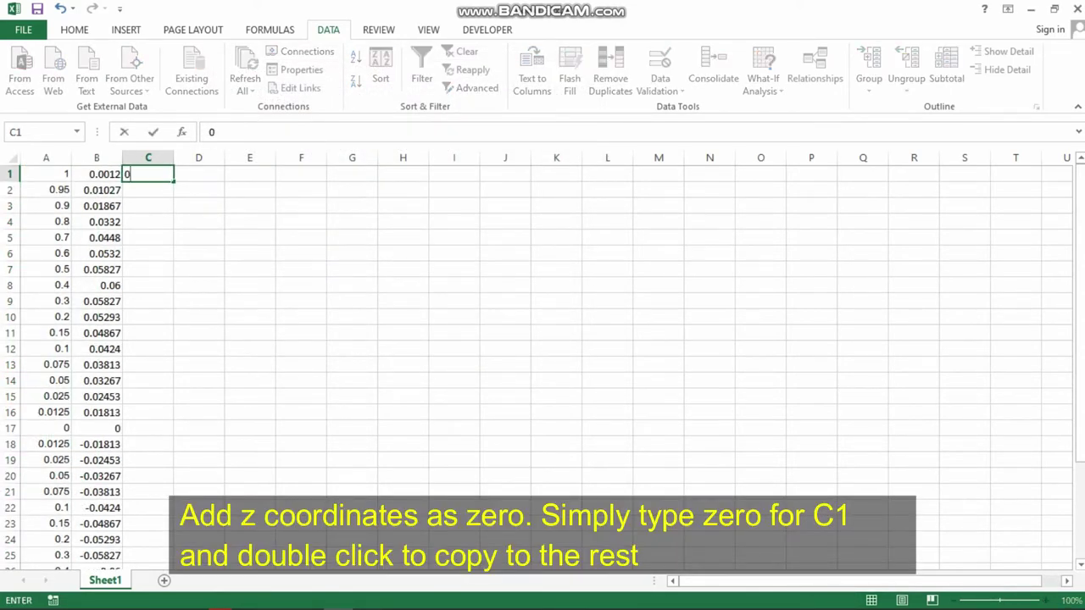
{"action": "double_click", "coordinate": [174, 181]}
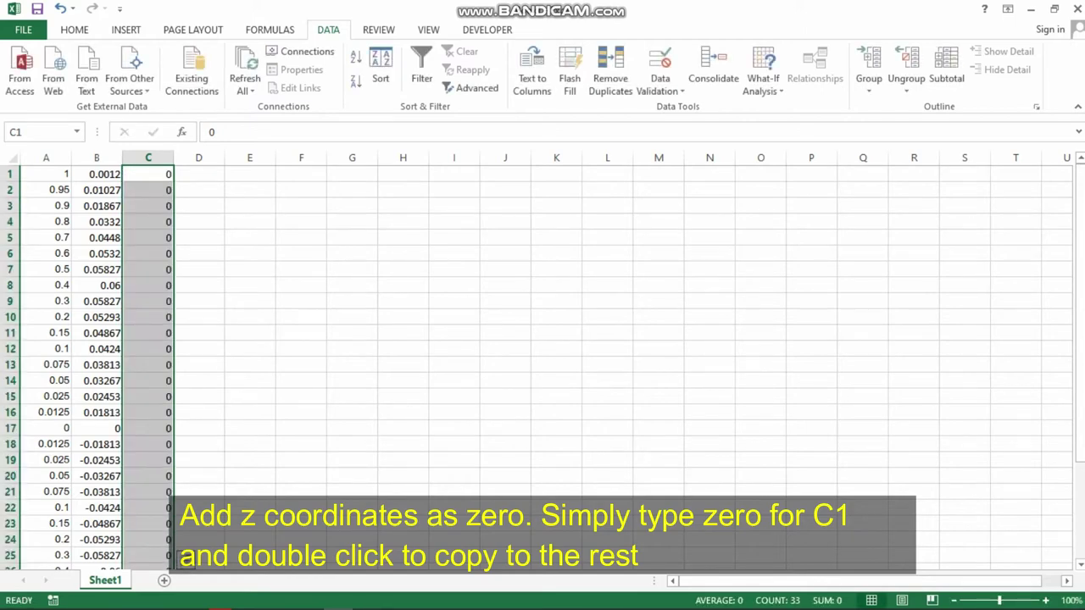
{"action": "scroll", "coordinate": [542, 364], "scroll_direction": "down", "scroll_amount": 2}
{"action": "scroll", "coordinate": [543, 364], "scroll_direction": "down", "scroll_amount": 3}
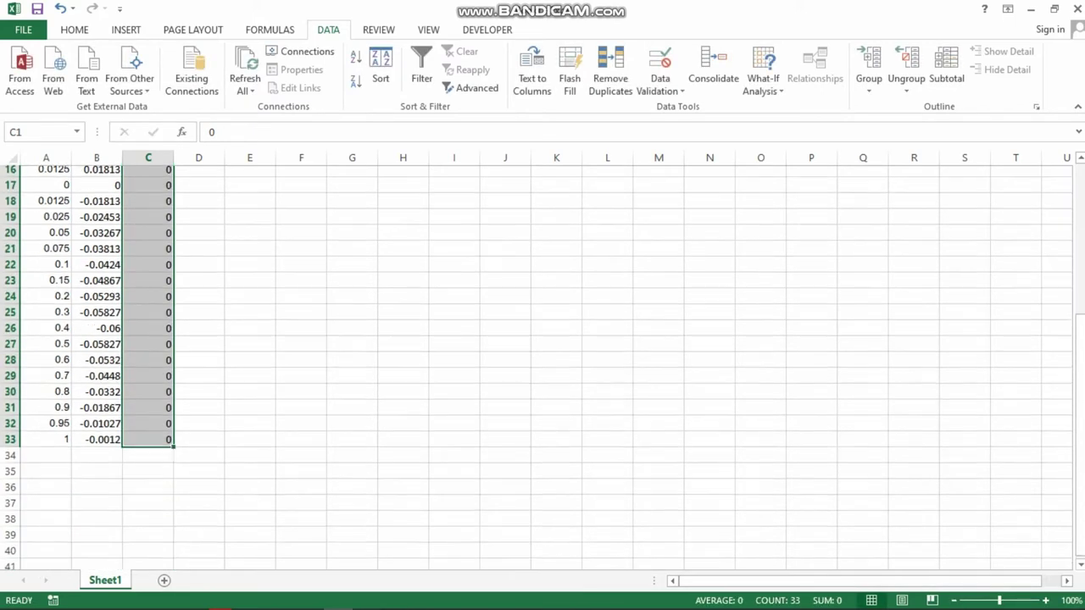
{"action": "scroll", "coordinate": [542, 364], "scroll_direction": "down", "scroll_amount": 1}
{"action": "scroll", "coordinate": [543, 365], "scroll_direction": "up", "scroll_amount": 4}
{"action": "scroll", "coordinate": [542, 364], "scroll_direction": "up", "scroll_amount": 2}
{"action": "scroll", "coordinate": [543, 364], "scroll_direction": "down", "scroll_amount": 3}
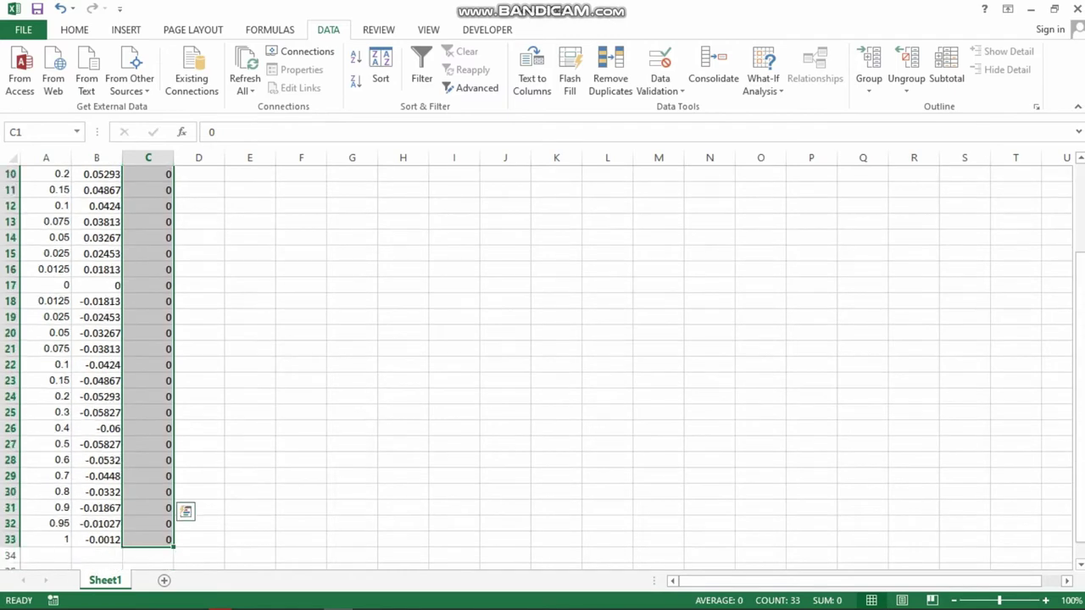
{"action": "scroll", "coordinate": [543, 364], "scroll_direction": "down", "scroll_amount": 4}
{"action": "scroll", "coordinate": [542, 365], "scroll_direction": "up", "scroll_amount": 3}
{"action": "scroll", "coordinate": [542, 364], "scroll_direction": "up", "scroll_amount": 4}
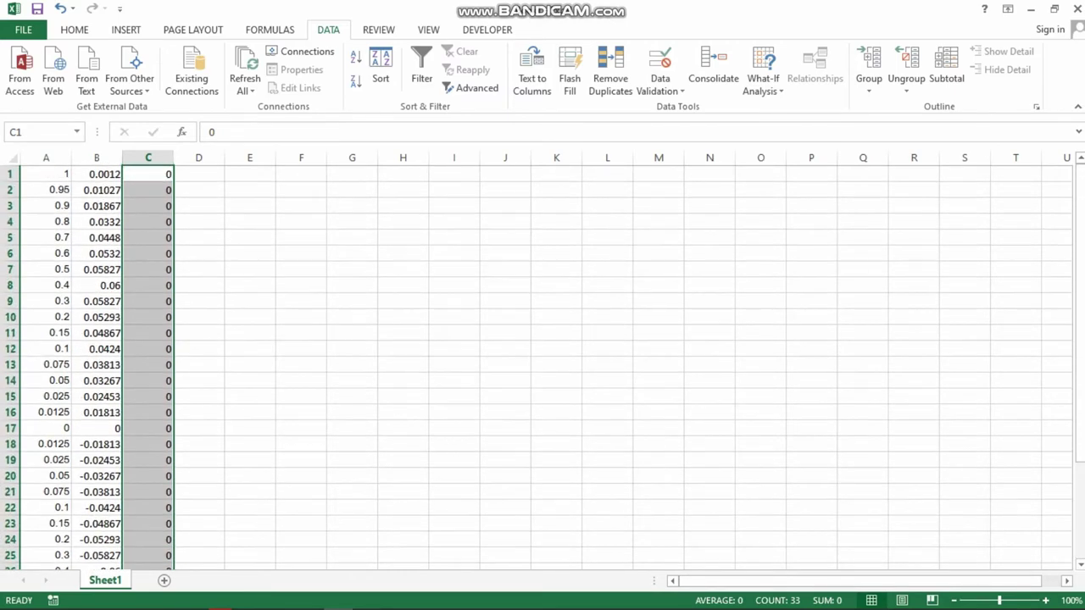
{"action": "key", "text": "ctrl+s"}
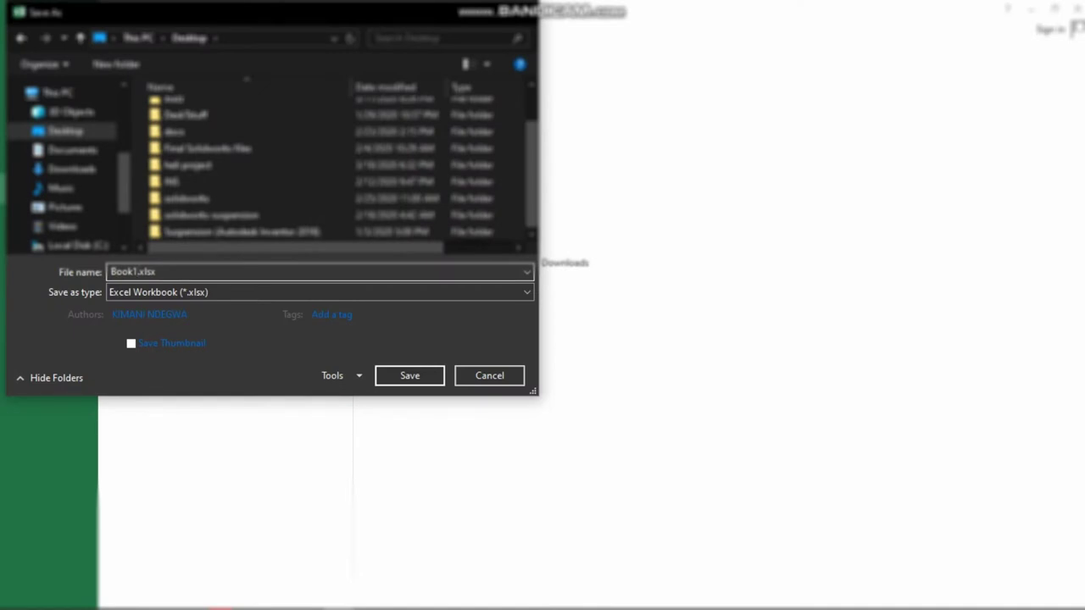
- Save the sheet as tab-delimited text Blade.txt, then close Excel without saving the workbook
{"action": "key", "text": "Delete"}
{"action": "key", "text": "Delete"}
{"action": "key", "text": "Delete"}
{"action": "key", "text": "Delete"}
{"action": "type", "text": "l"}
{"action": "type", "text": "ade"}
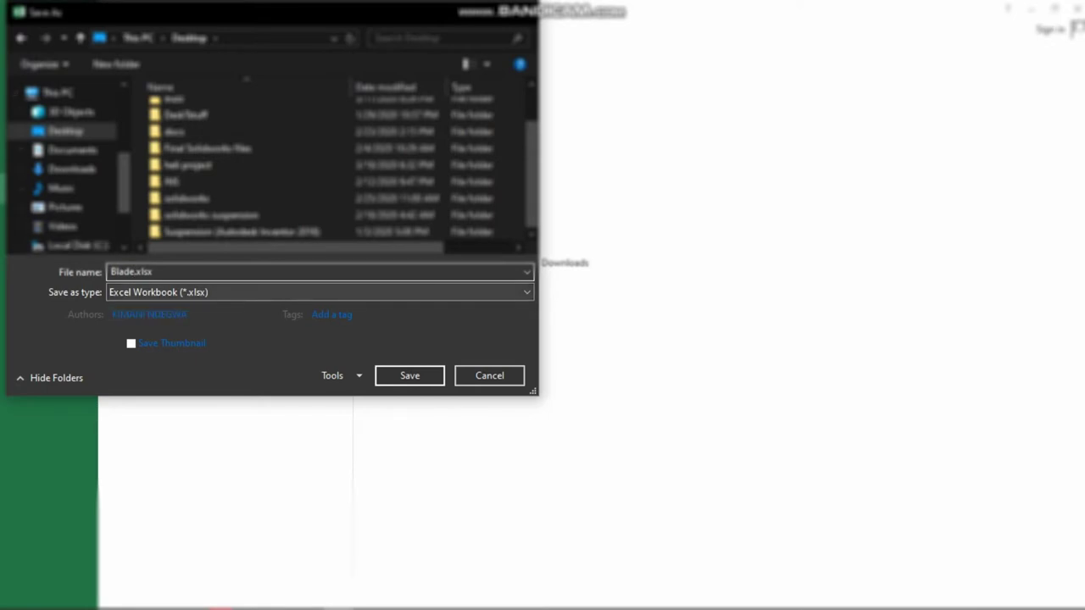
{"action": "left_click", "coordinate": [254, 292]}
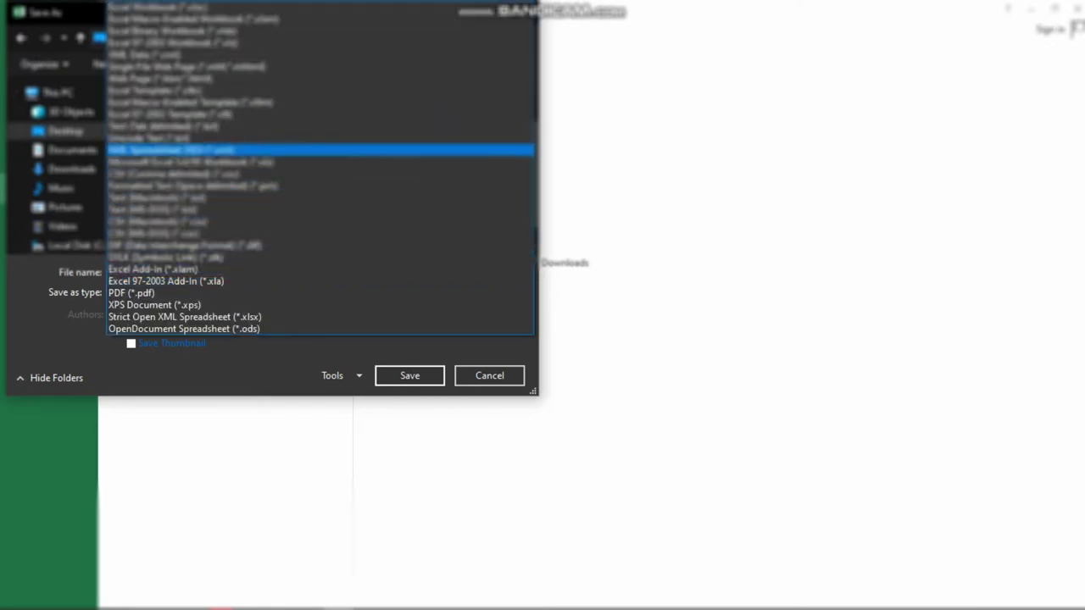
{"action": "left_click", "coordinate": [161, 125]}
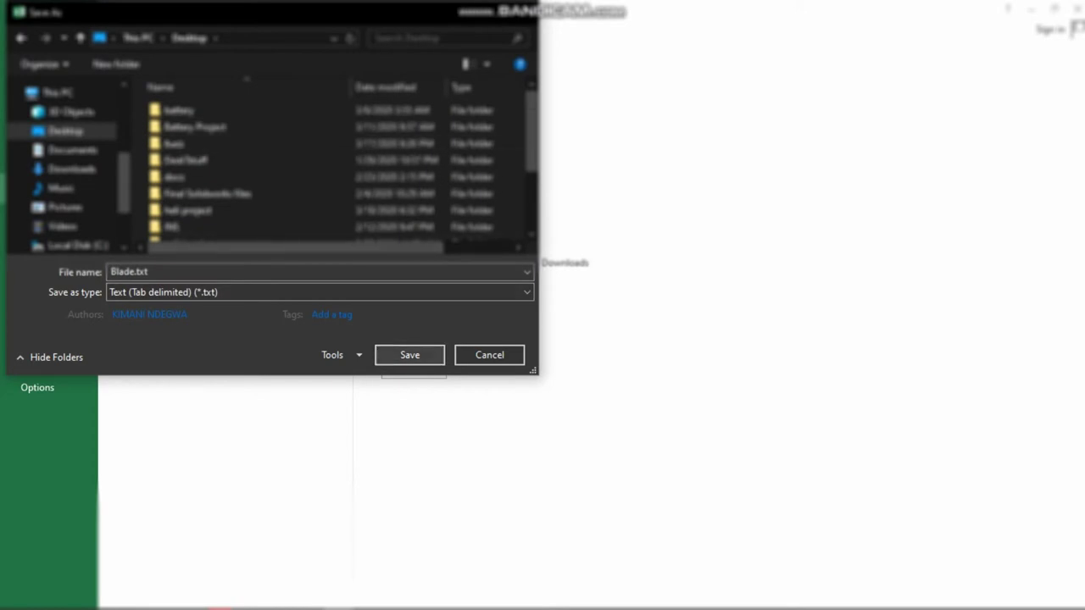
{"action": "left_click", "coordinate": [409, 355]}
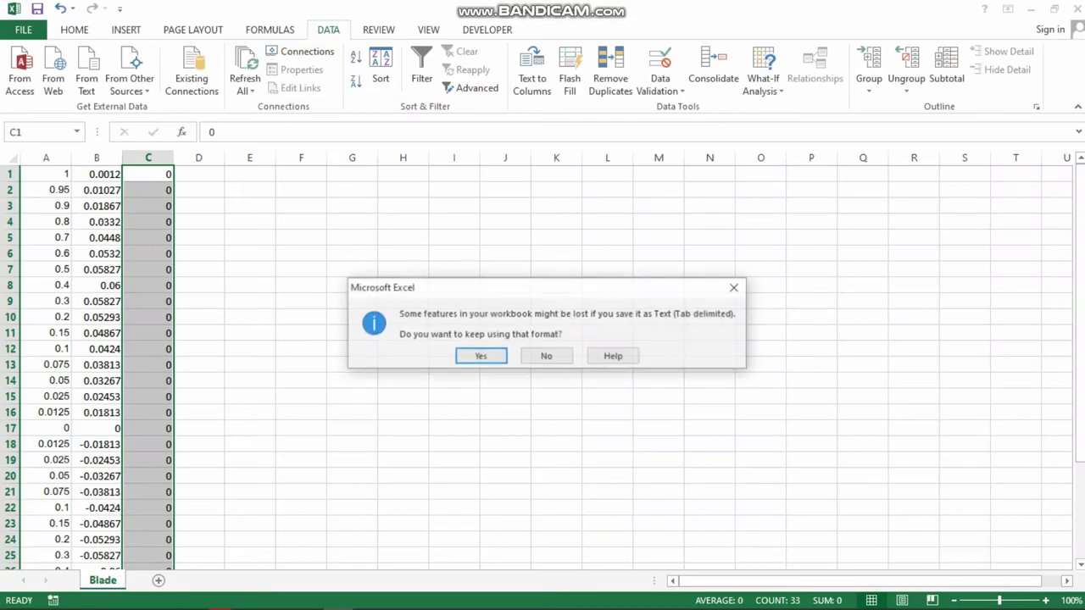
{"action": "key", "text": "Return"}
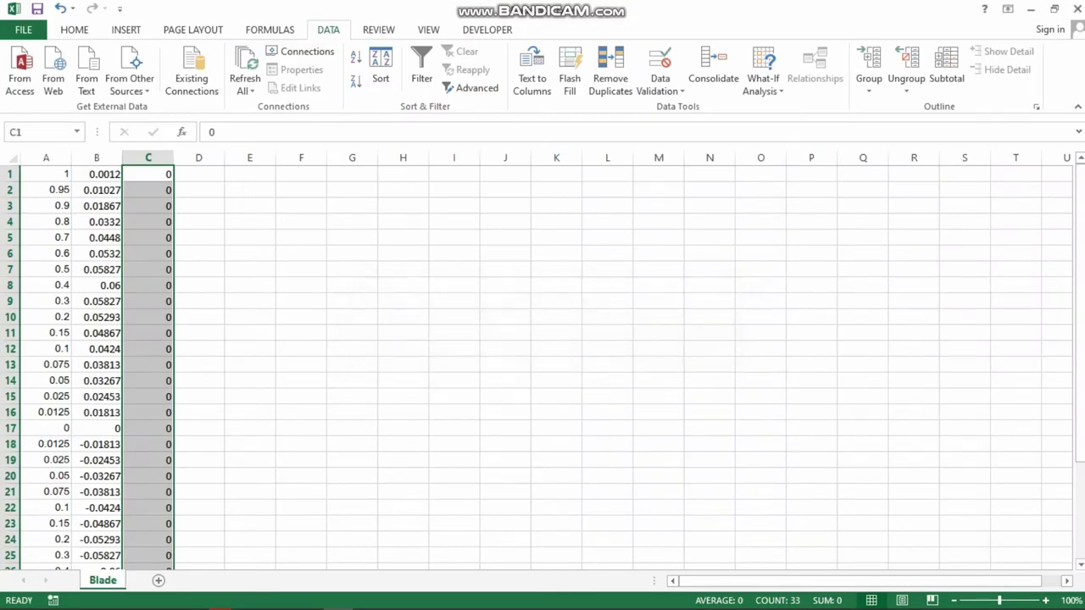
{"action": "left_click", "coordinate": [1076, 8]}
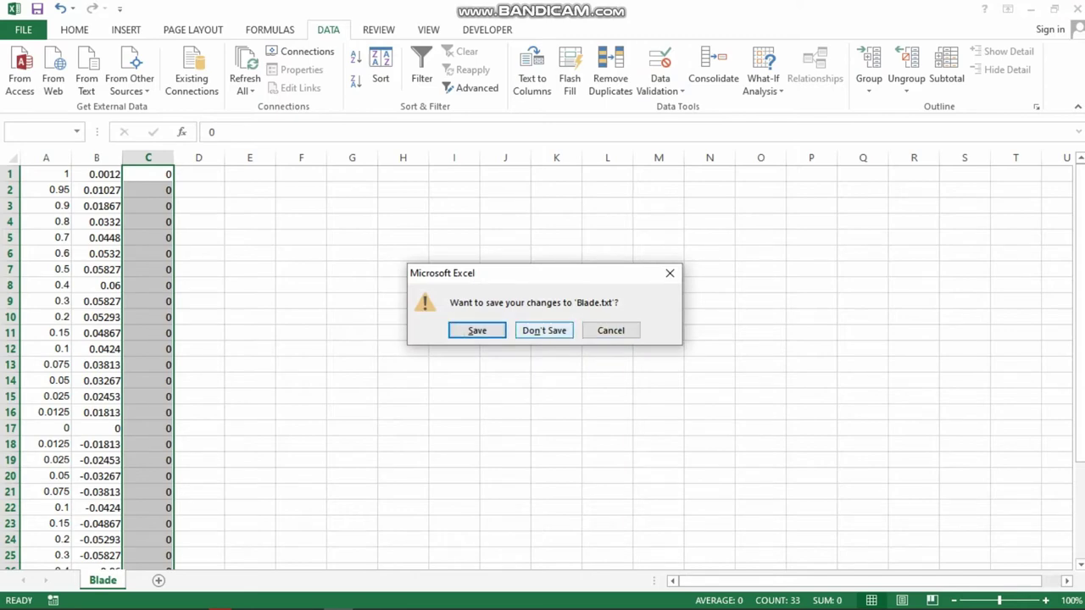
{"action": "left_click", "coordinate": [544, 330]}
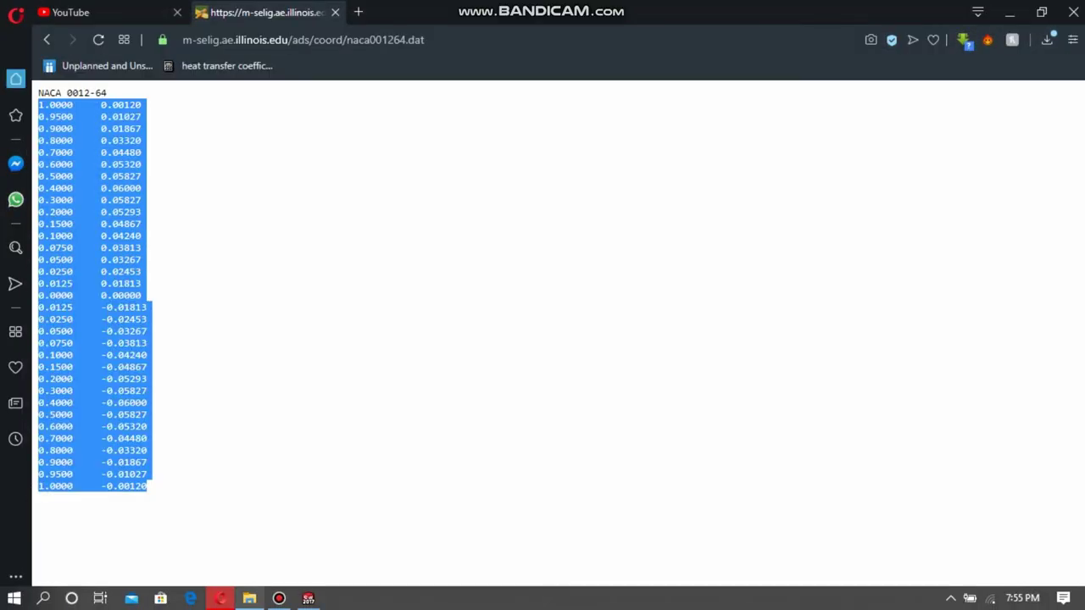
- Create a new SOLIDWORKS part document from the Part template
{"action": "left_click", "coordinate": [308, 599]}
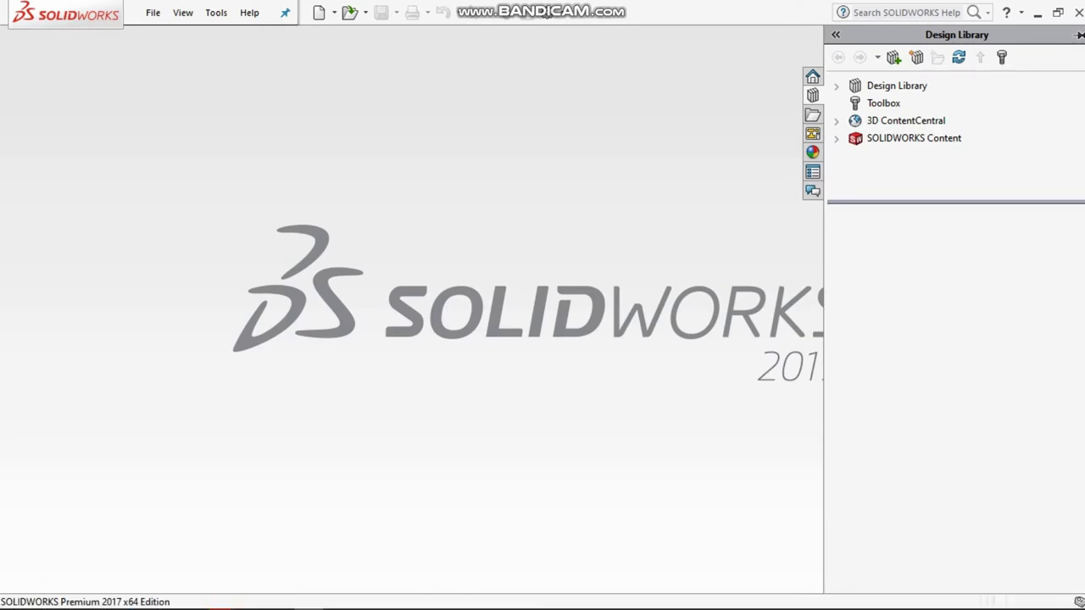
{"action": "left_click", "coordinate": [153, 12]}
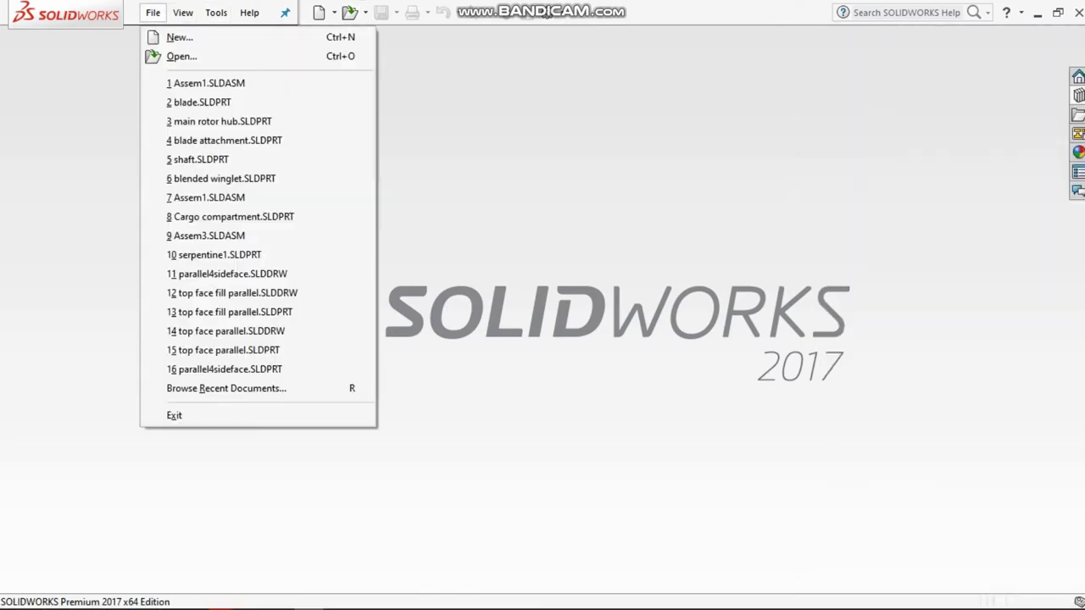
{"action": "left_click", "coordinate": [179, 37]}
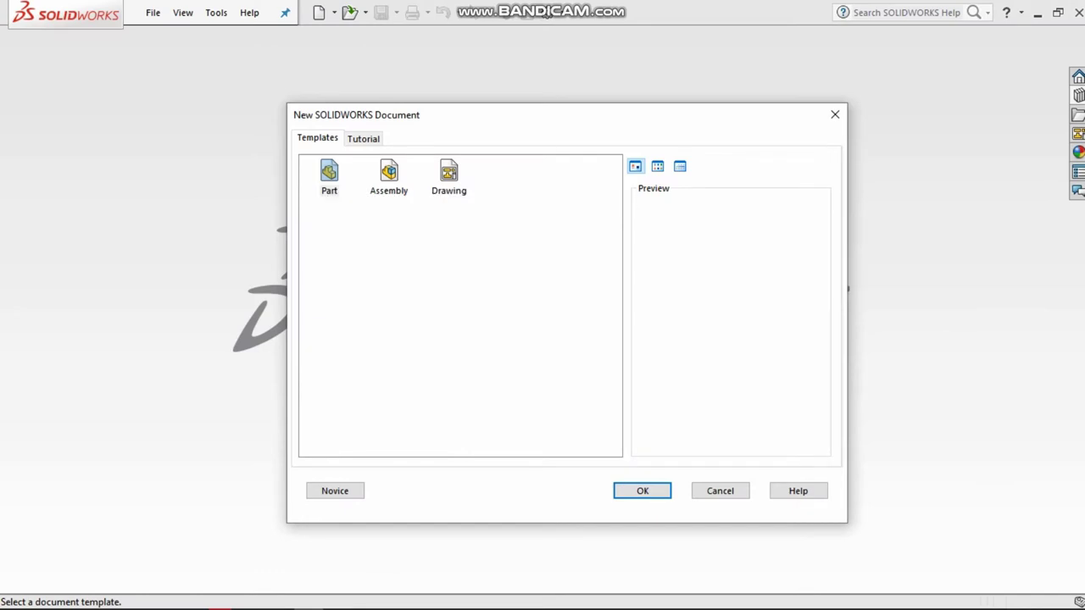
{"action": "left_click", "coordinate": [329, 178]}
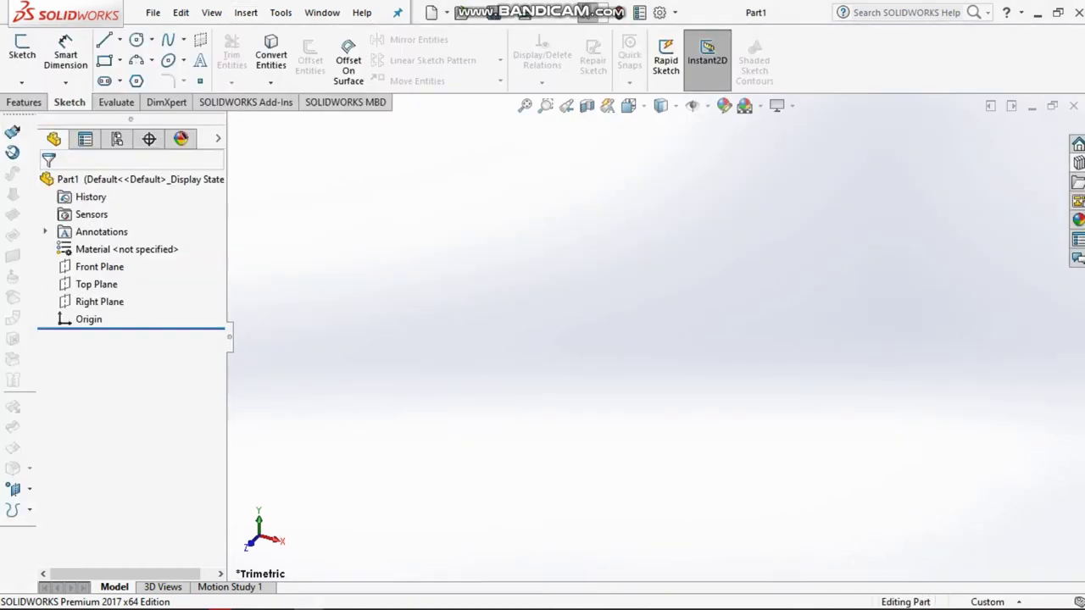
- Build a curve through XYZ points loaded from the Blade.txt text file
{"action": "left_click", "coordinate": [245, 12]}
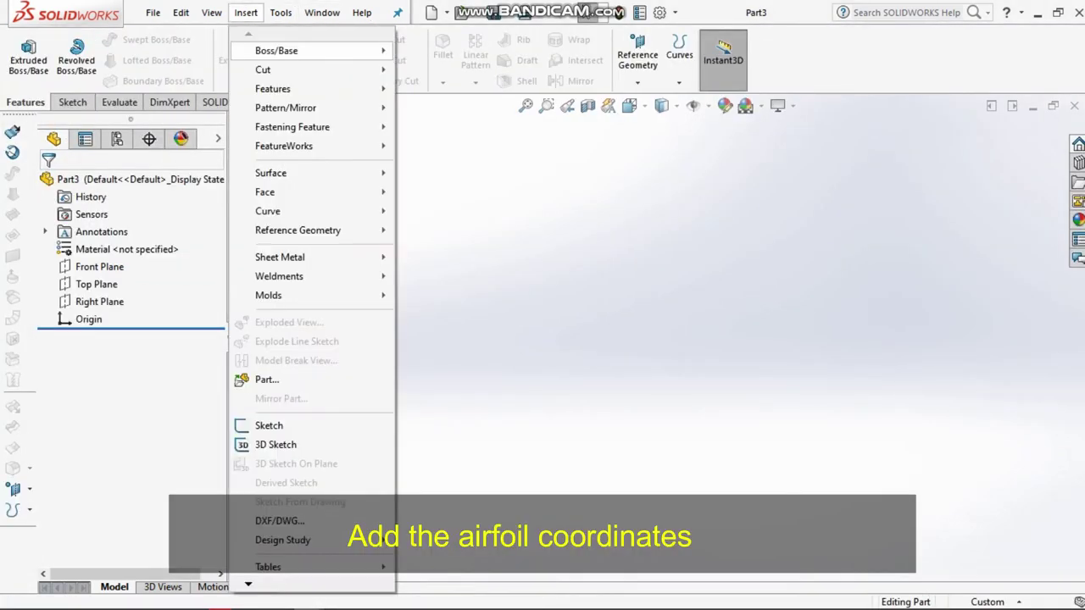
{"action": "left_click", "coordinate": [477, 277]}
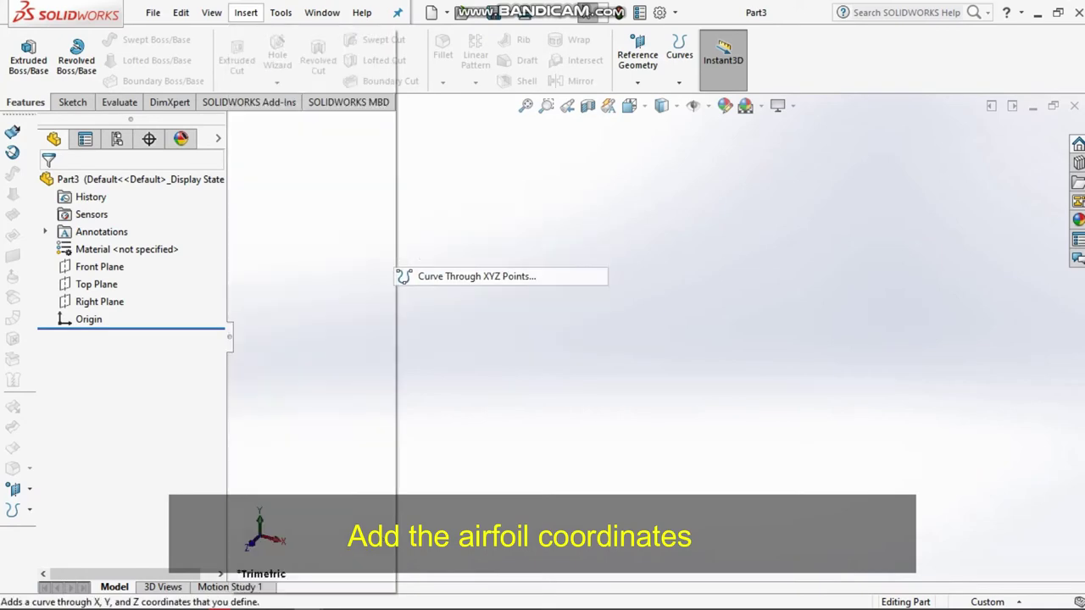
{"action": "key", "text": "Return"}
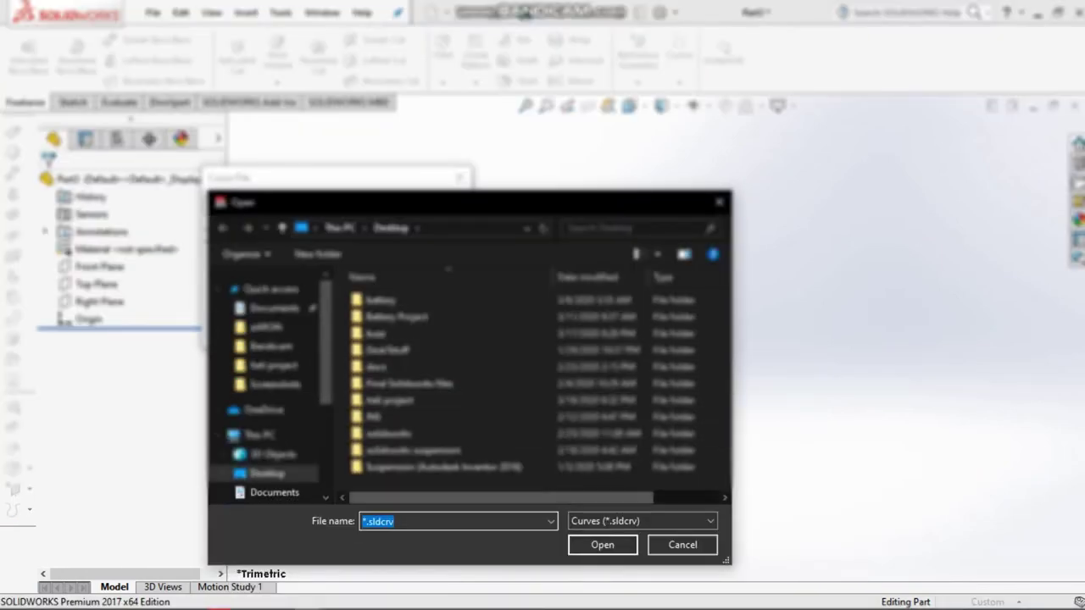
{"action": "left_click", "coordinate": [641, 520]}
{"action": "left_click", "coordinate": [647, 539]}
{"action": "scroll", "coordinate": [534, 390], "scroll_direction": "down", "scroll_amount": 1}
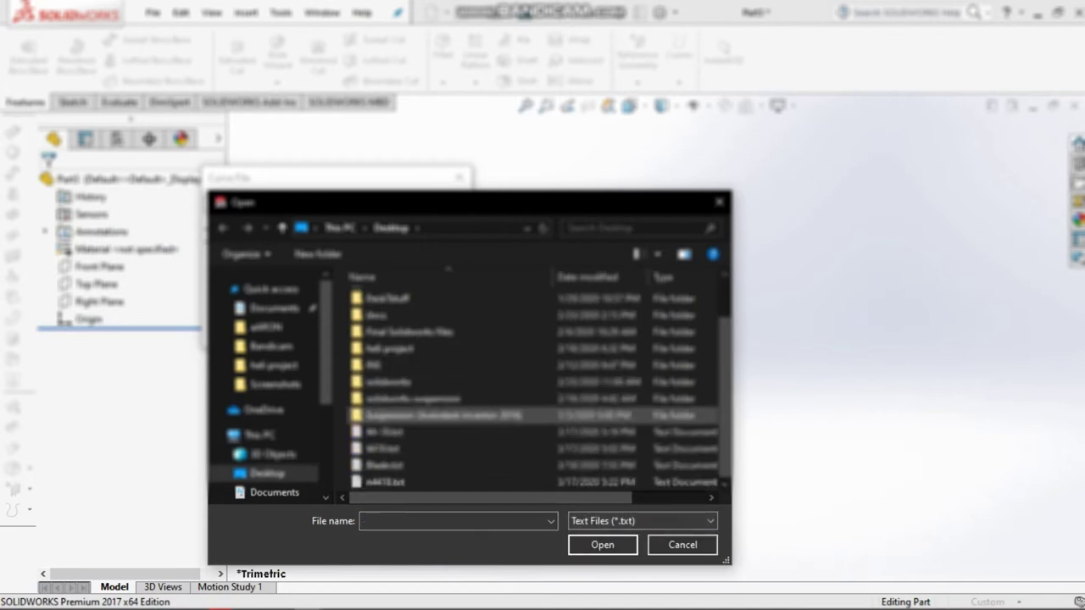
{"action": "left_click", "coordinate": [386, 465]}
{"action": "key", "text": "Return"}
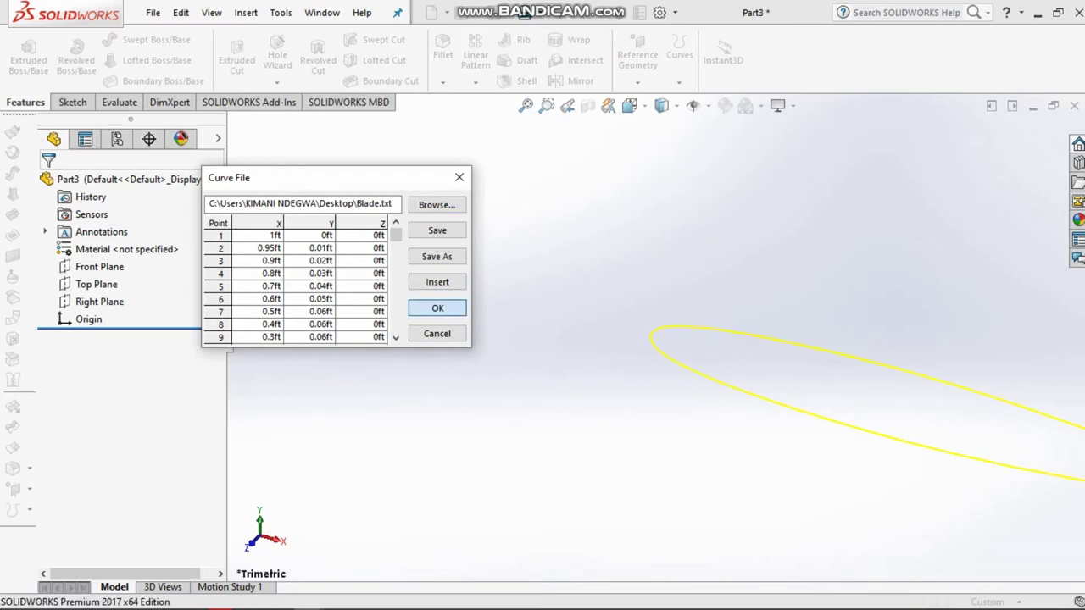
{"action": "left_click", "coordinate": [437, 307]}
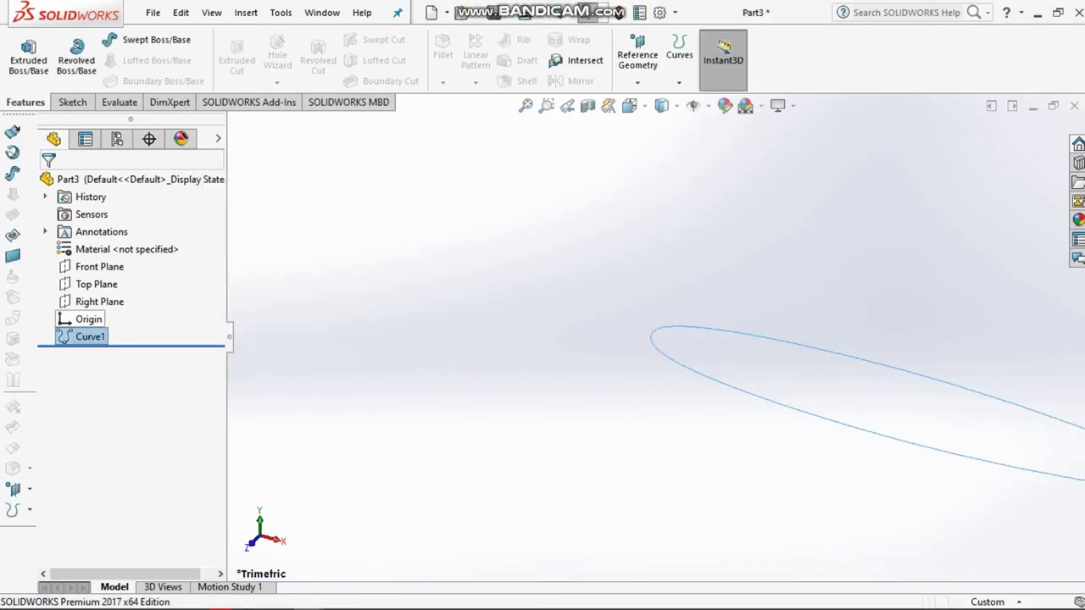
- Convert the airfoil curve edge into 3DSketch1 with Convert Entities
{"action": "left_click", "coordinate": [72, 102]}
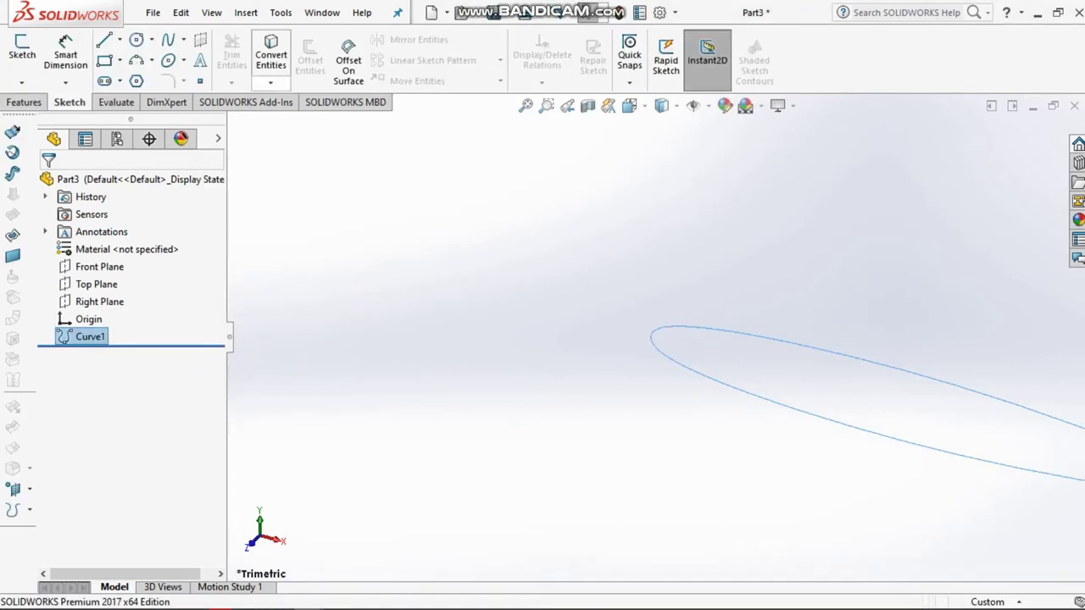
{"action": "left_click", "coordinate": [271, 82]}
{"action": "left_click", "coordinate": [314, 102]}
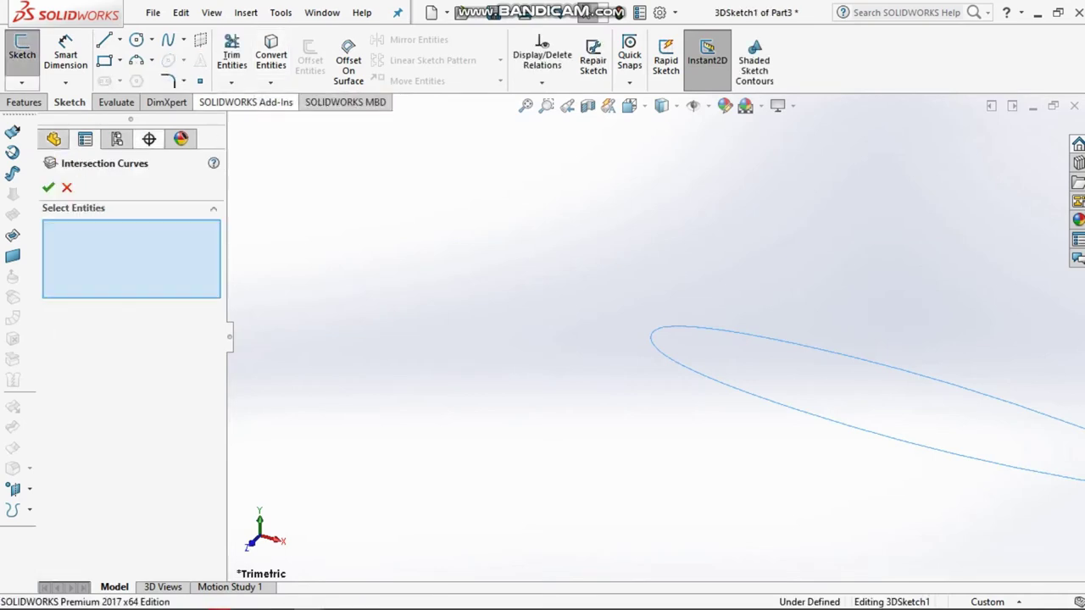
{"action": "left_click", "coordinate": [47, 188]}
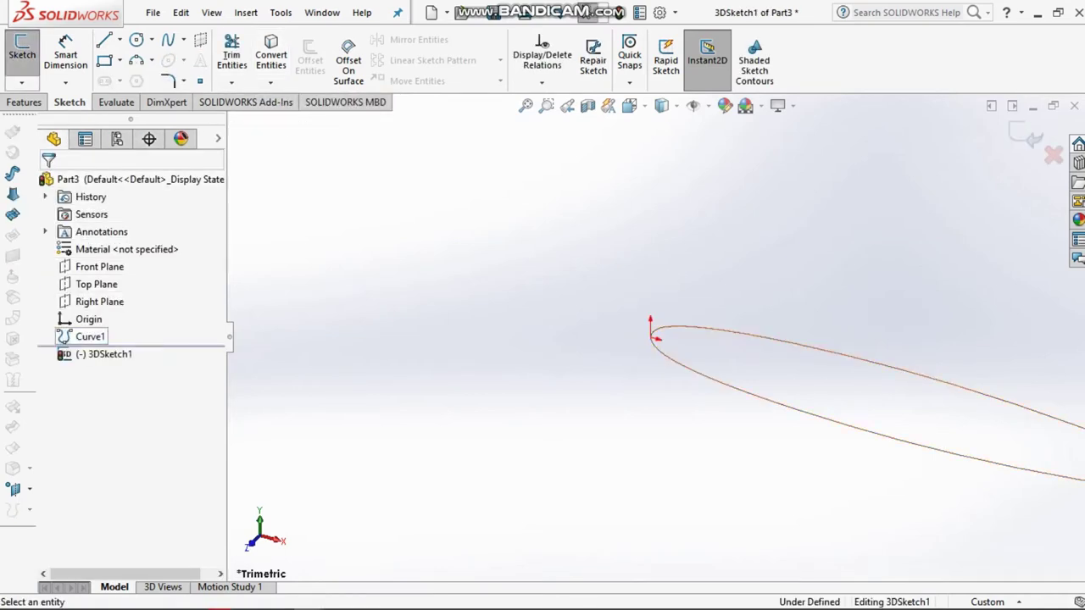
{"action": "left_click", "coordinate": [103, 354]}
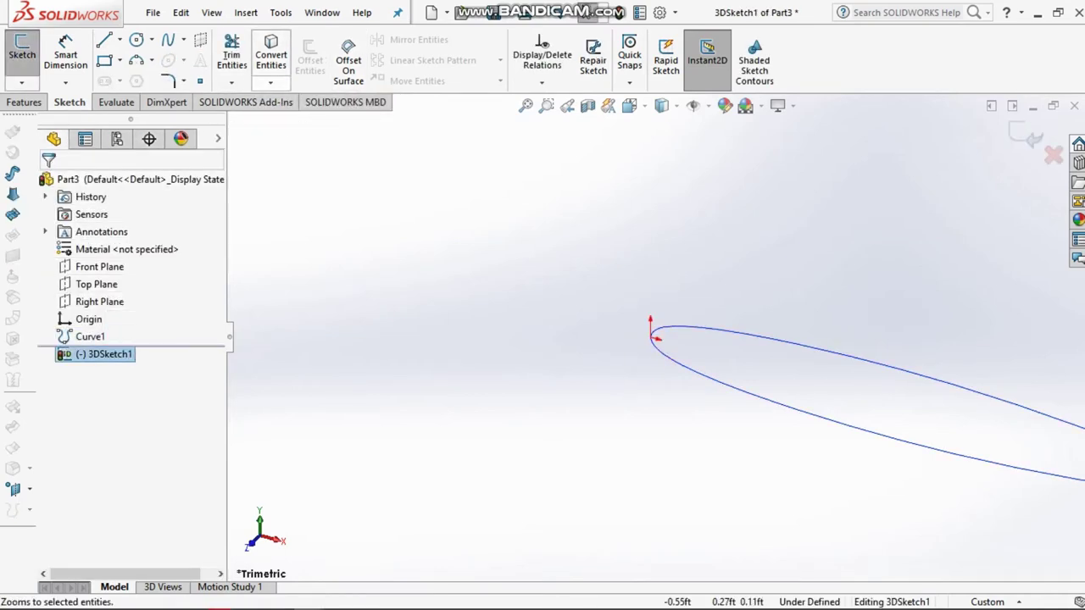
{"action": "left_click", "coordinate": [270, 82]}
{"action": "left_click", "coordinate": [348, 59]}
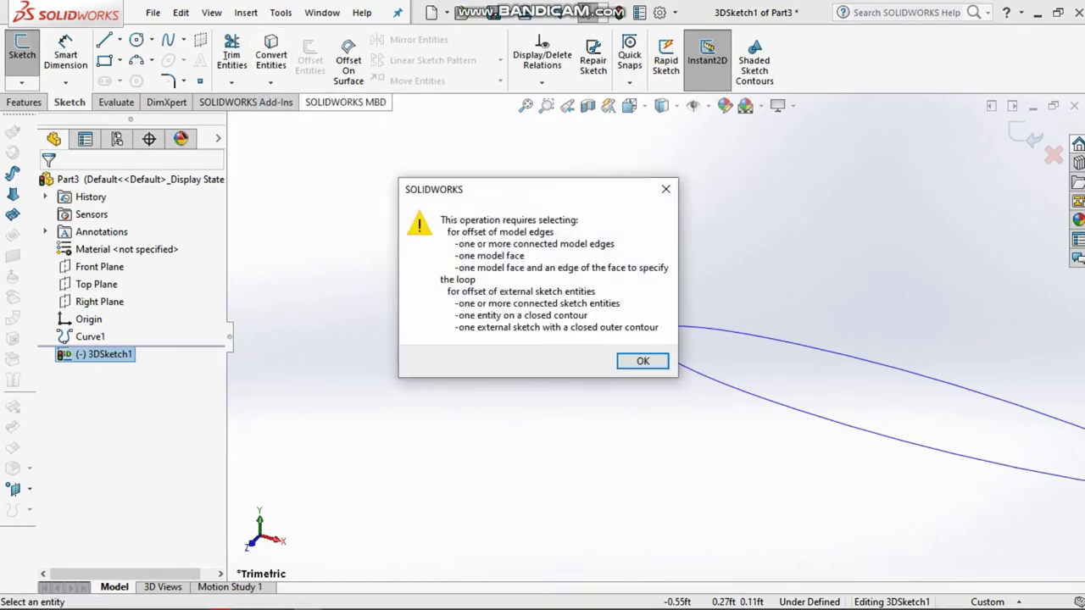
{"action": "left_click", "coordinate": [643, 361]}
{"action": "left_click", "coordinate": [270, 59]}
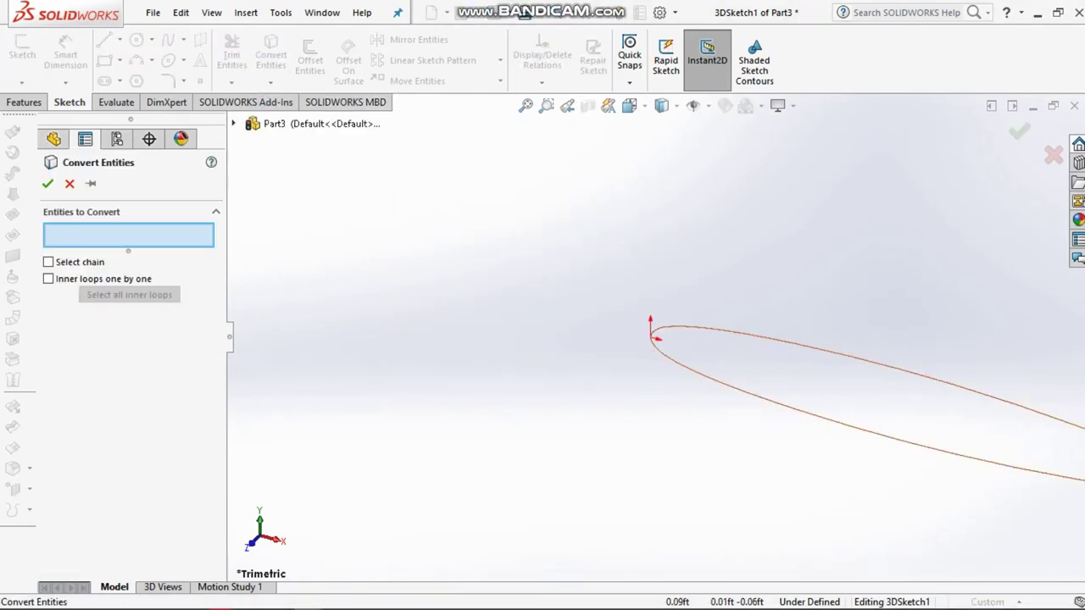
{"action": "left_click", "coordinate": [762, 388]}
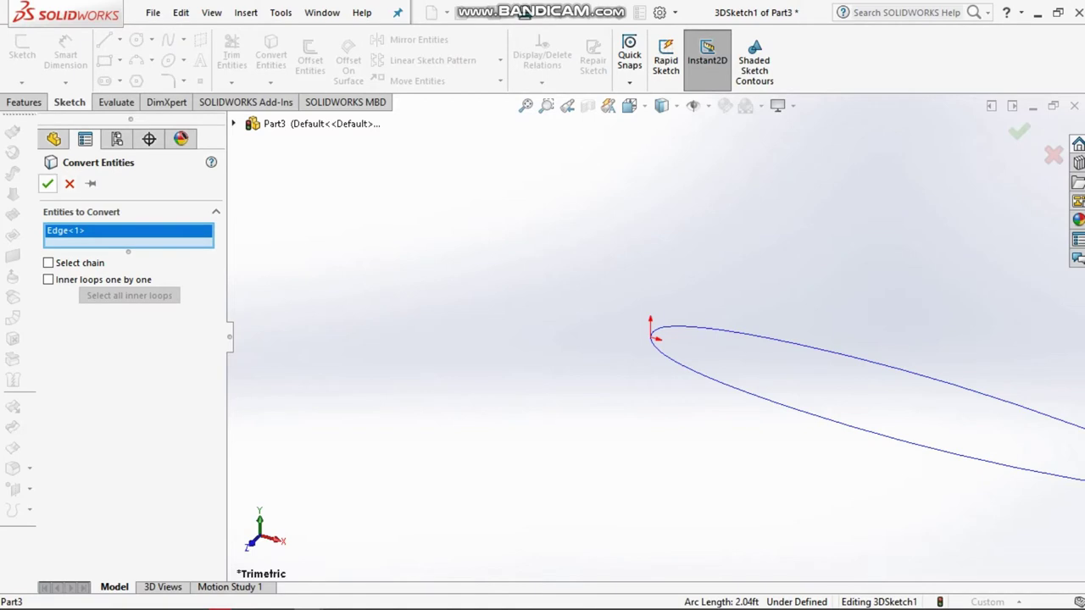
{"action": "left_click", "coordinate": [47, 183]}
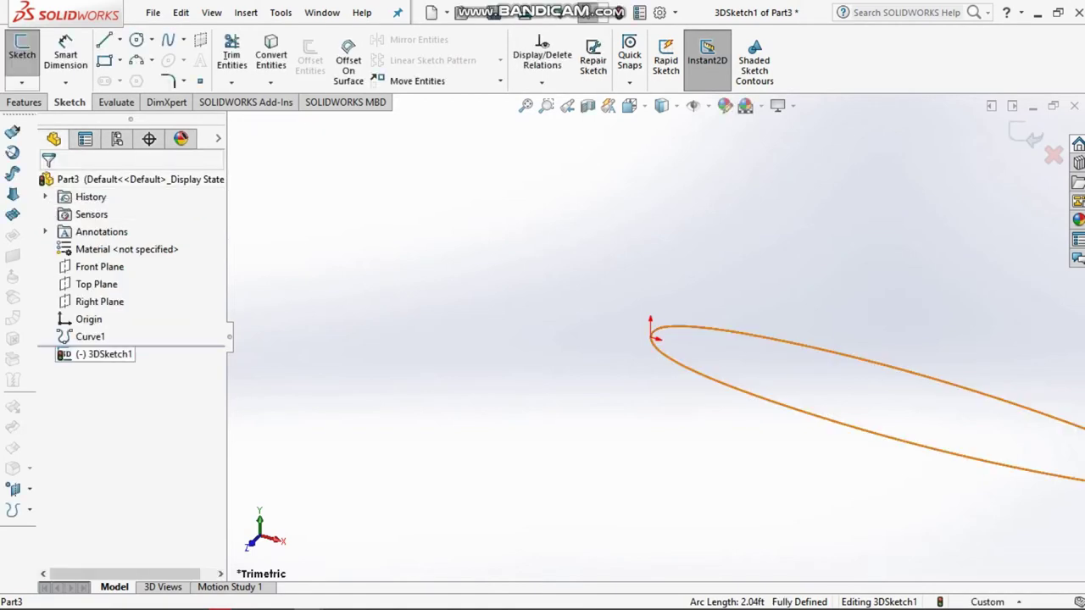
- Exit the 3D sketch and delete Curve1 together with its dependent 3DSketch1
{"action": "left_click", "coordinate": [104, 354]}
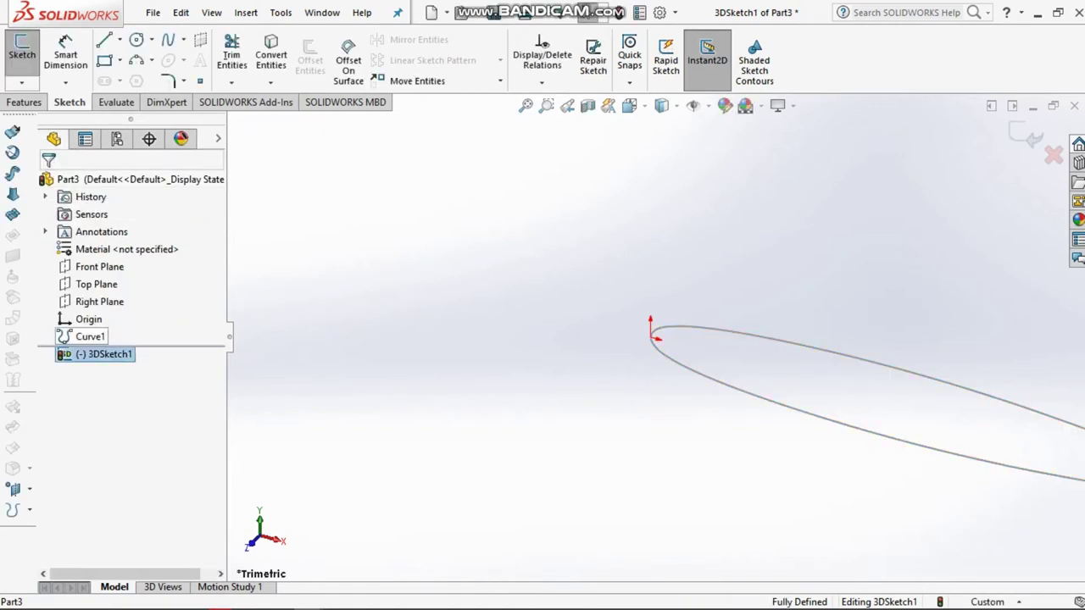
{"action": "left_click", "coordinate": [90, 337]}
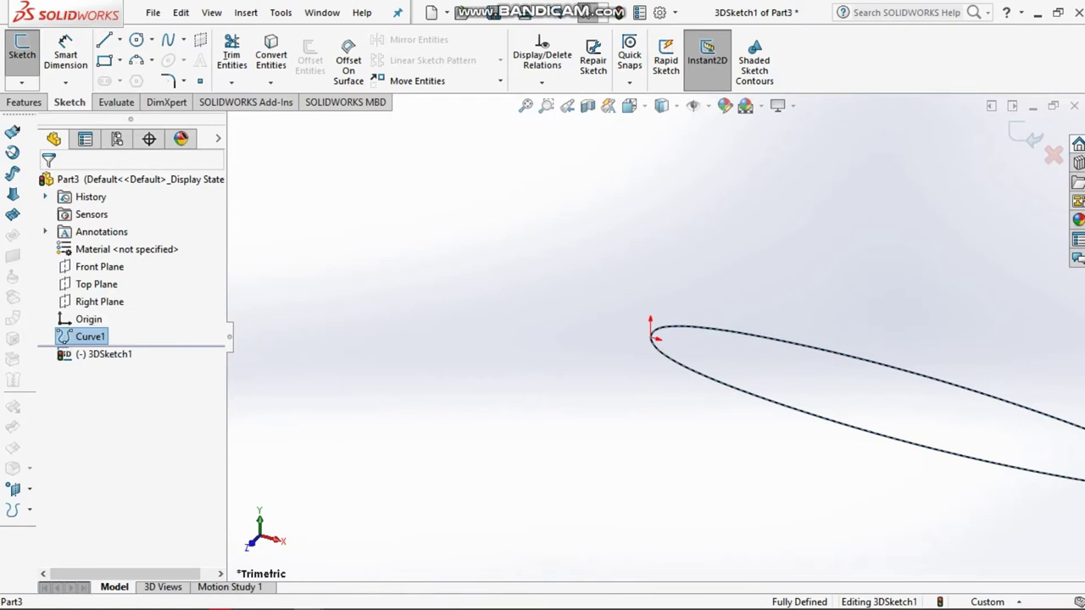
{"action": "right_click", "coordinate": [93, 336]}
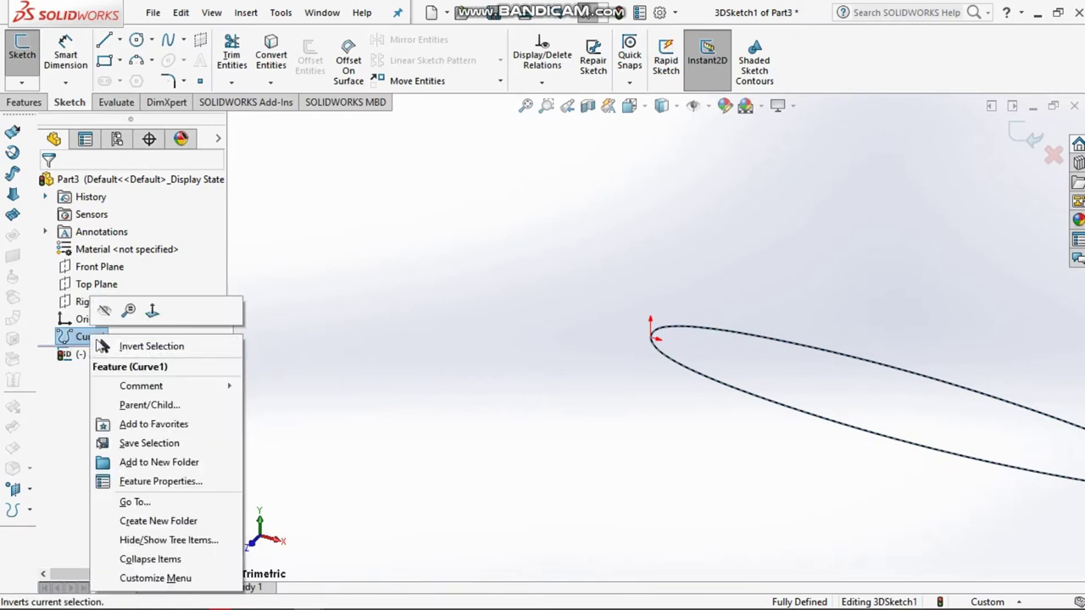
{"action": "left_click", "coordinate": [101, 345]}
{"action": "left_click", "coordinate": [22, 51]}
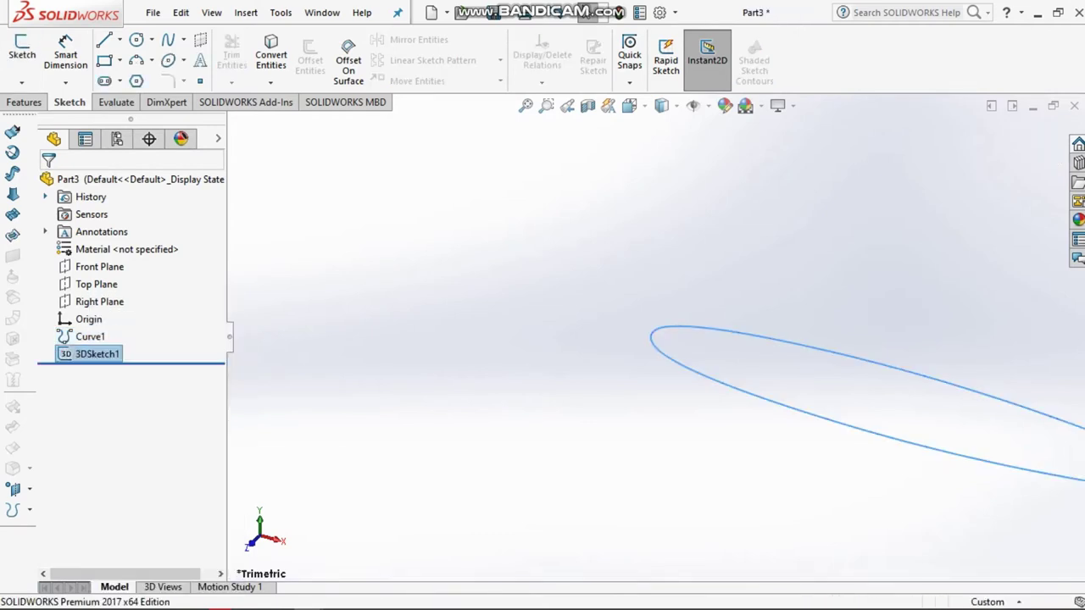
{"action": "left_click", "coordinate": [89, 336]}
{"action": "right_click", "coordinate": [94, 336]}
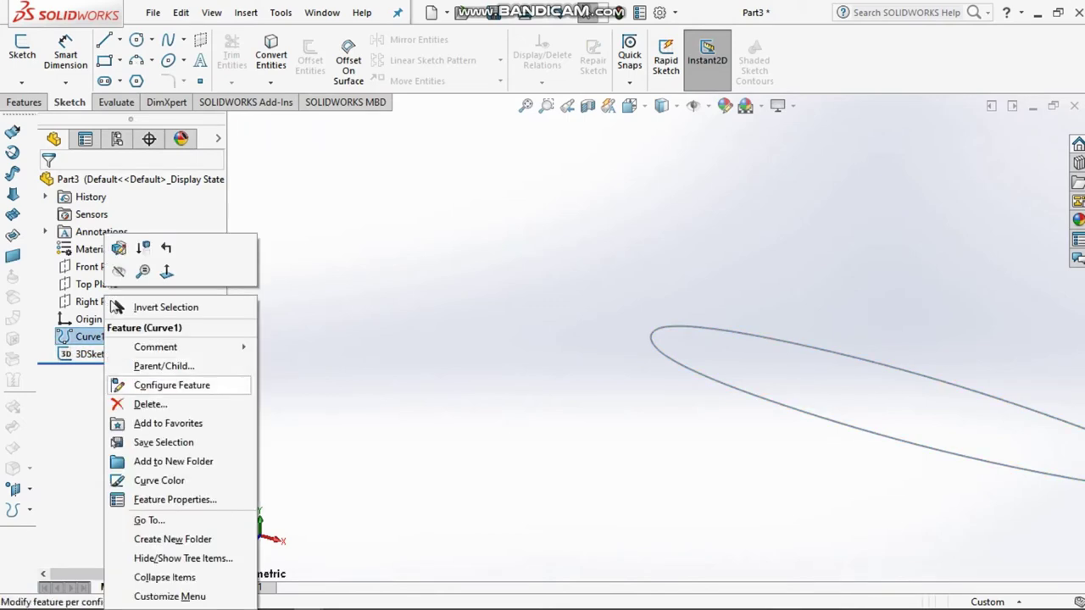
{"action": "left_click", "coordinate": [133, 402]}
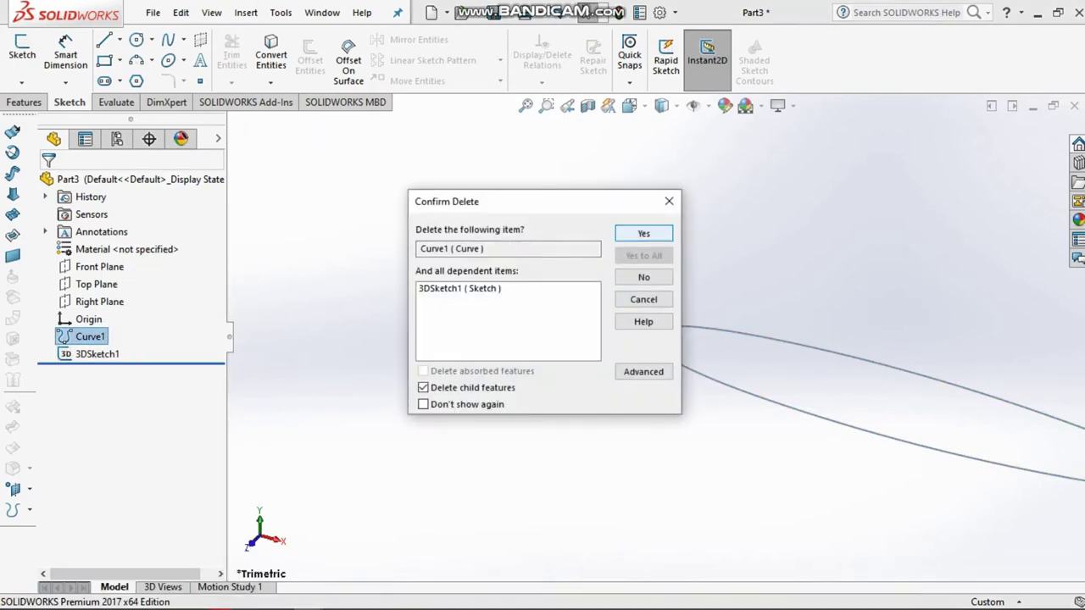
{"action": "key", "text": "Return"}
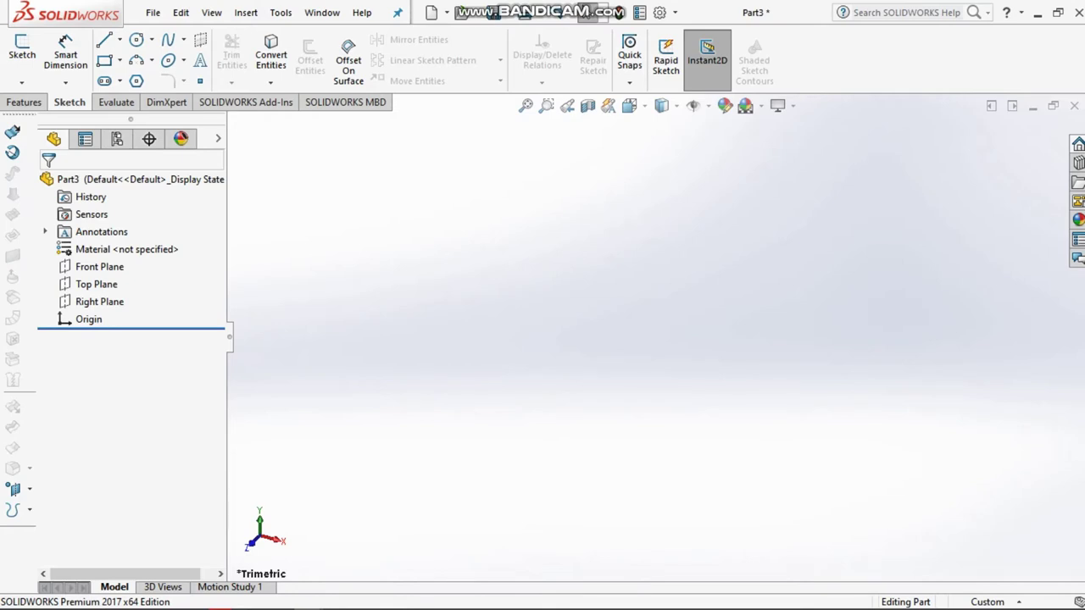
- Undo the deletion and paste a copy of the airfoil into a new Sketch1 on Right Plane
{"action": "key", "text": "ctrl+z"}
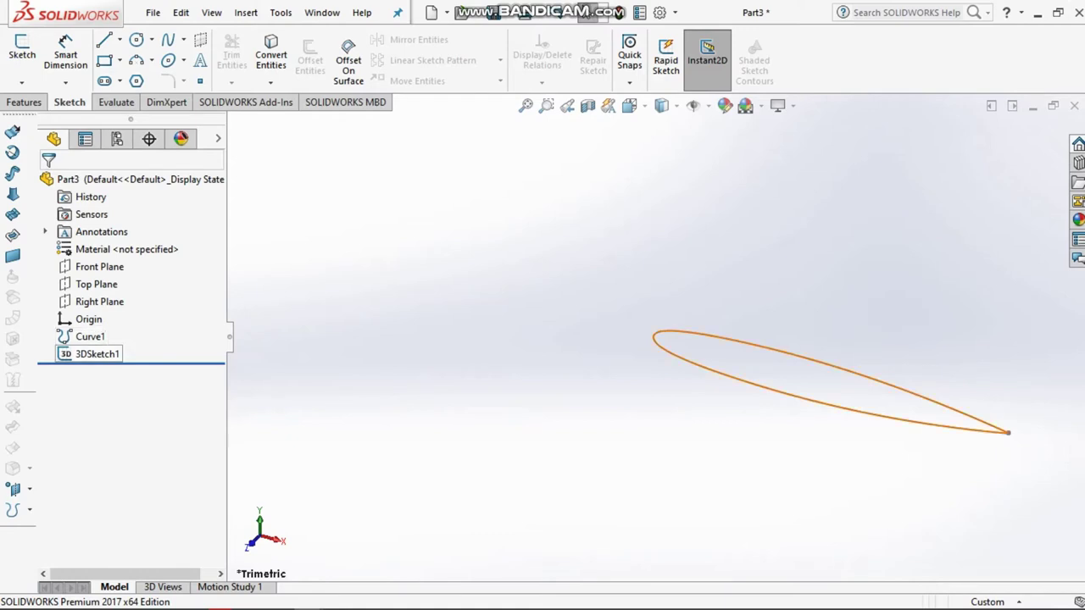
{"action": "left_click", "coordinate": [95, 354]}
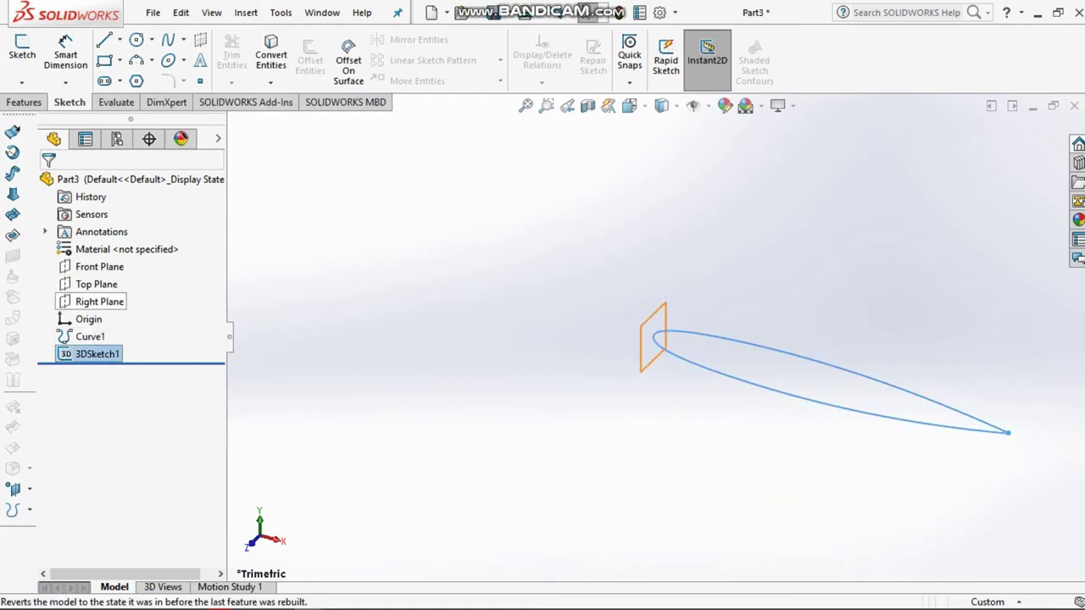
{"action": "left_click", "coordinate": [99, 302]}
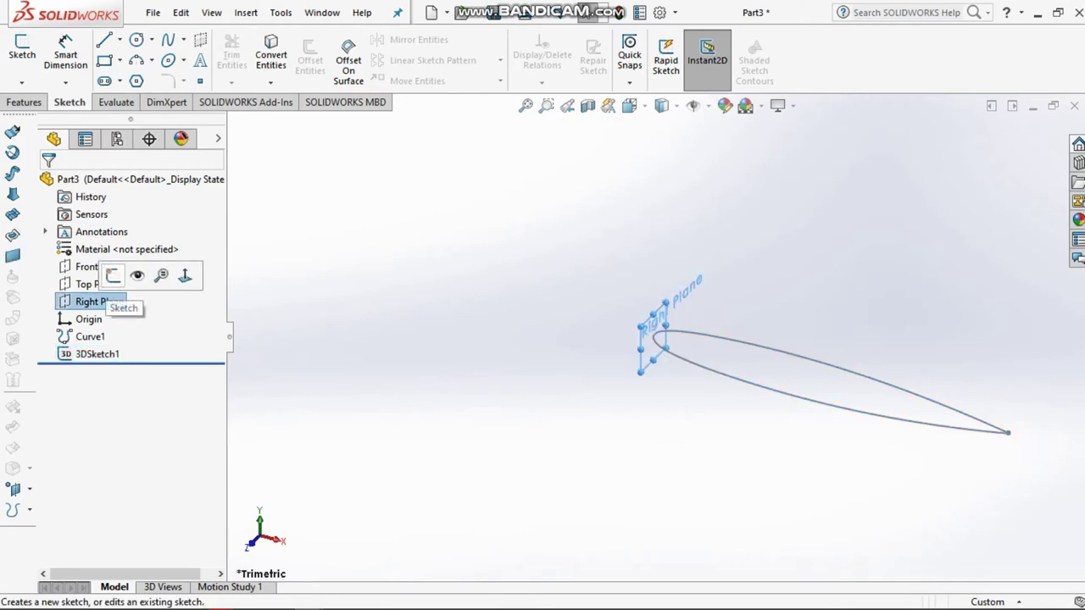
{"action": "left_click", "coordinate": [112, 274]}
{"action": "key", "text": "Escape"}
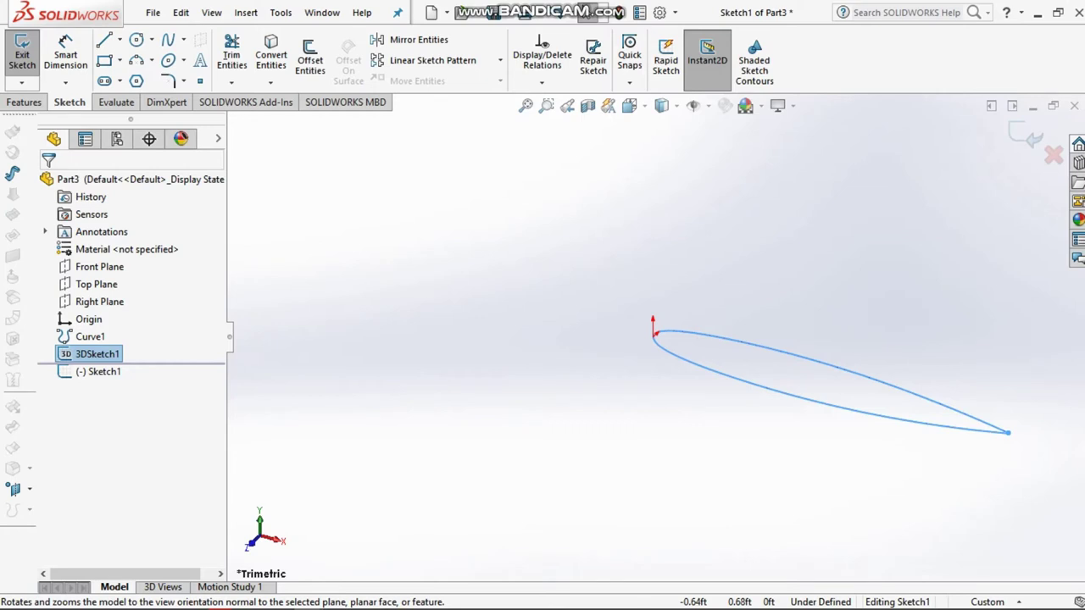
{"action": "left_click", "coordinate": [100, 371]}
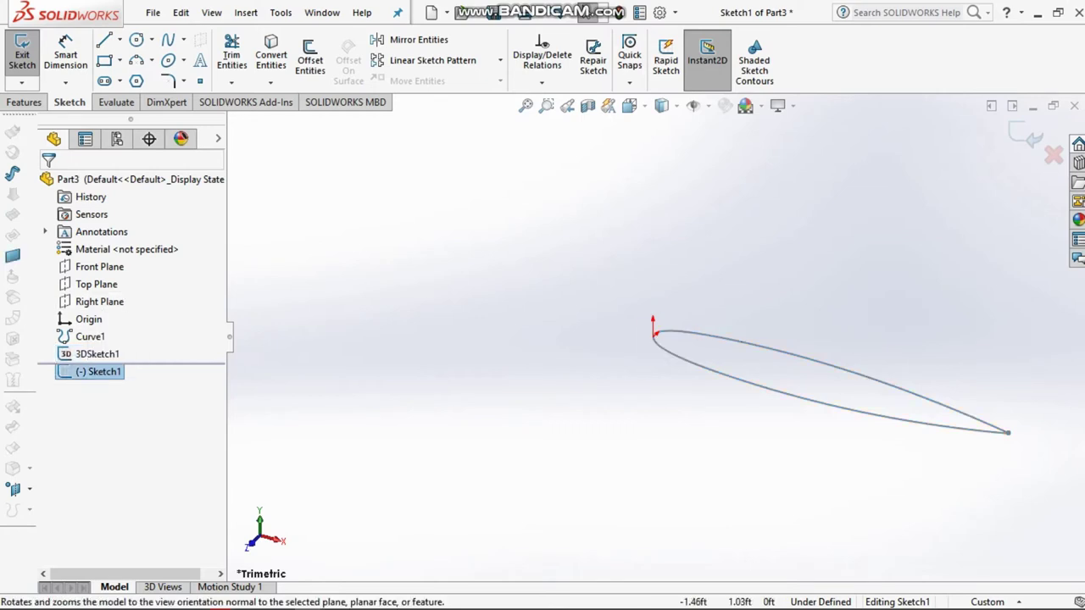
{"action": "key", "text": "ctrl+v"}
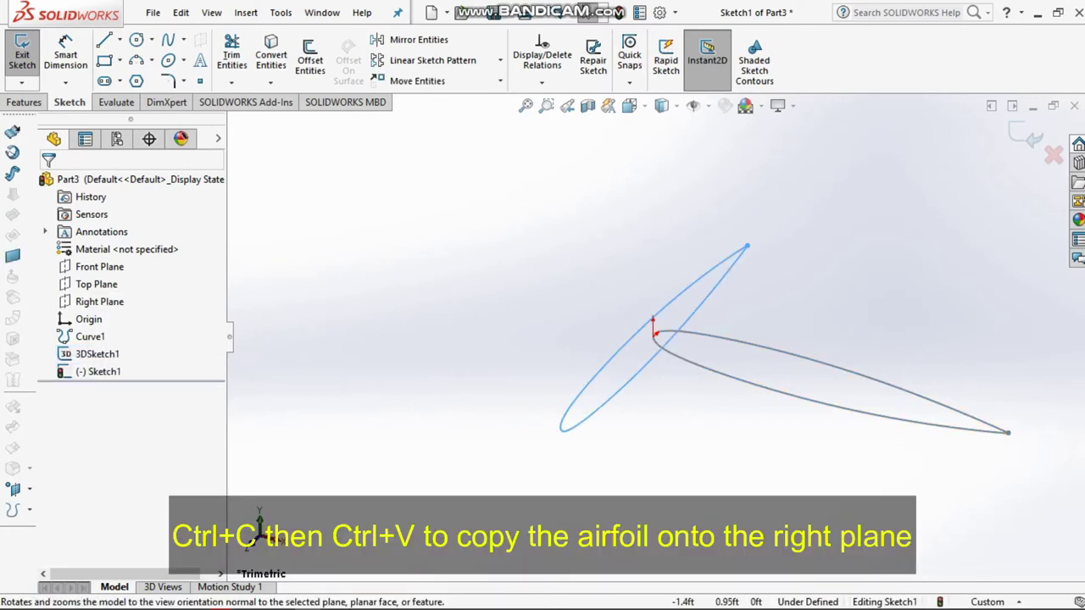
- Hide the original Curve1, leaving Sketch1 selected
{"action": "left_click", "coordinate": [97, 354]}
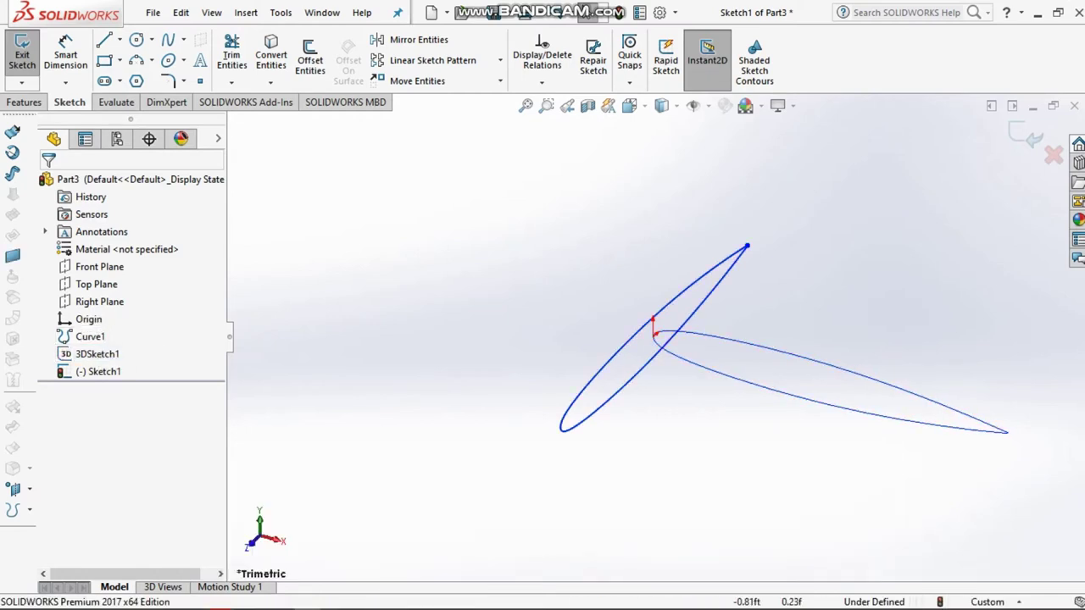
{"action": "left_click", "coordinate": [90, 337]}
{"action": "left_click", "coordinate": [93, 310]}
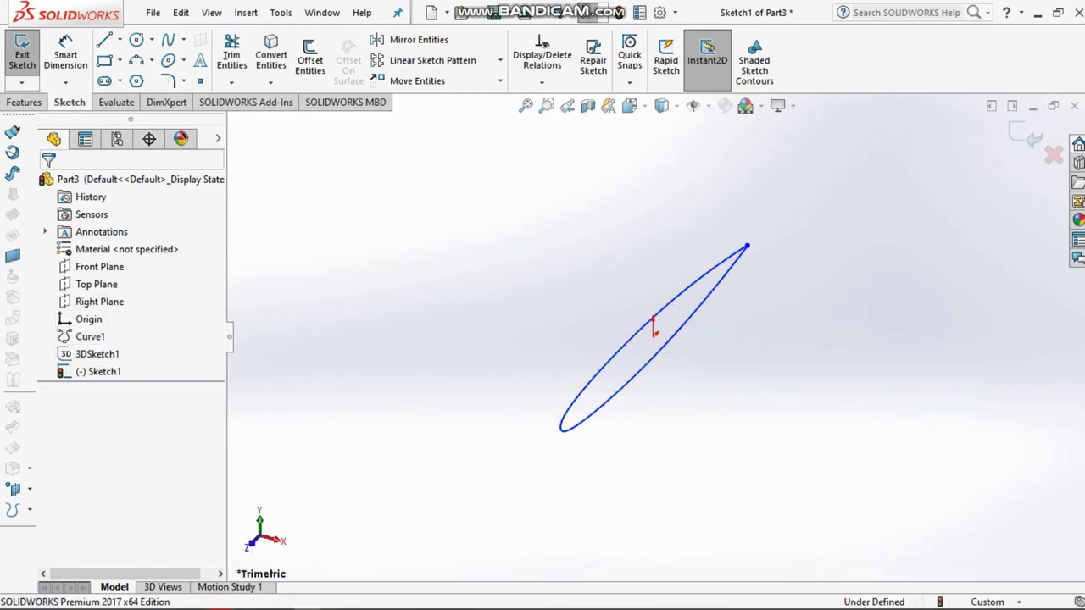
{"action": "left_click", "coordinate": [99, 371]}
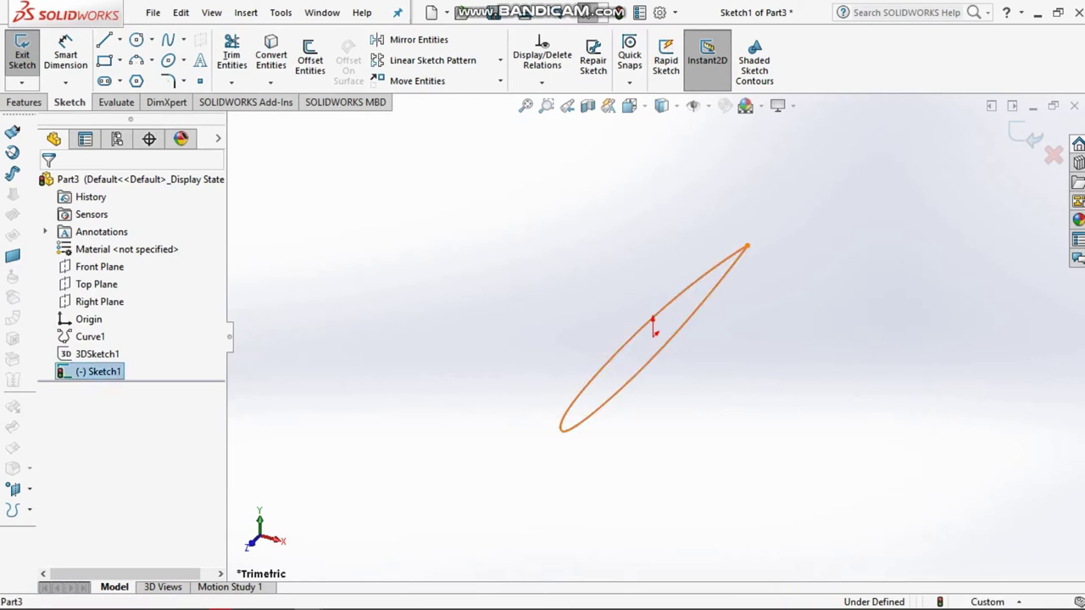
- View Sketch1 normal-to and draw a chord line from trailing edge to leading edge
{"action": "left_click", "coordinate": [136, 348]}
{"action": "left_click", "coordinate": [120, 40]}
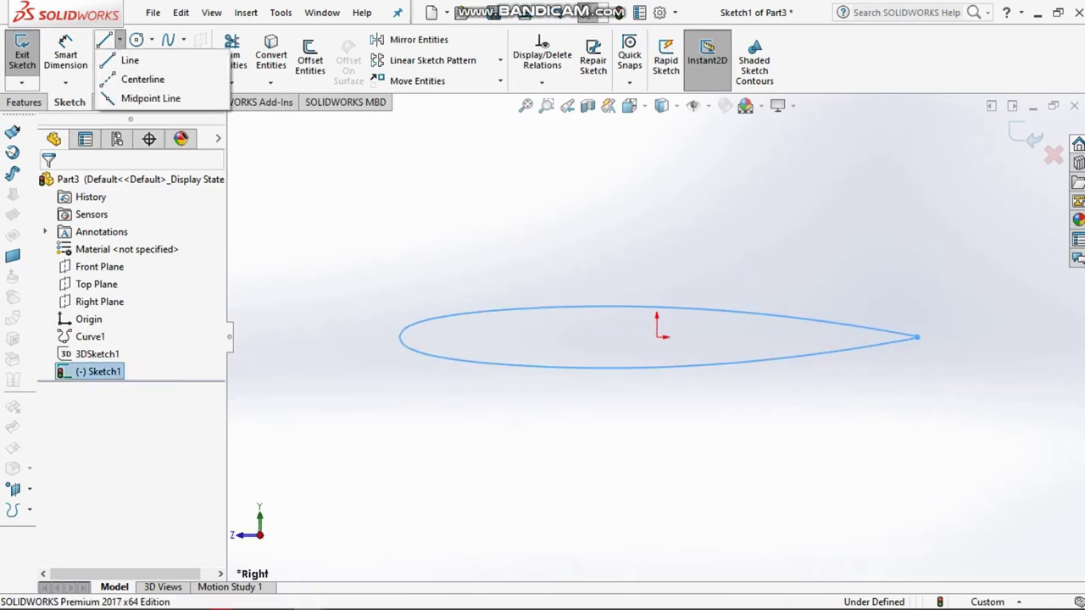
{"action": "left_click", "coordinate": [105, 40]}
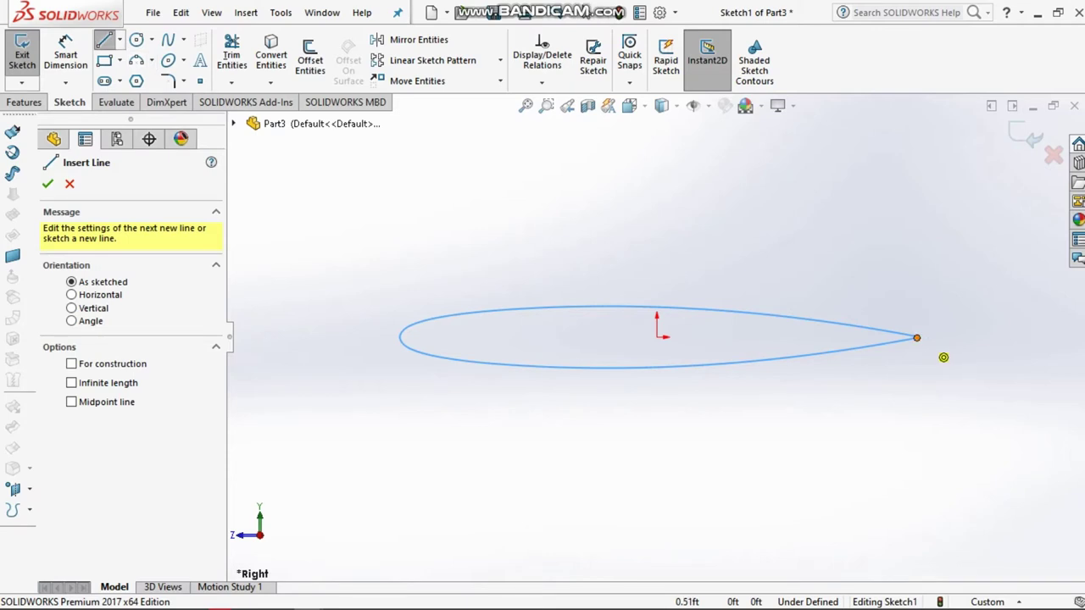
{"action": "left_click", "coordinate": [916, 337]}
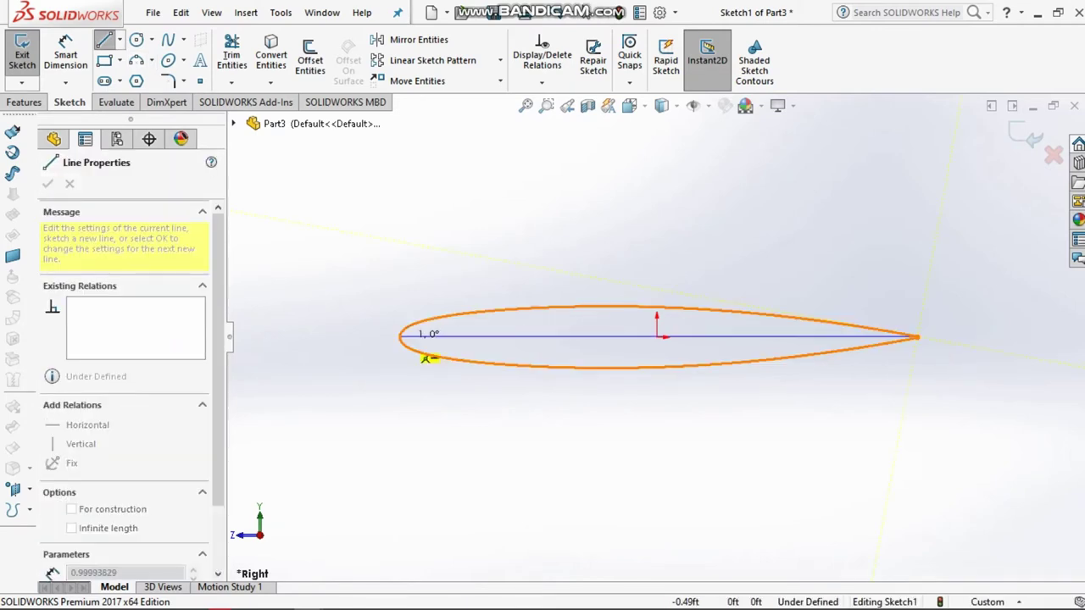
{"action": "left_click", "coordinate": [403, 337]}
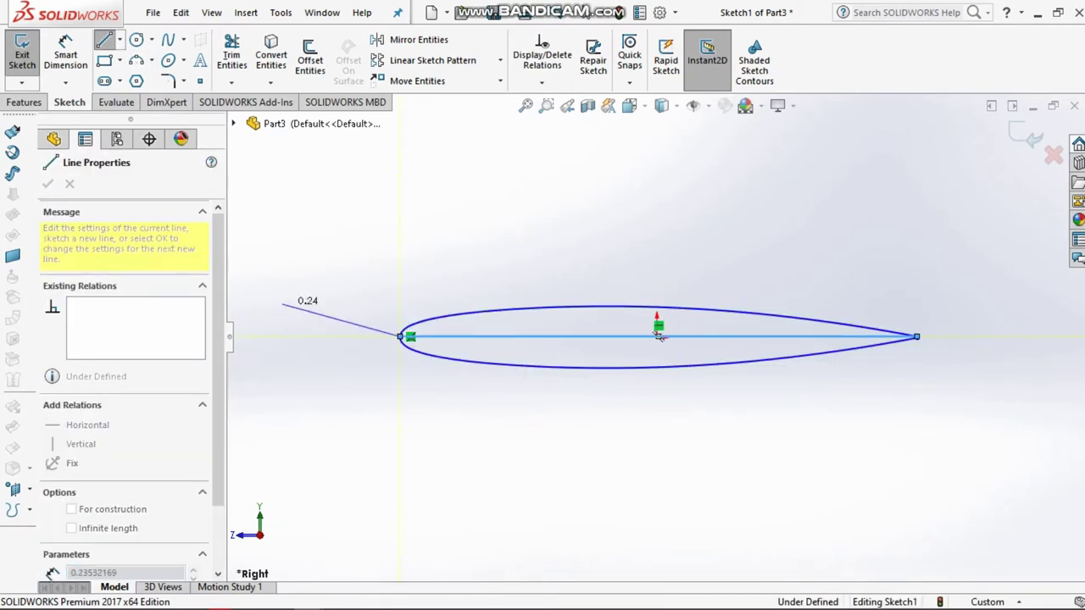
{"action": "key", "text": "Escape"}
- Dimension the airfoil chord line to 400 mm and switch the document units to MMGS
{"action": "left_click", "coordinate": [65, 55]}
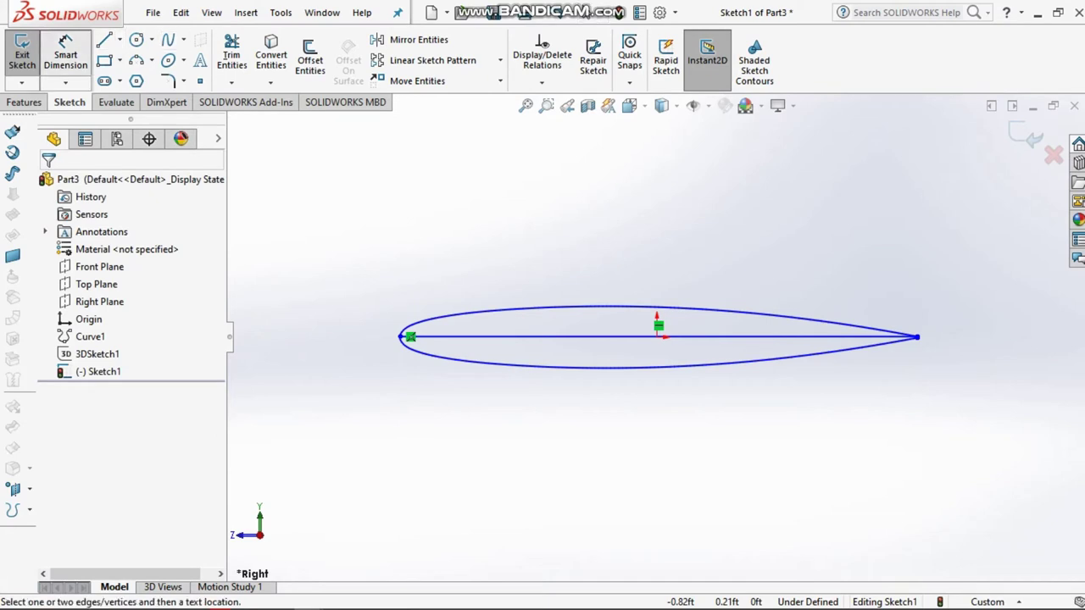
{"action": "left_click", "coordinate": [593, 337]}
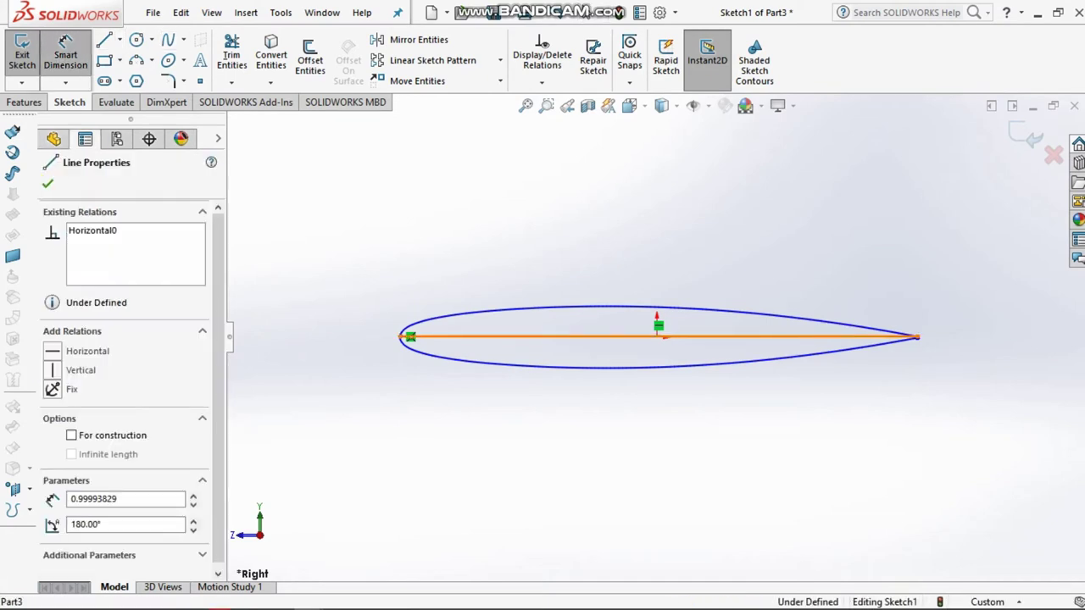
{"action": "left_click", "coordinate": [703, 262]}
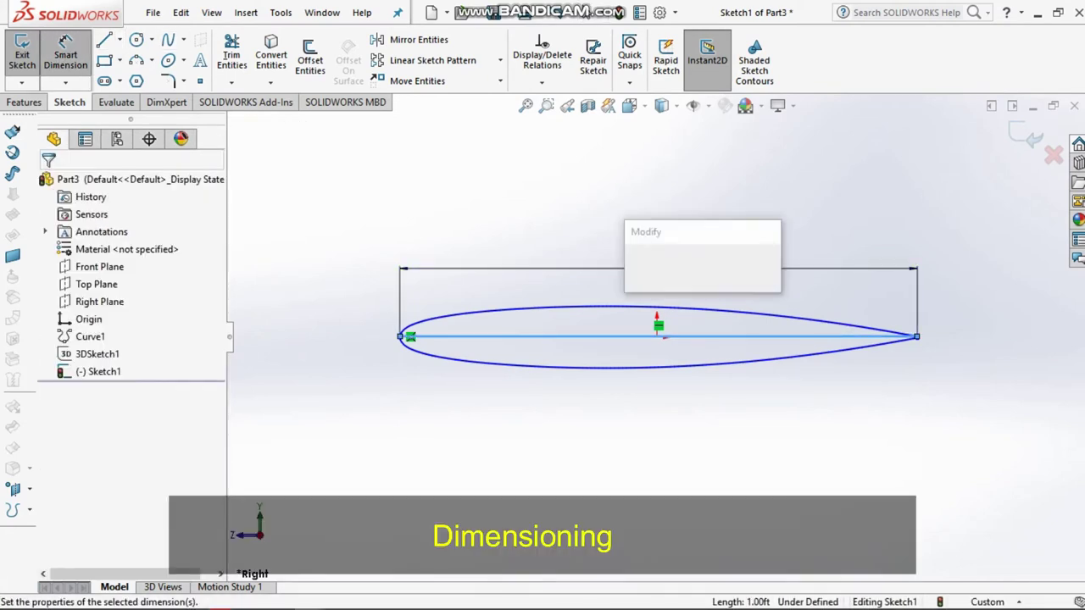
{"action": "type", "text": "4"}
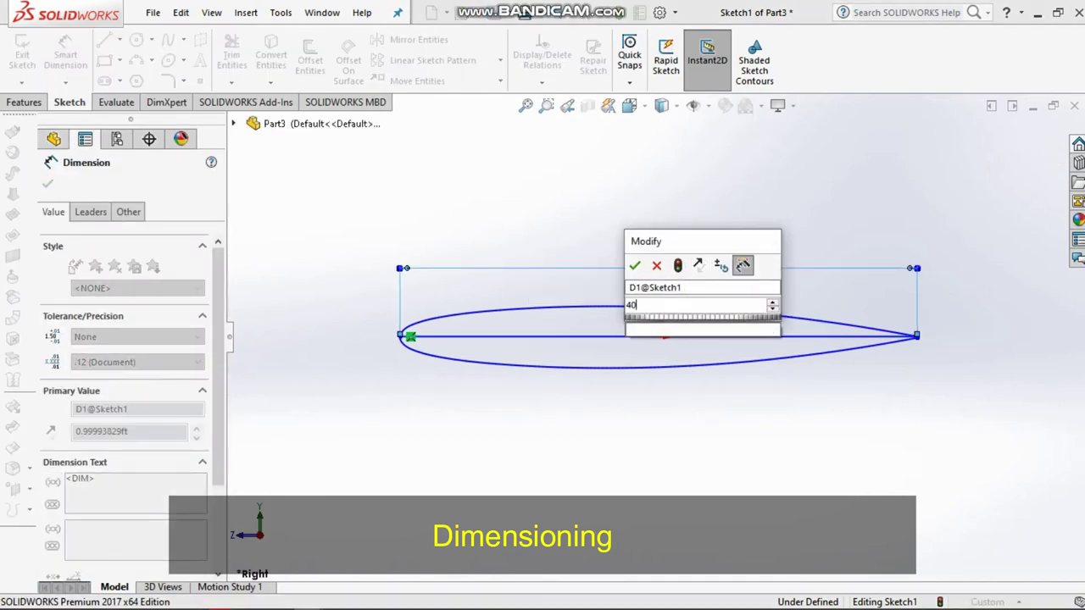
{"action": "type", "text": "0"}
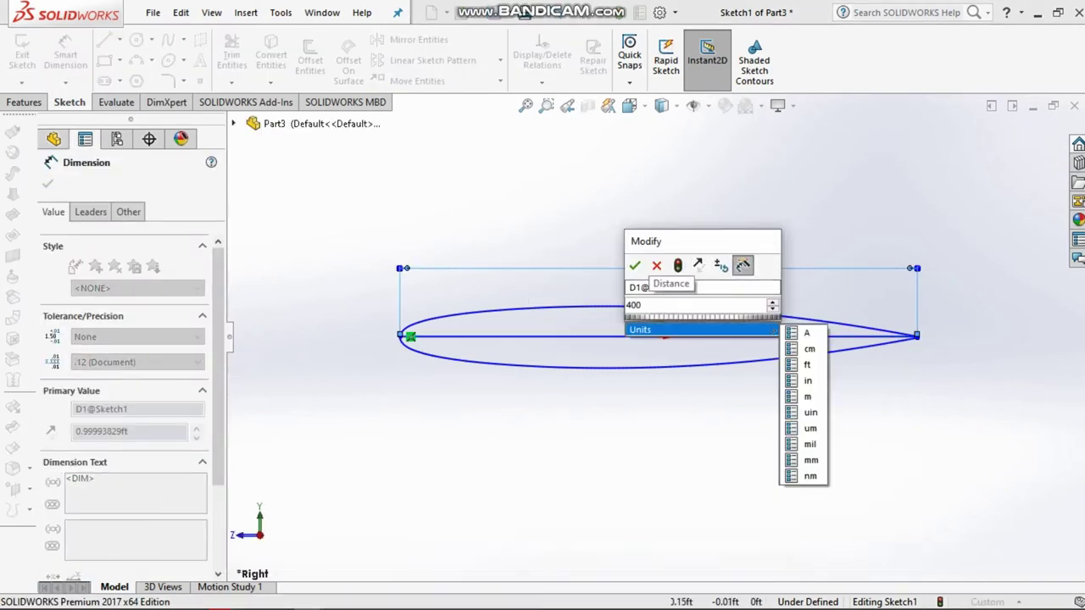
{"action": "left_click", "coordinate": [804, 455]}
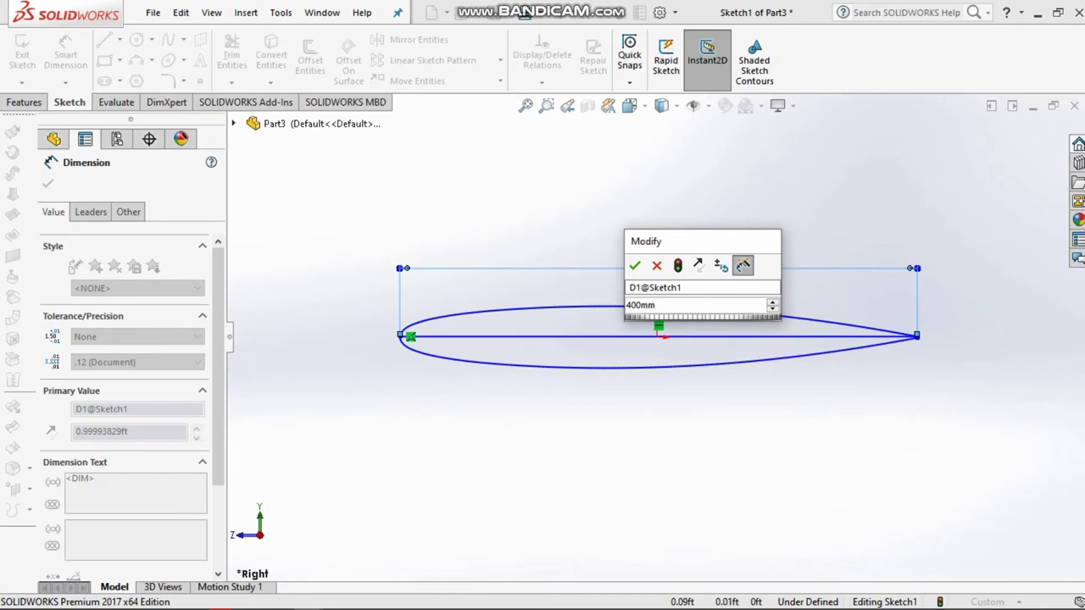
{"action": "left_click", "coordinate": [634, 265]}
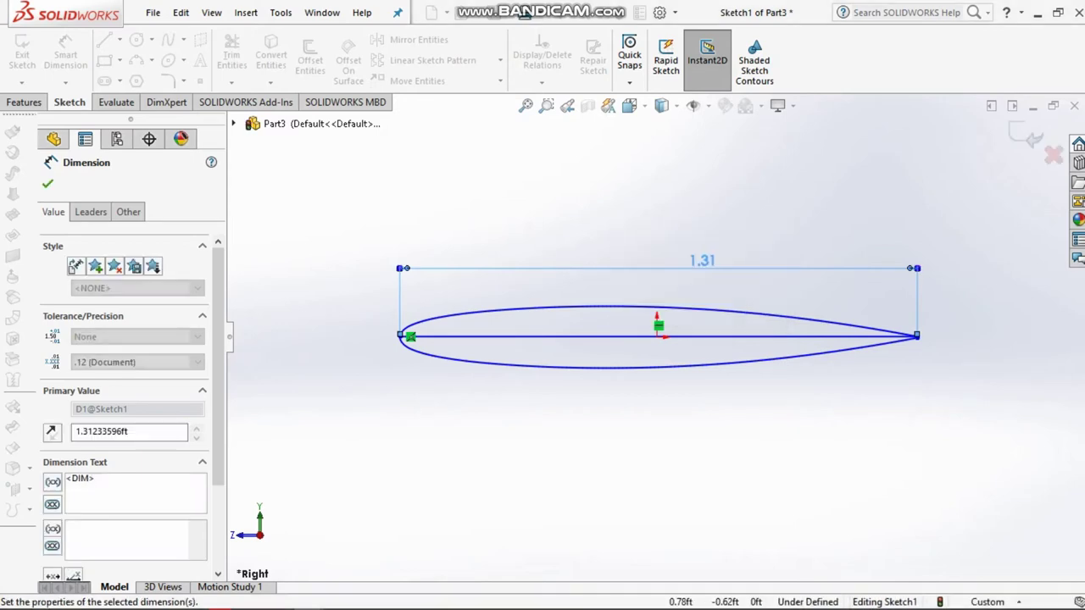
{"action": "left_click", "coordinate": [987, 601]}
{"action": "left_click", "coordinate": [966, 516]}
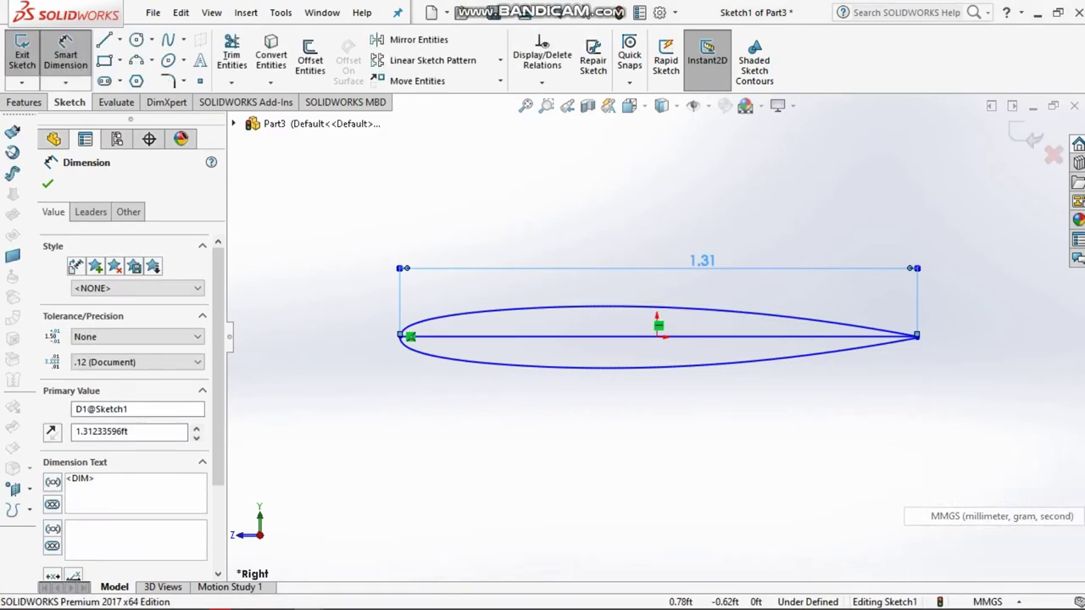
- Exit Sketch1 and select the Right Plane in the feature tree
{"action": "left_click", "coordinate": [1025, 135]}
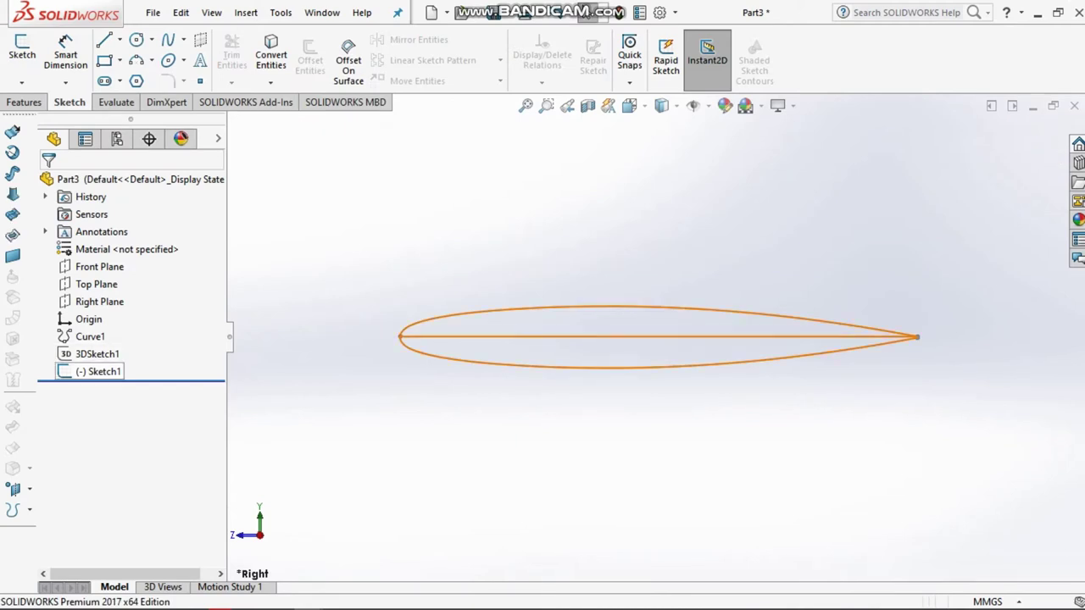
{"action": "left_click", "coordinate": [99, 371]}
{"action": "left_click", "coordinate": [115, 323]}
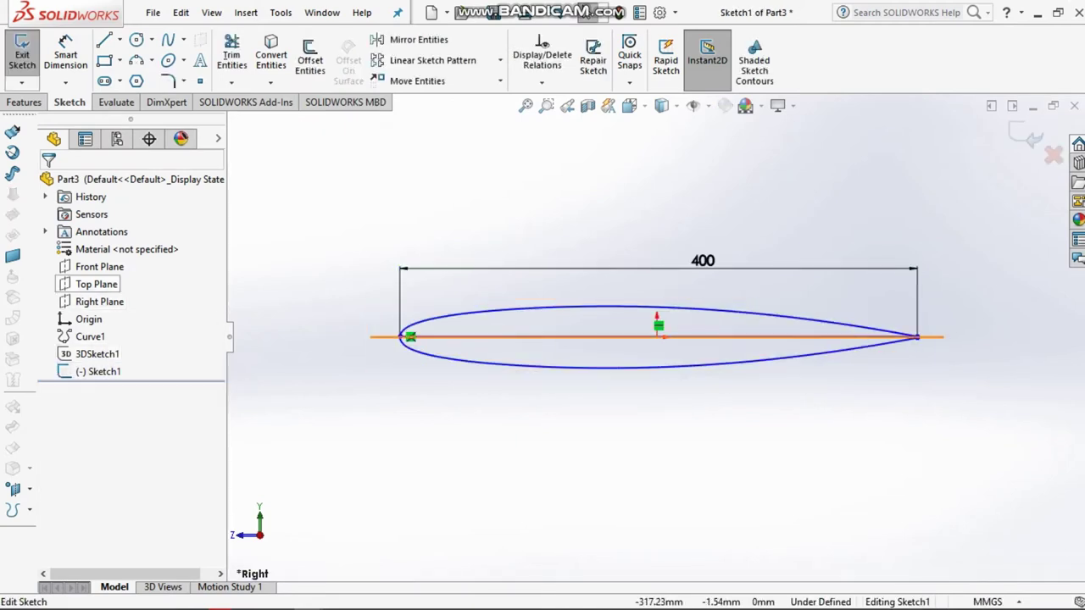
{"action": "left_click", "coordinate": [100, 302]}
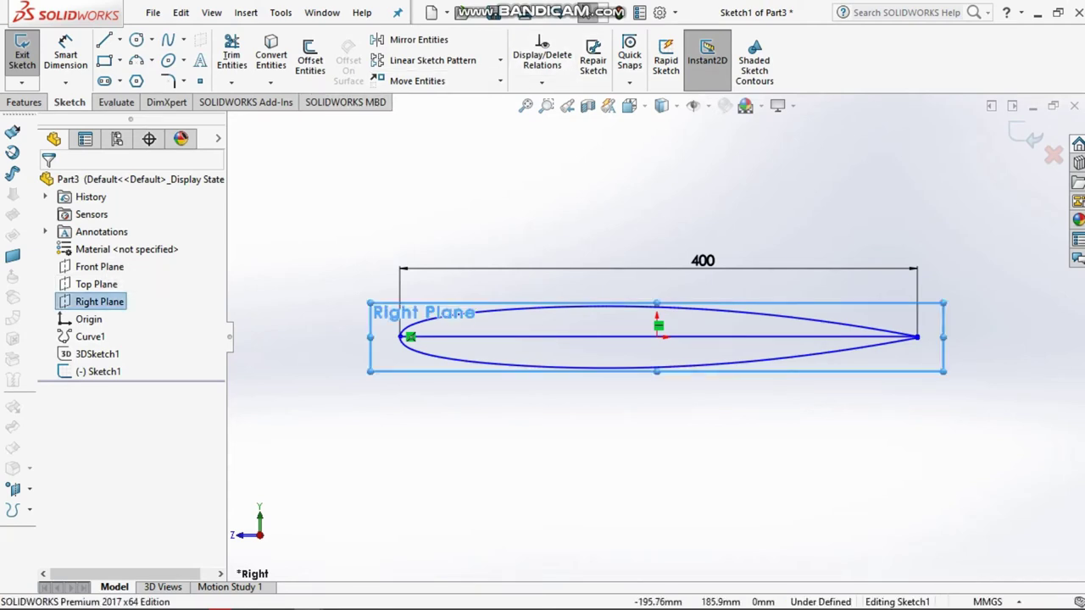
{"action": "key", "text": "ctrl+b"}
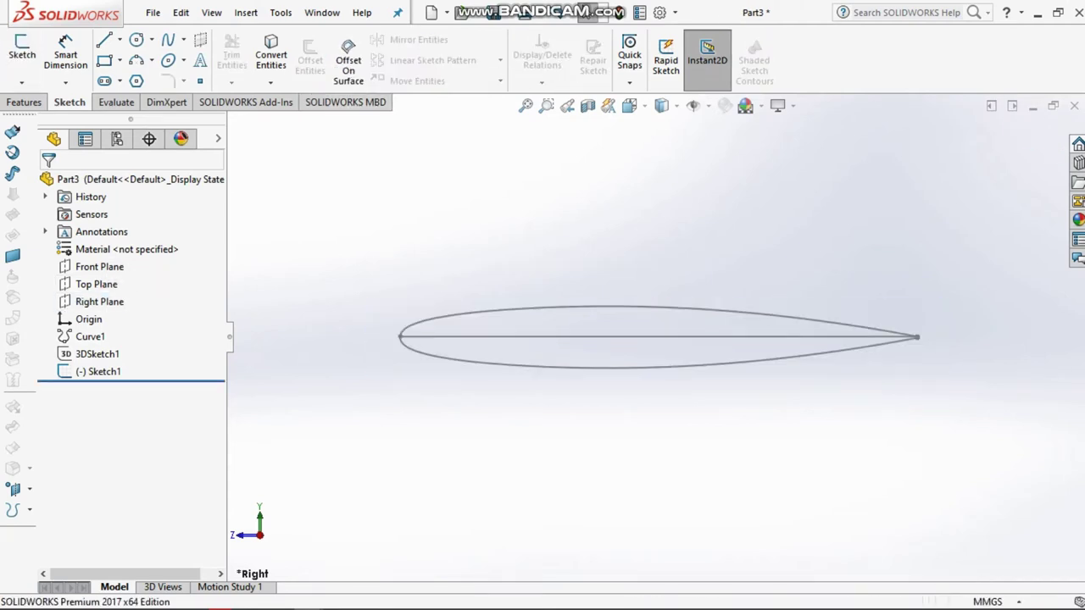
{"action": "left_click", "coordinate": [99, 302]}
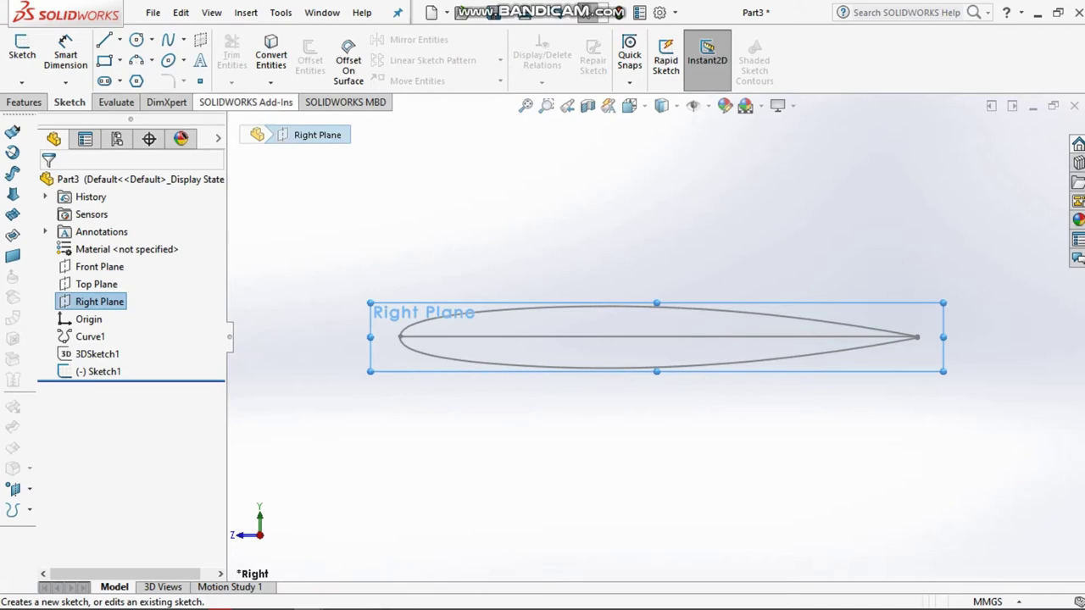
- Create Plane1 offset 5000 mm from the Right Plane, viewed from the top
{"action": "left_click", "coordinate": [26, 102]}
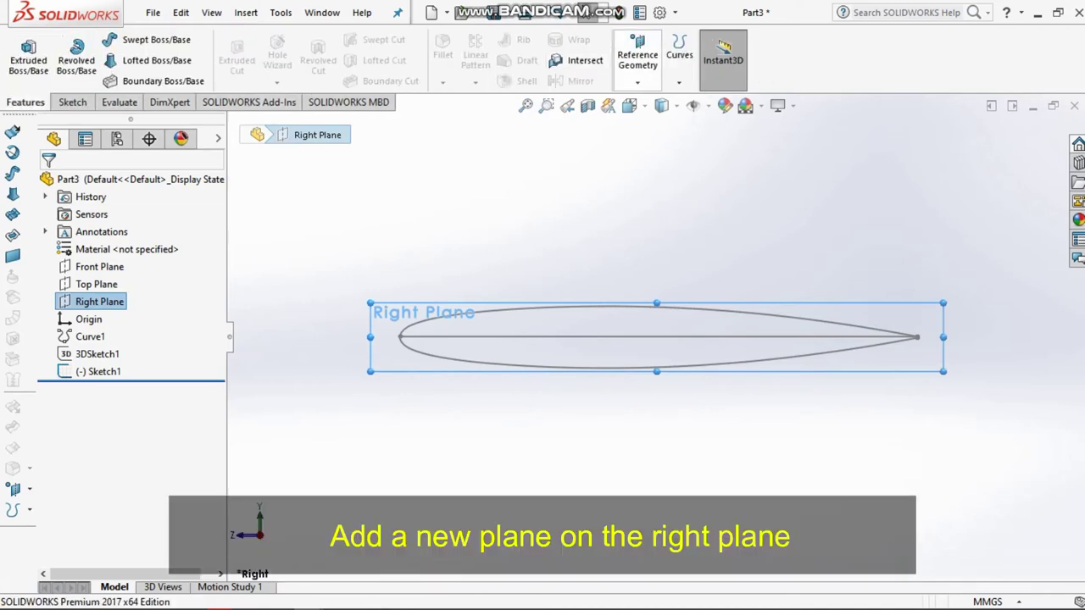
{"action": "left_click", "coordinate": [638, 56]}
{"action": "left_click", "coordinate": [649, 102]}
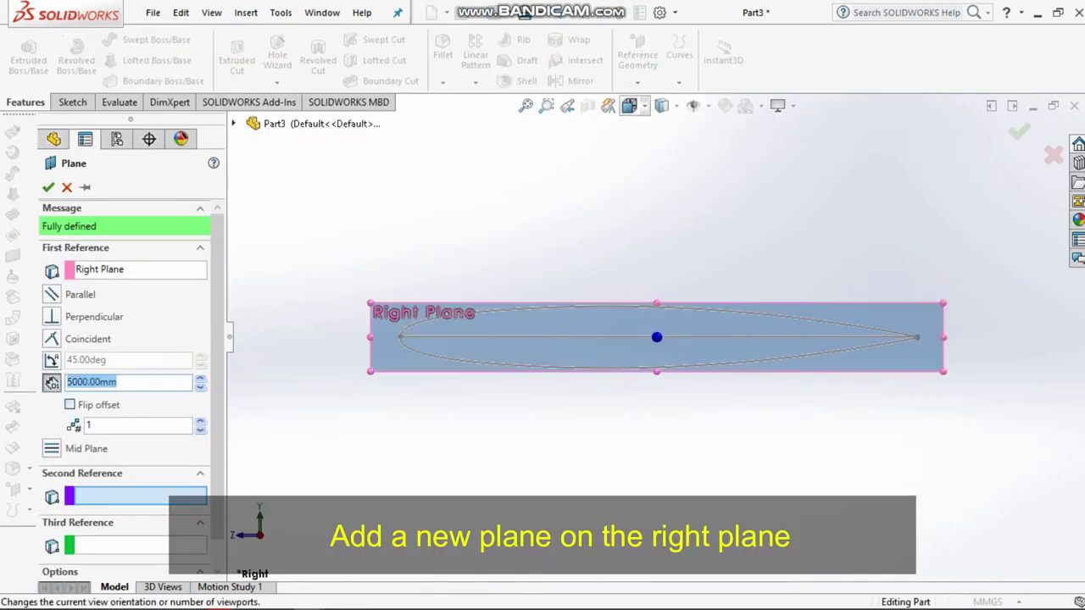
{"action": "left_click", "coordinate": [629, 105]}
{"action": "left_click", "coordinate": [654, 150]}
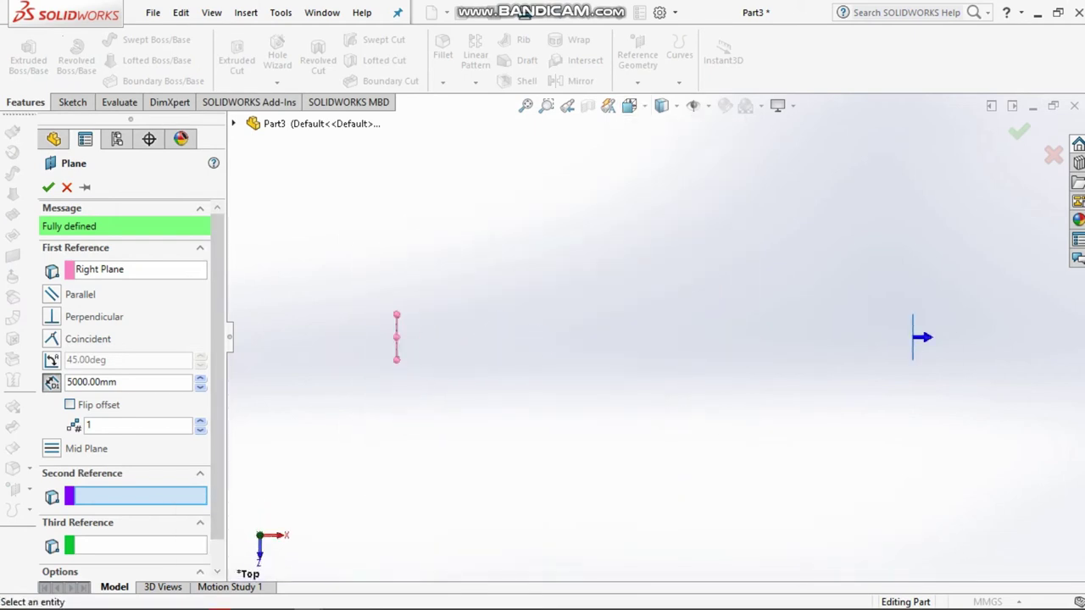
{"action": "key", "text": "Return"}
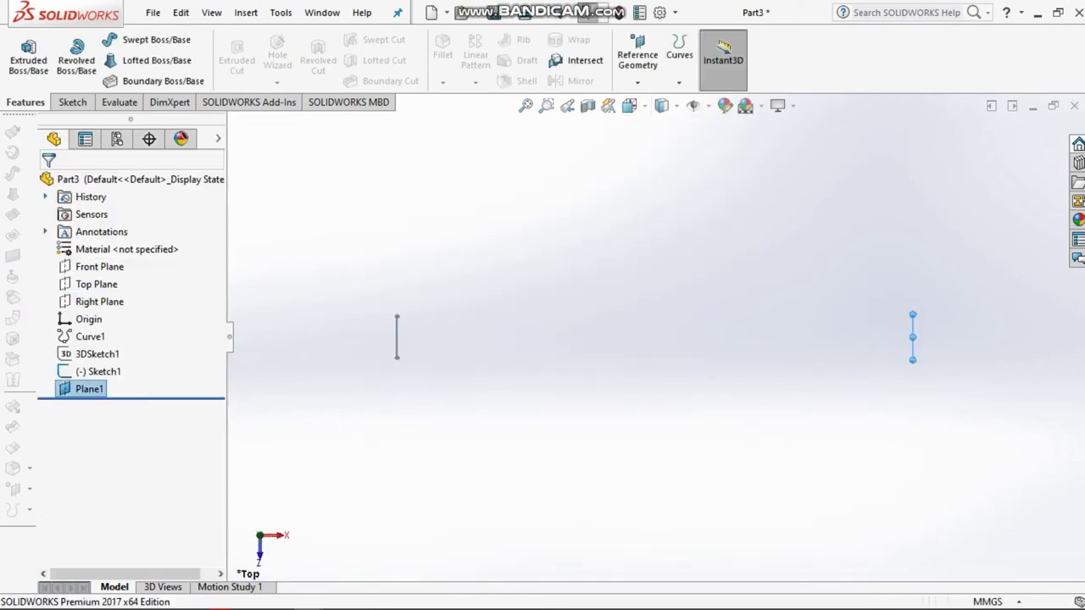
- Start Sketch2 on Plane1, convert the 3D airfoil curve into it, and view it normal-to
{"action": "right_click", "coordinate": [89, 389]}
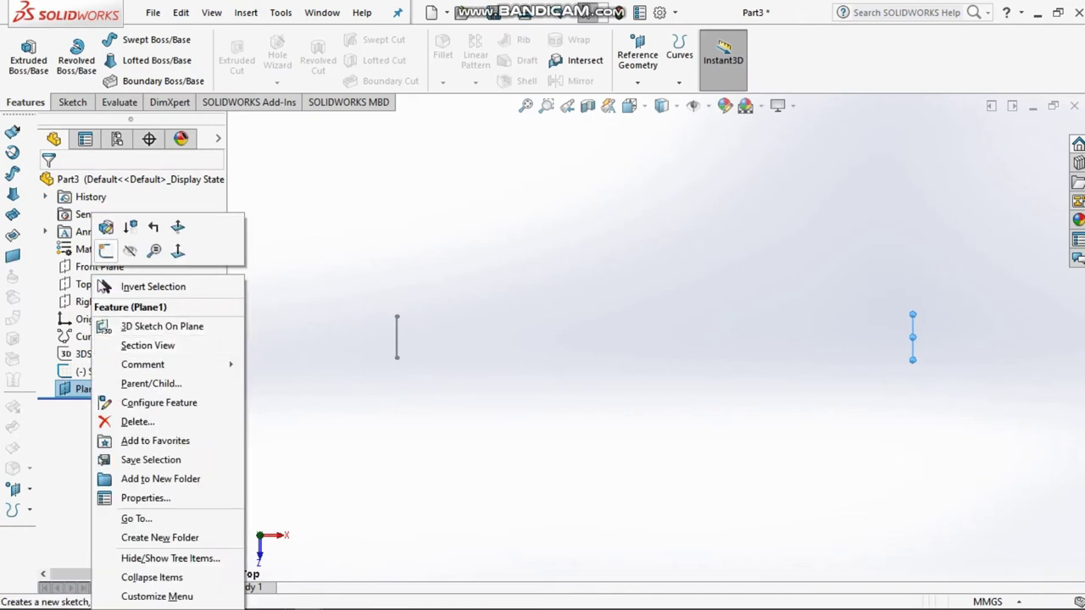
{"action": "left_click", "coordinate": [105, 251]}
{"action": "left_click", "coordinate": [99, 407]}
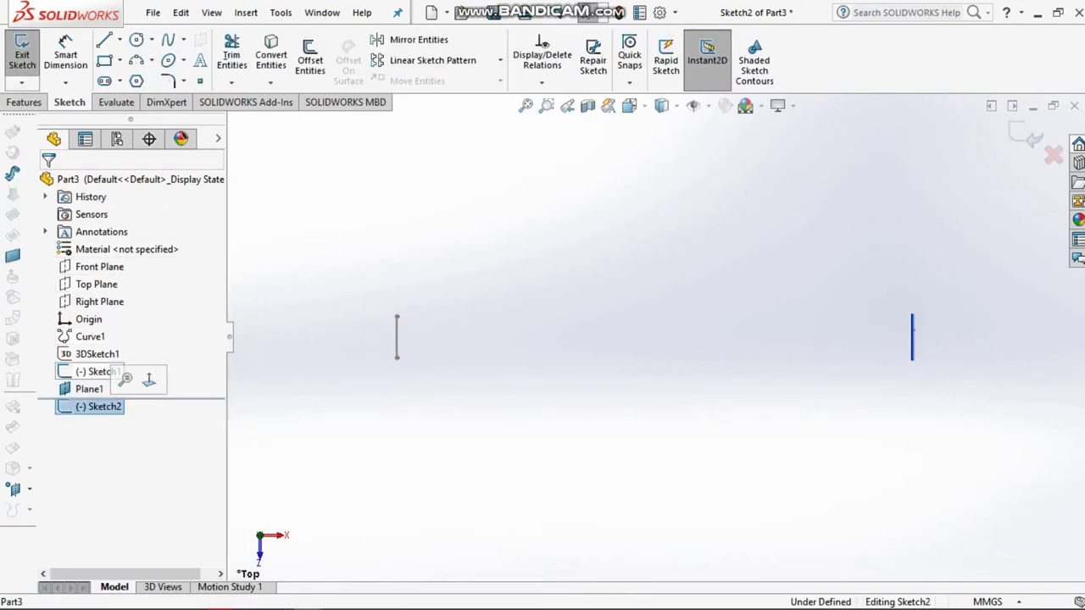
{"action": "left_click", "coordinate": [97, 355]}
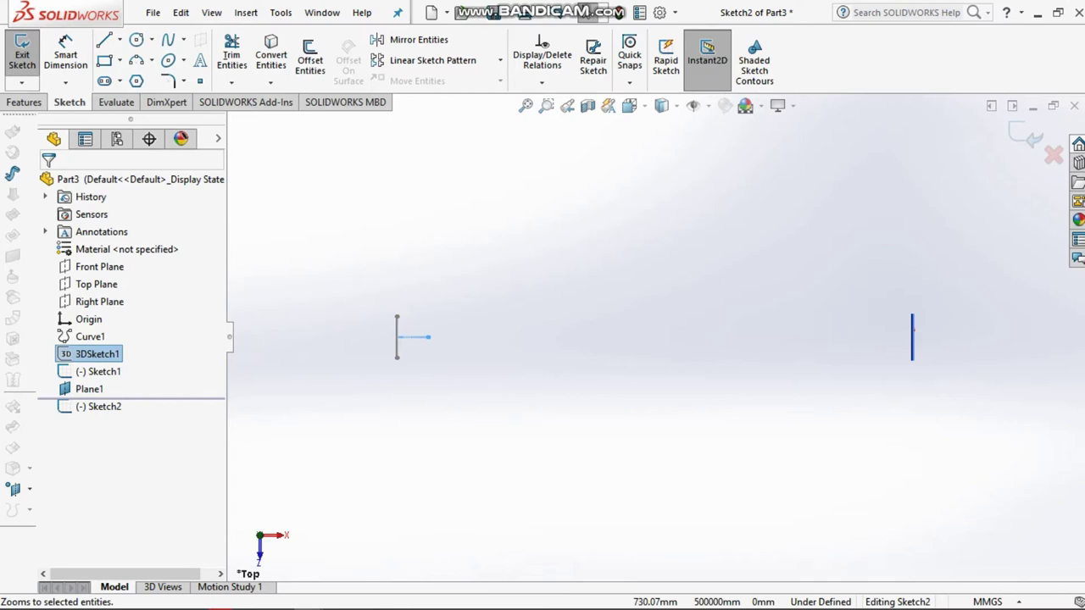
{"action": "left_click", "coordinate": [99, 407]}
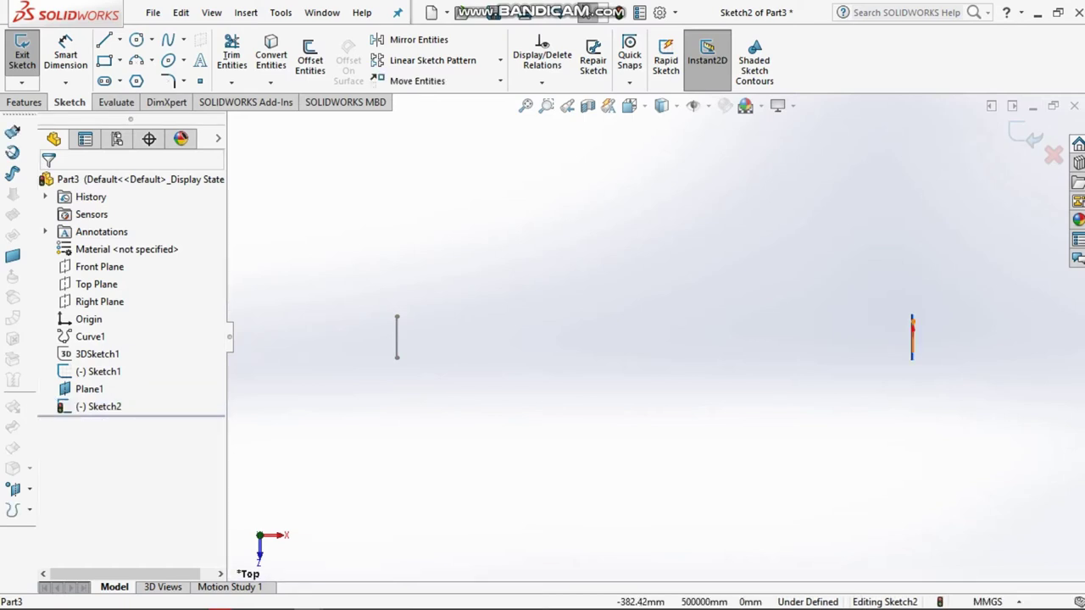
{"action": "left_click", "coordinate": [99, 407]}
{"action": "left_click", "coordinate": [150, 380]}
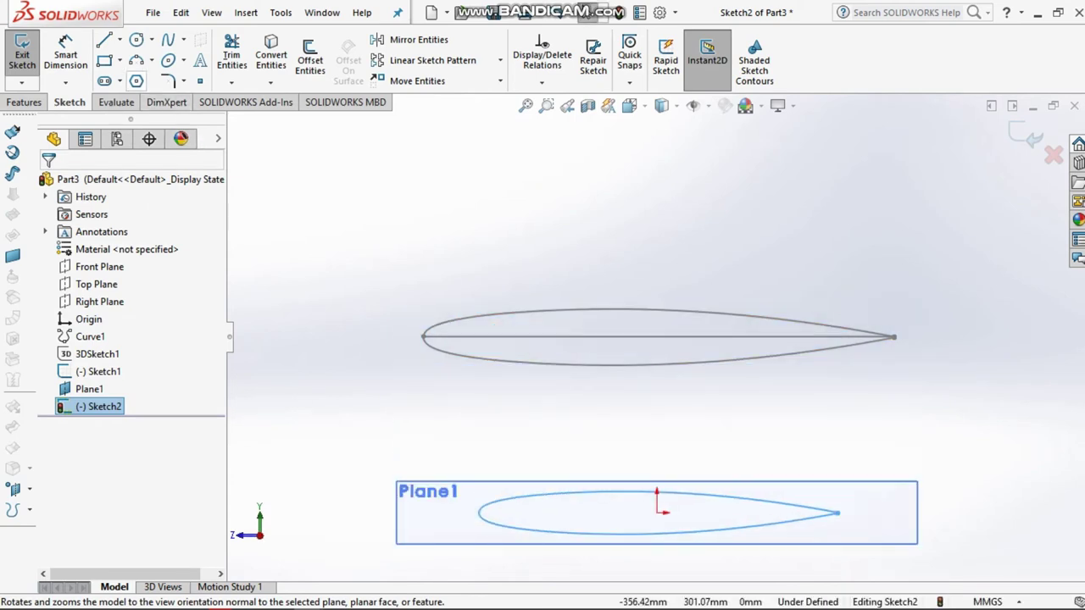
{"action": "left_click", "coordinate": [120, 40]}
- Draw a chord line from the trailing edge to the leading edge of the airfoil copy
{"action": "left_click", "coordinate": [130, 61]}
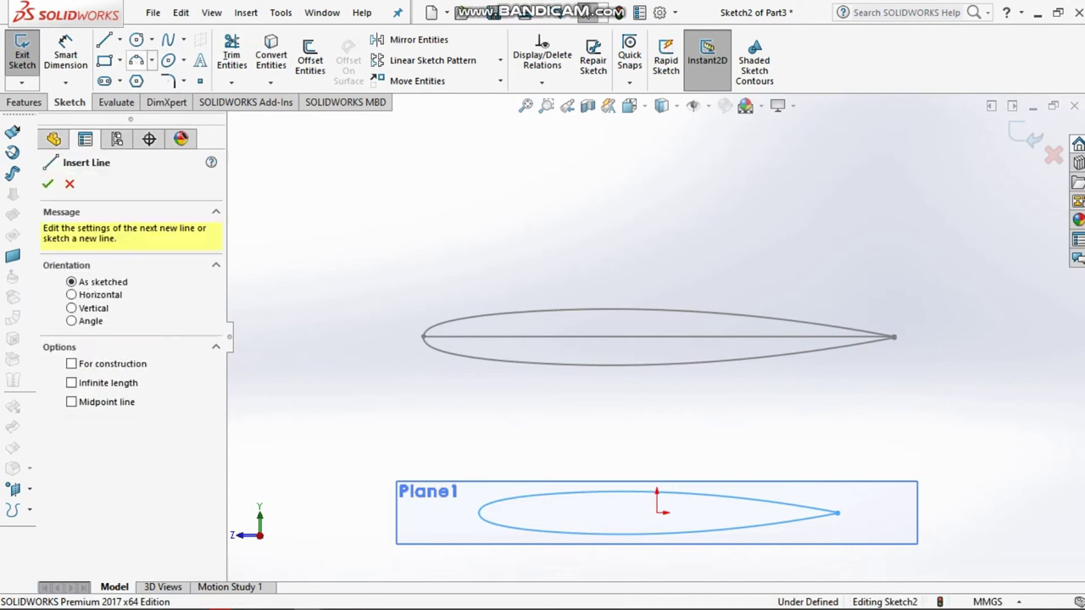
{"action": "left_click", "coordinate": [837, 512]}
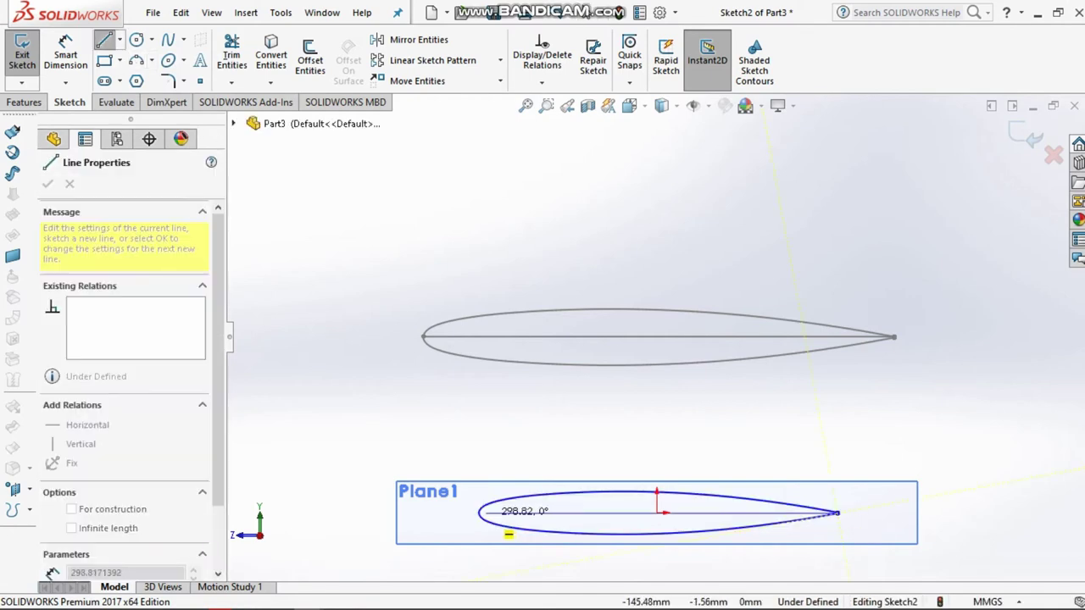
{"action": "left_click", "coordinate": [479, 513]}
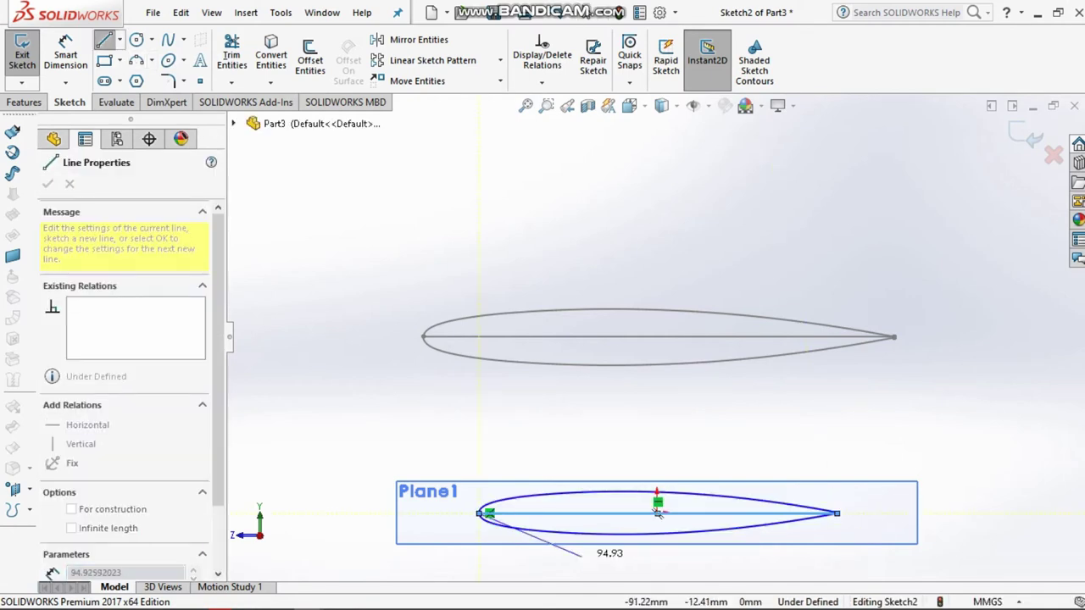
{"action": "key", "text": "Escape"}
{"action": "key", "text": "Escape"}
- Dimension the chord line to 250
{"action": "left_click", "coordinate": [66, 55]}
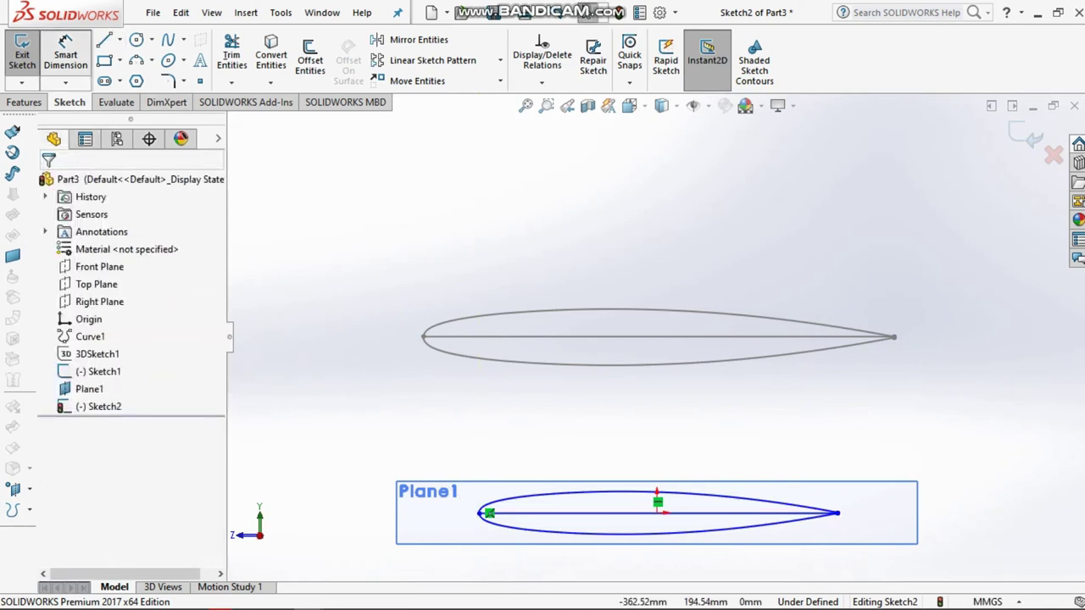
{"action": "left_click", "coordinate": [614, 512]}
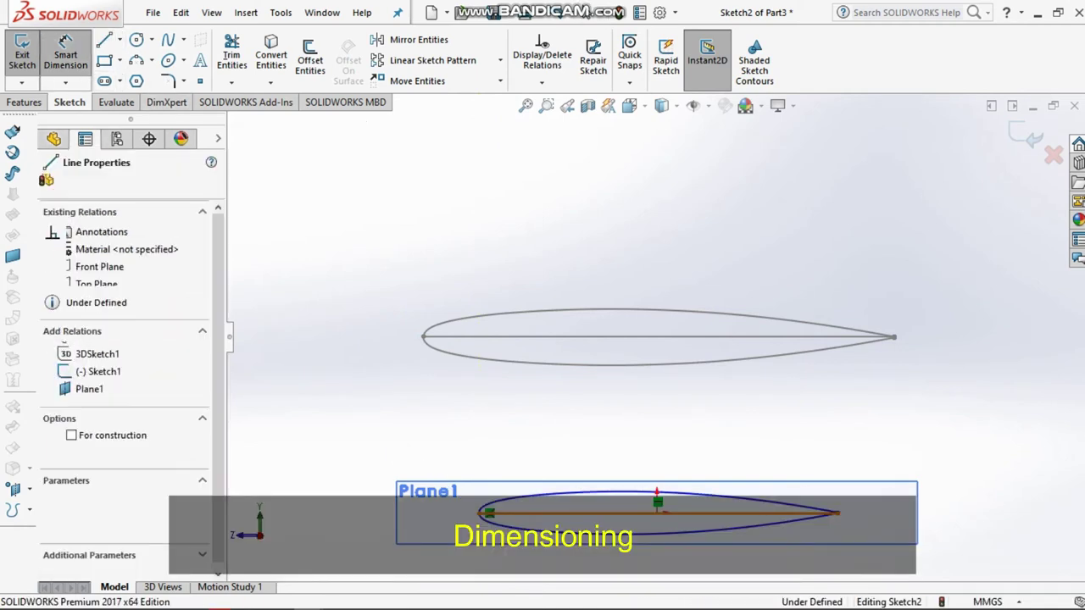
{"action": "left_click", "coordinate": [613, 439]}
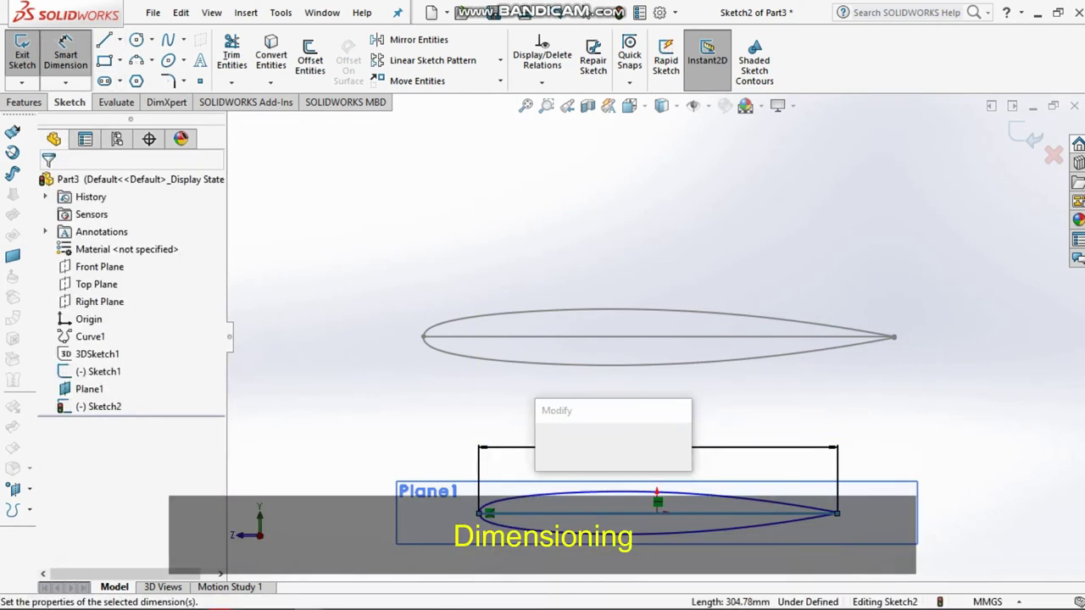
{"action": "type", "text": "250"}
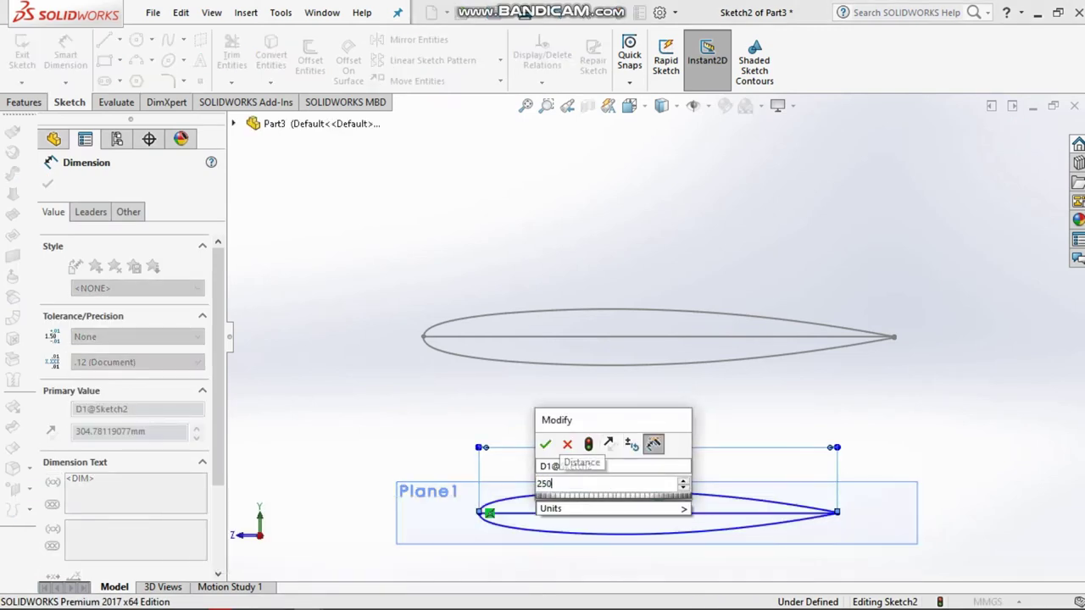
{"action": "key", "text": "Return"}
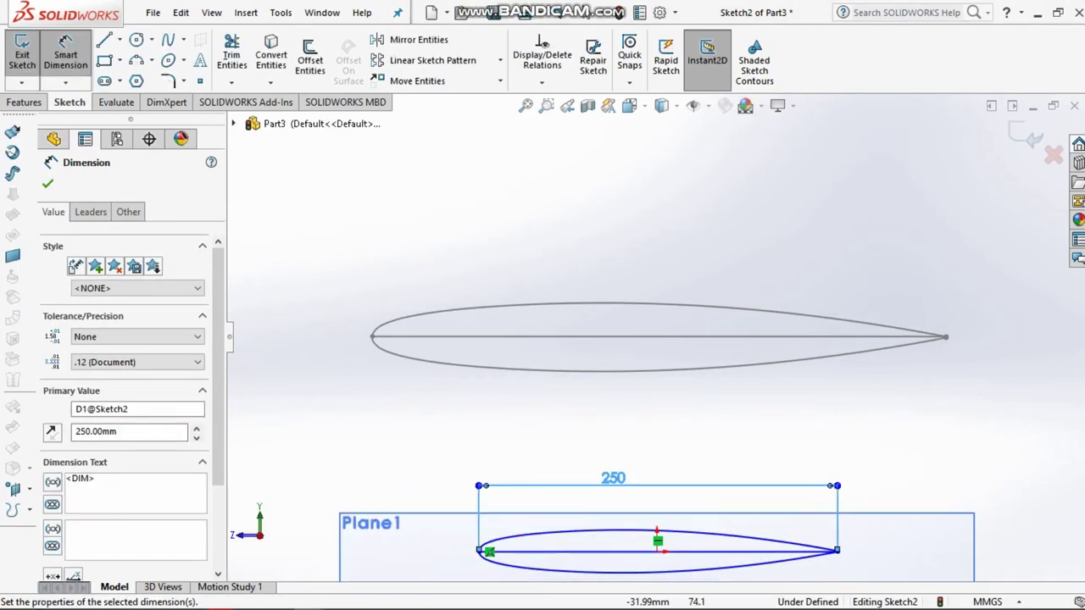
{"action": "scroll", "coordinate": [657, 335], "scroll_direction": "up", "scroll_amount": 2}
{"action": "scroll", "coordinate": [658, 335], "scroll_direction": "up", "scroll_amount": 2}
{"action": "scroll", "coordinate": [657, 337], "scroll_direction": "up", "scroll_amount": 2}
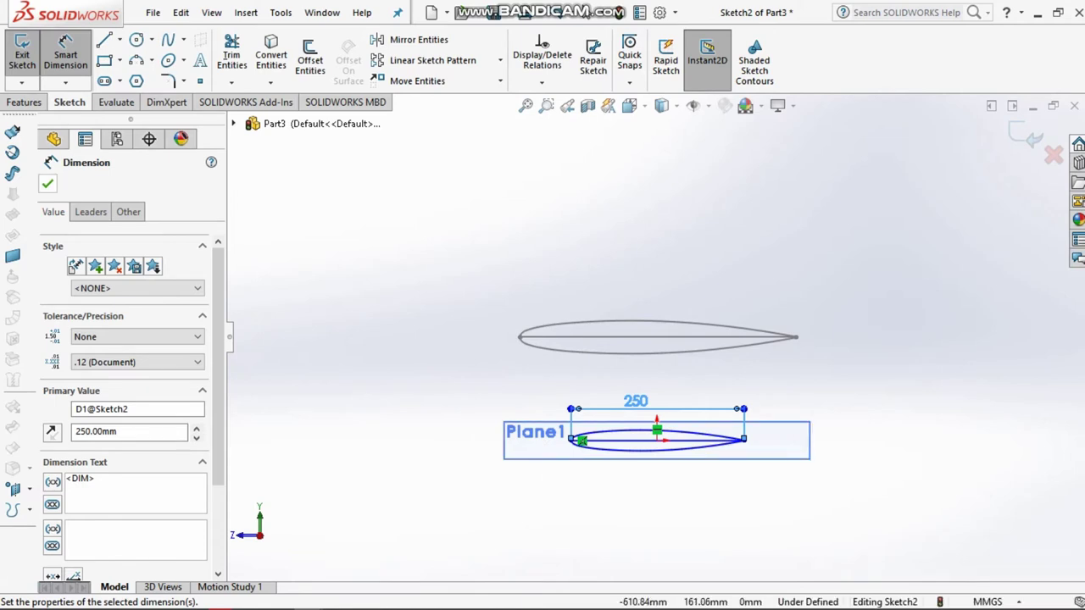
{"action": "left_click", "coordinate": [48, 183]}
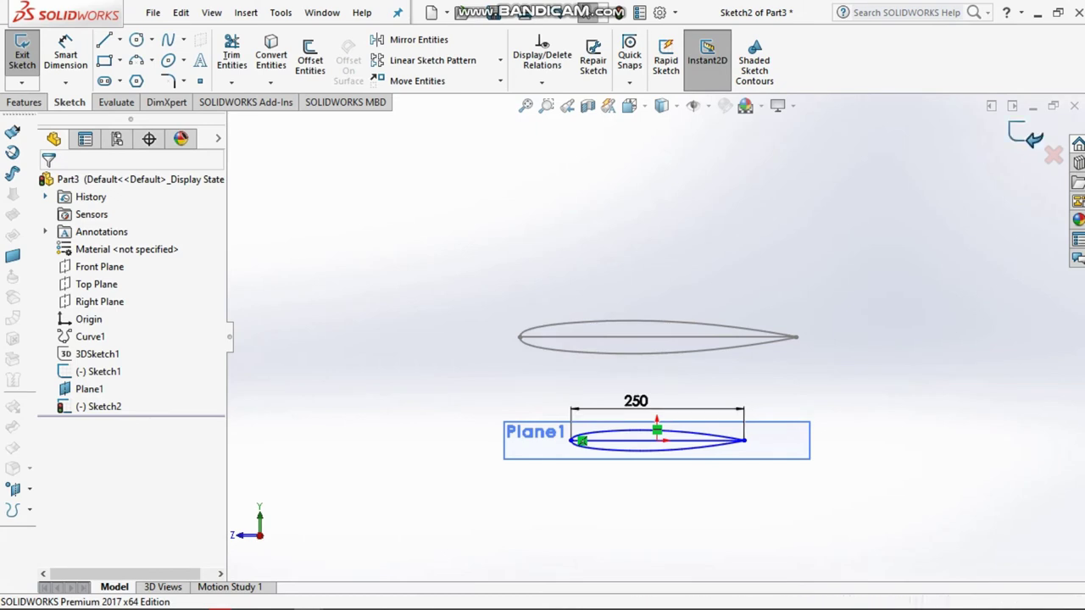
- Exit Sketch2 and add Plane2 offset 4000 mm from the Right Plane
{"action": "left_click", "coordinate": [22, 51]}
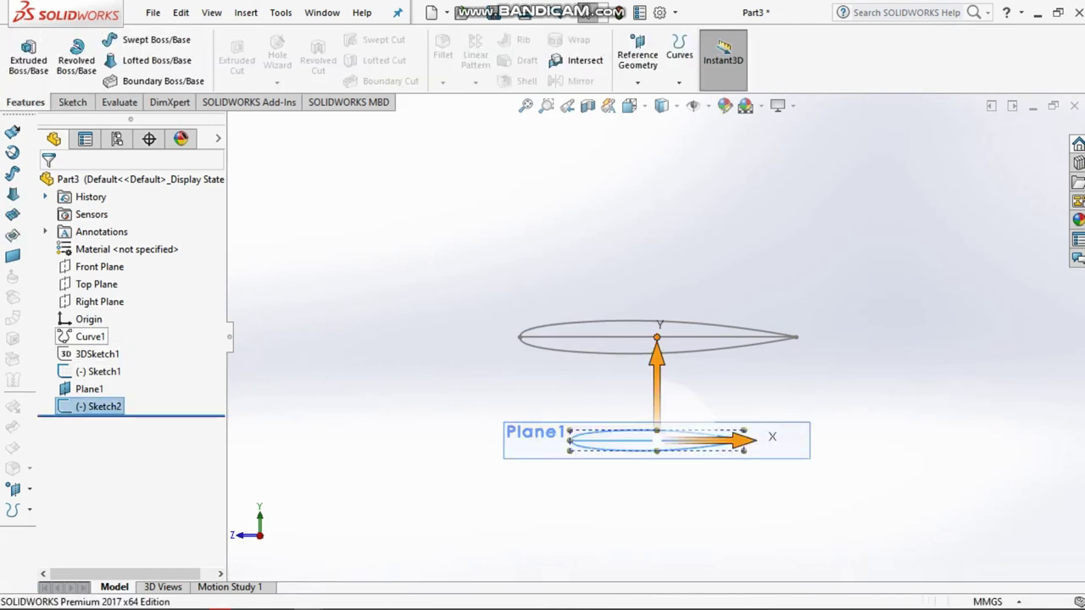
{"action": "left_click", "coordinate": [99, 301]}
{"action": "left_click", "coordinate": [637, 59]}
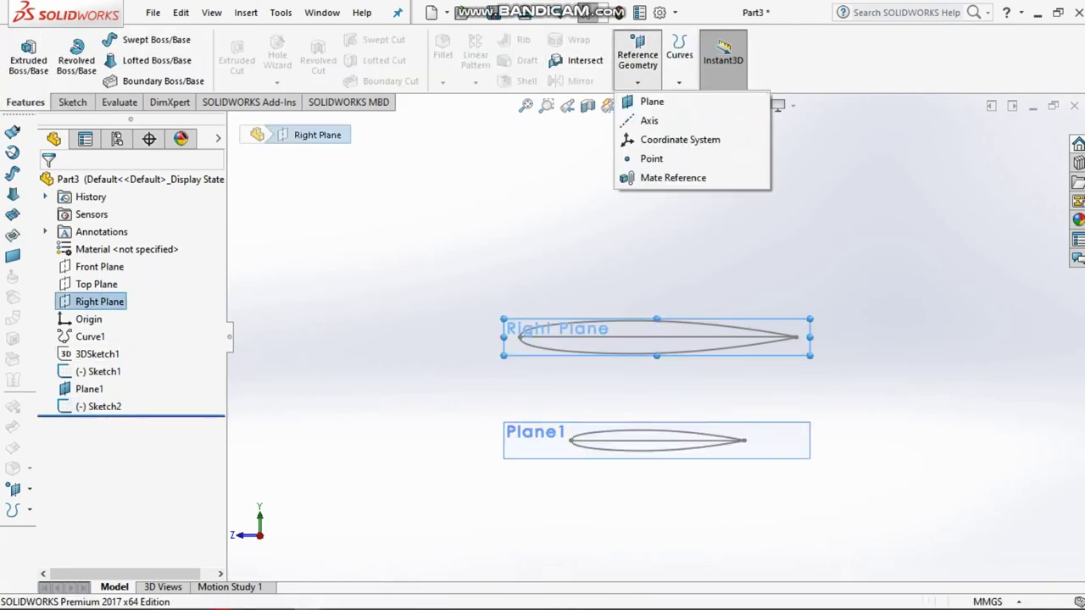
{"action": "left_click", "coordinate": [652, 101]}
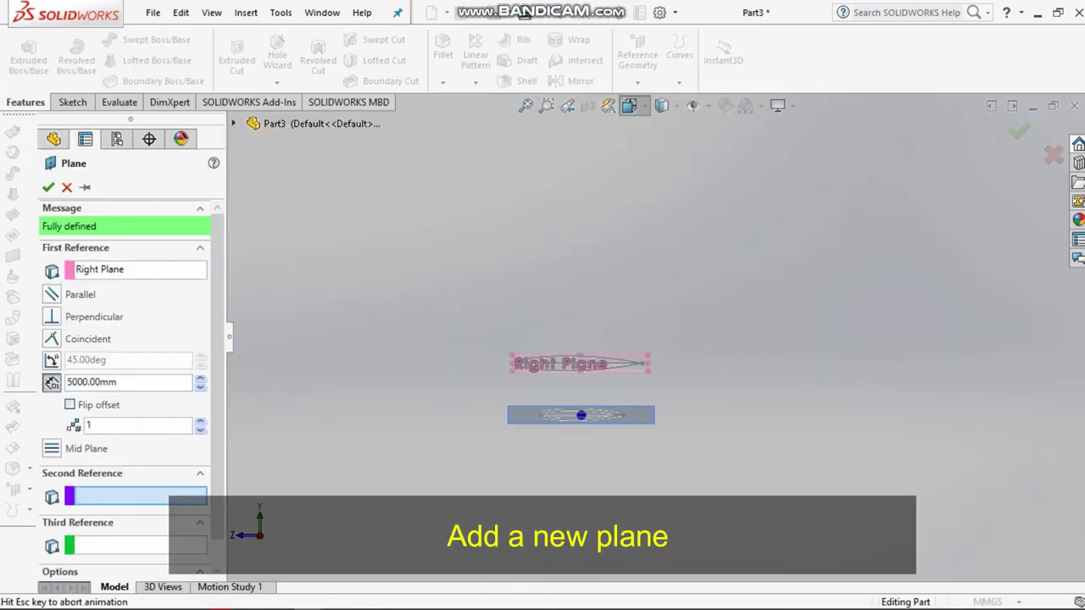
{"action": "left_click", "coordinate": [629, 105]}
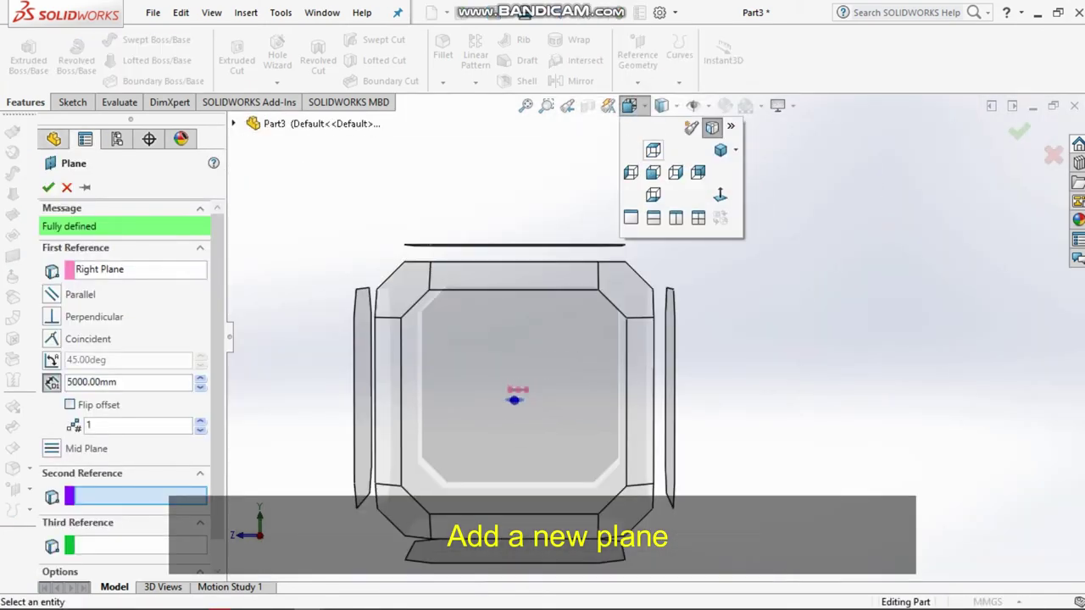
{"action": "left_click", "coordinate": [652, 150]}
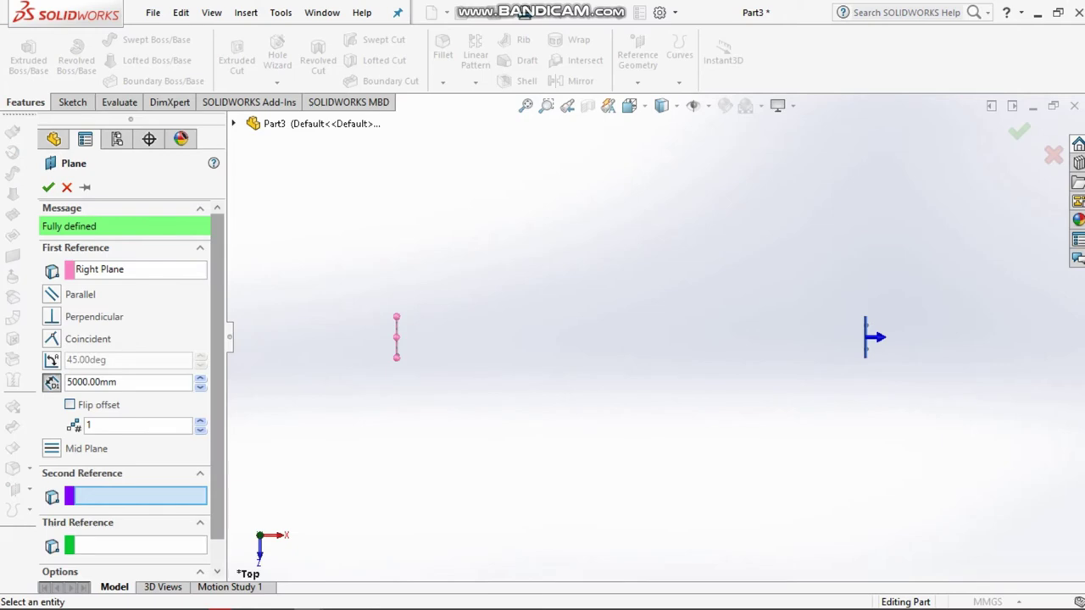
{"action": "left_click", "coordinate": [90, 382]}
{"action": "type", "text": "4000"}
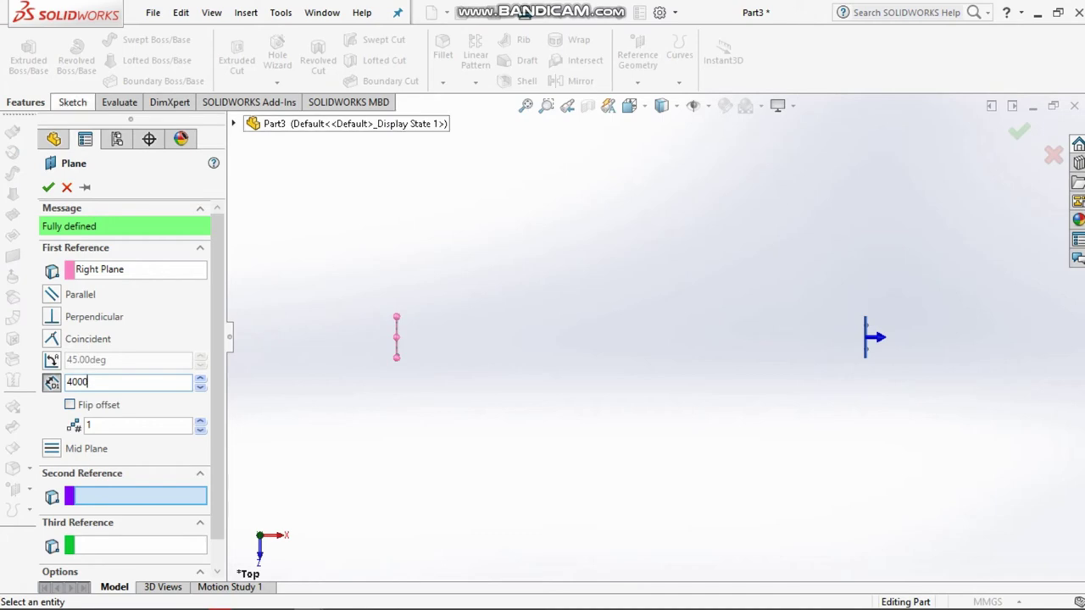
{"action": "left_click", "coordinate": [47, 187]}
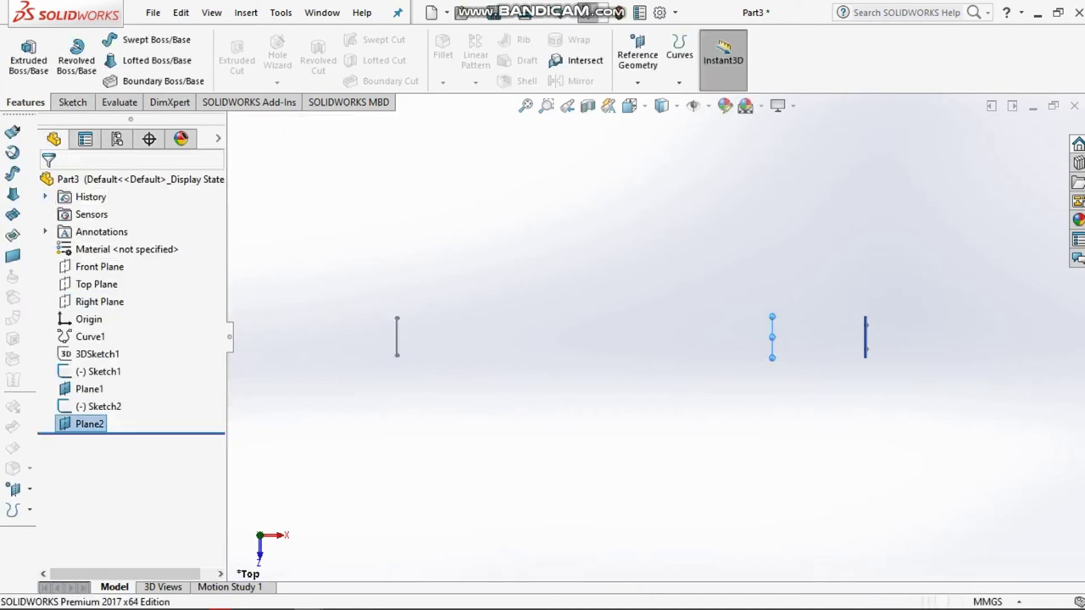
- Tilt the right-side view to spread the planes and profiles apart, then bring up Plane2's options
{"action": "left_click", "coordinate": [662, 105]}
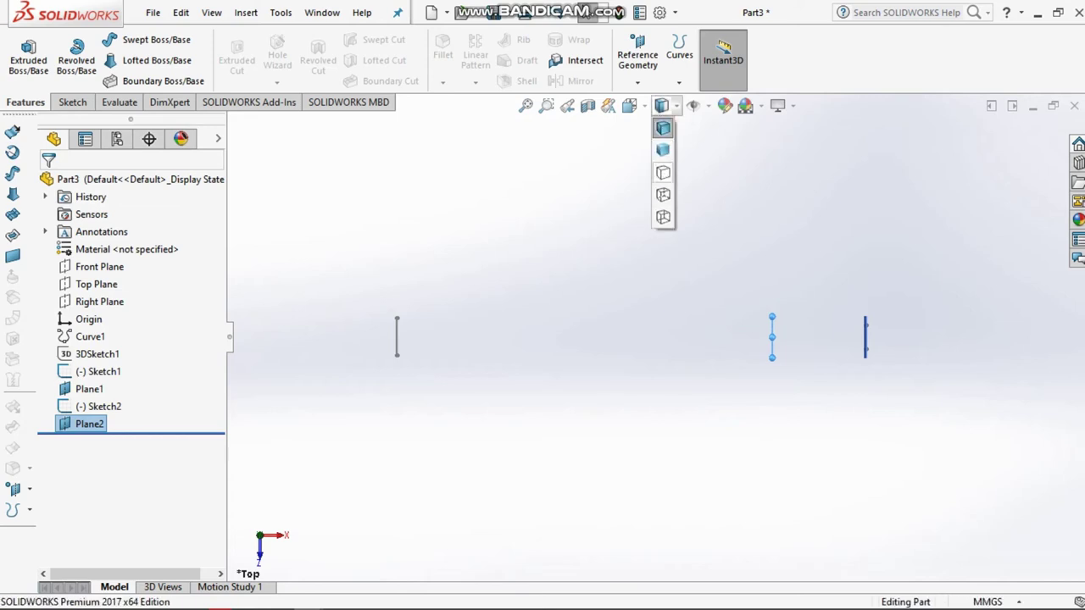
{"action": "left_click", "coordinate": [629, 105]}
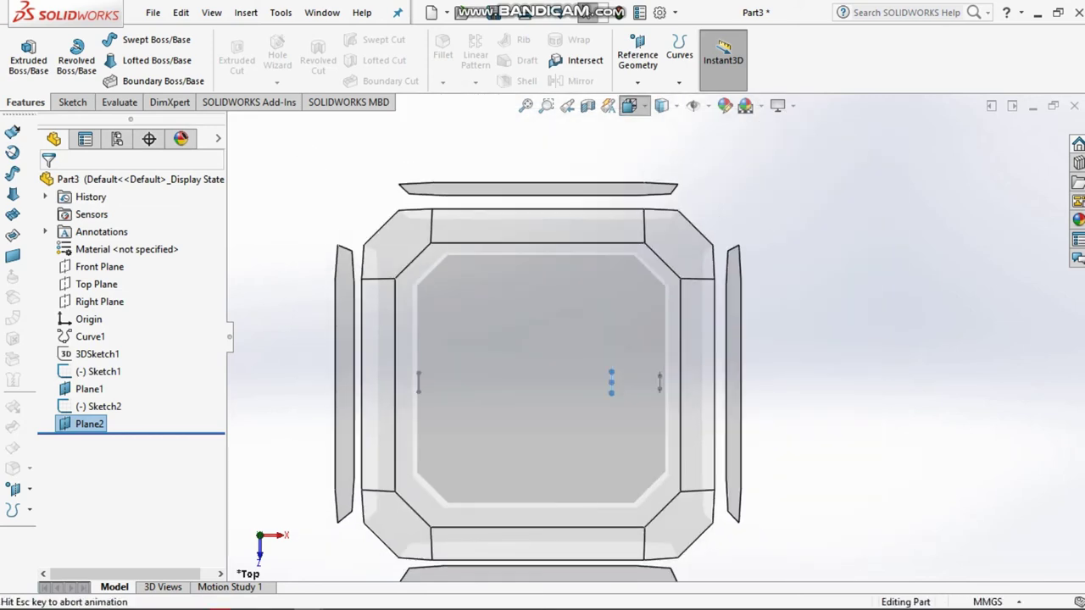
{"action": "key", "text": "ctrl+4"}
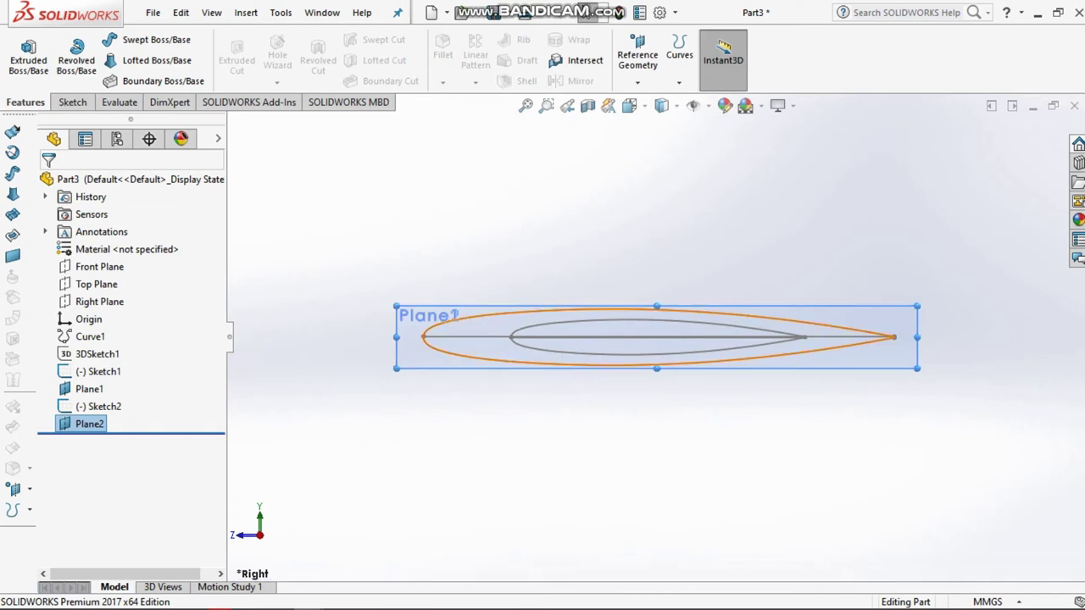
{"action": "key", "text": "Down"}
{"action": "key", "text": "Down"}
{"action": "key", "text": "Down"}
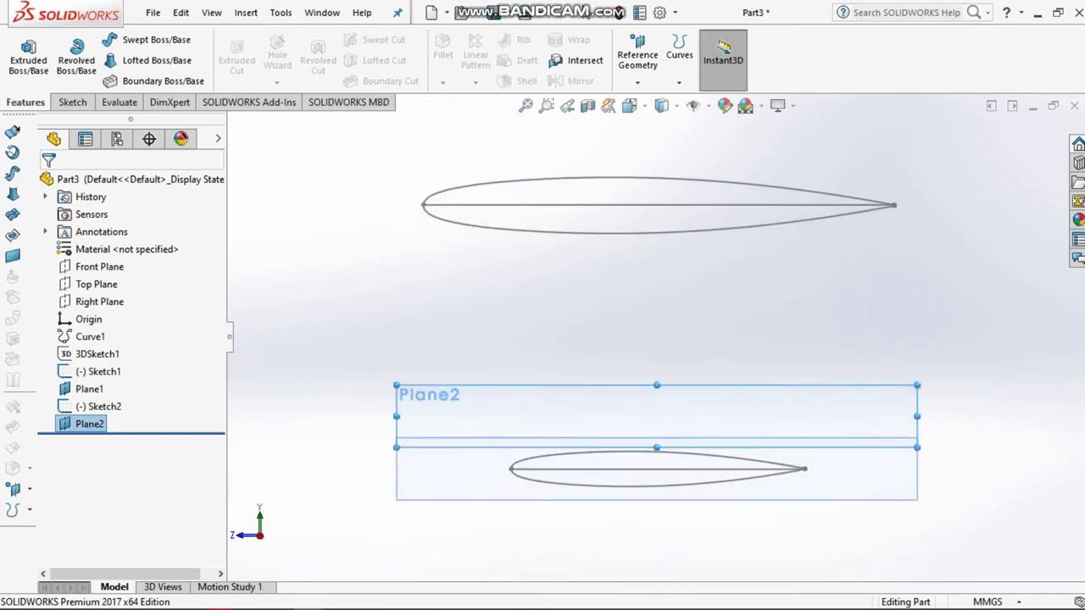
{"action": "key", "text": "Down"}
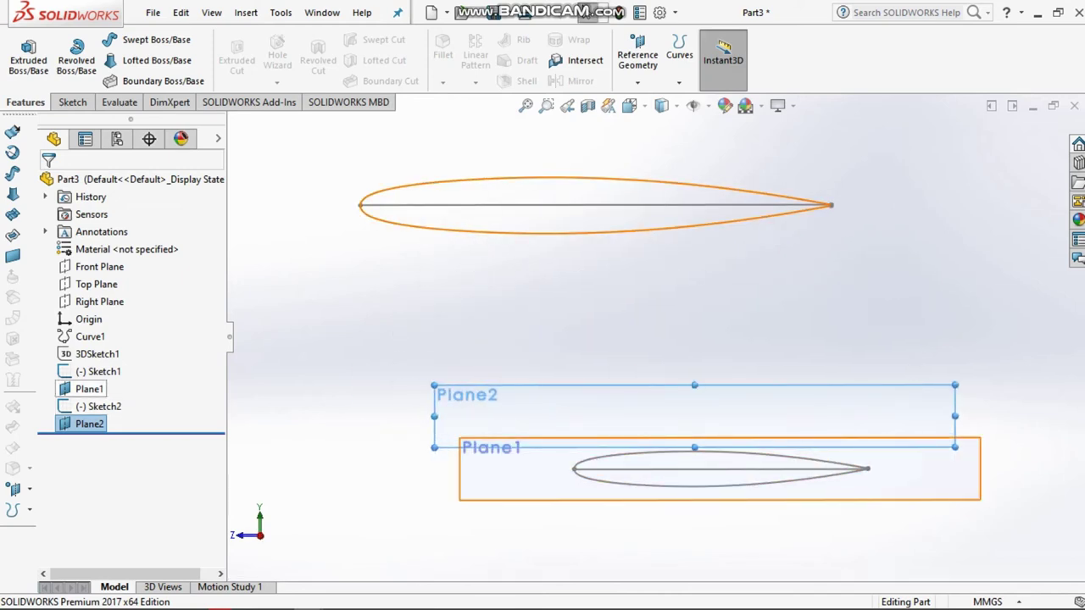
{"action": "right_click", "coordinate": [89, 424]}
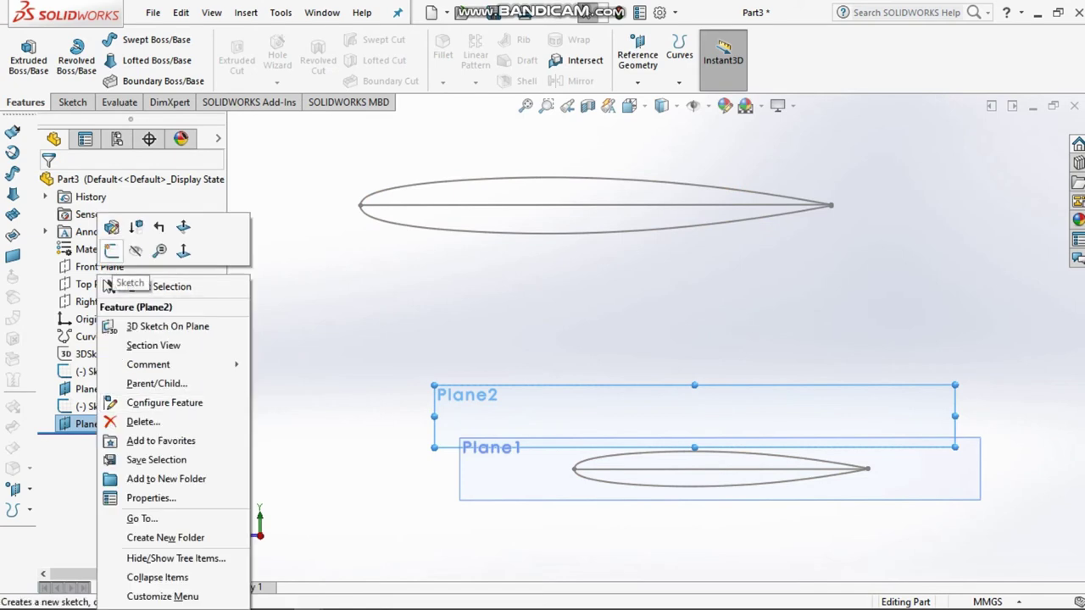
- Start Sketch3 on Plane2 and convert the 3D airfoil curve into it
{"action": "left_click", "coordinate": [111, 250]}
{"action": "left_click", "coordinate": [597, 212]}
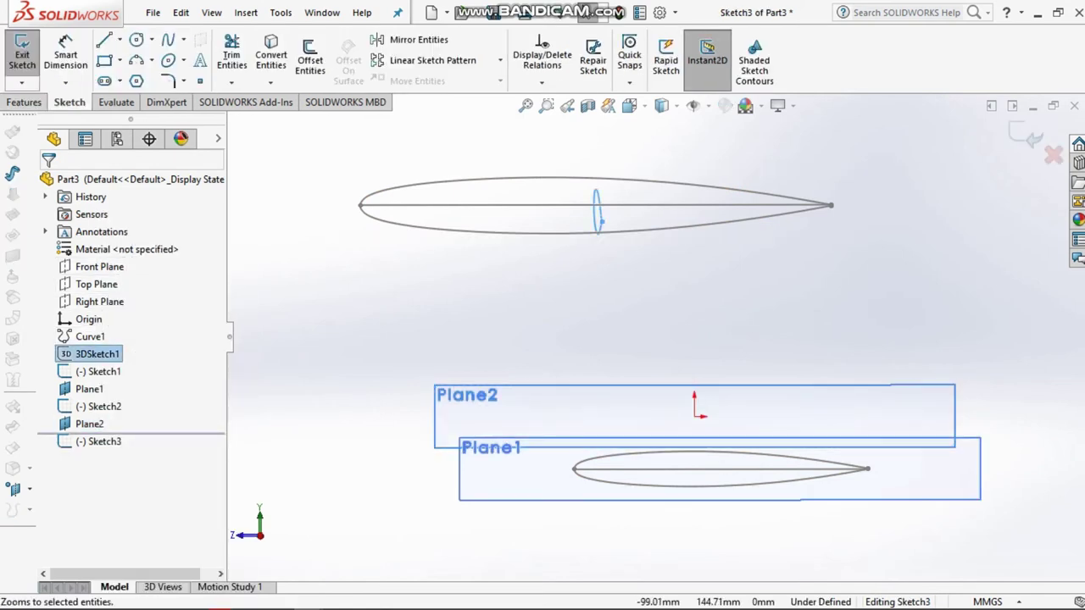
{"action": "left_click", "coordinate": [100, 442]}
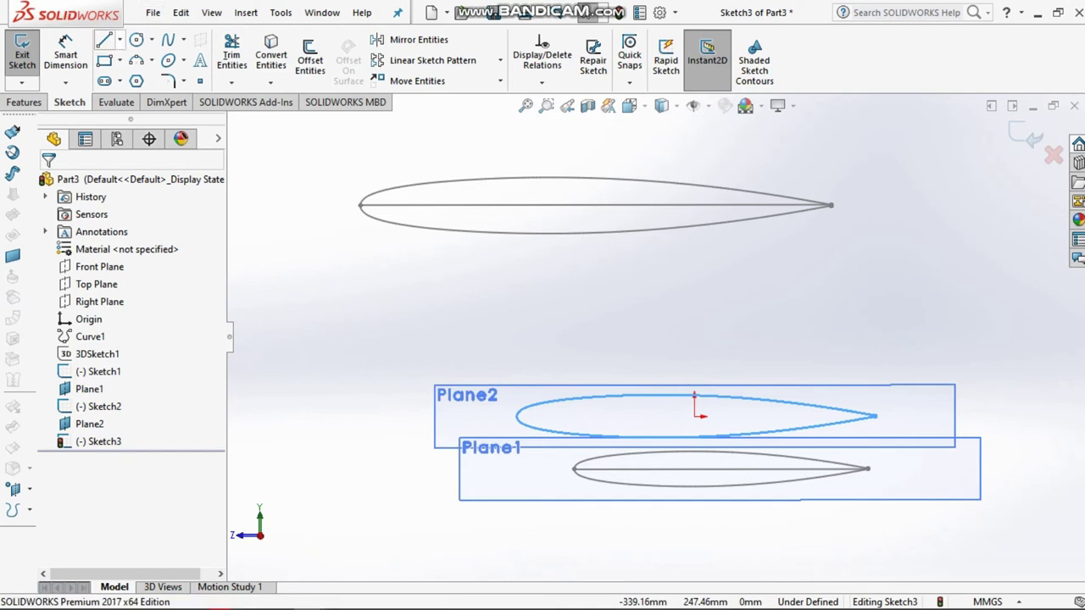
{"action": "left_click", "coordinate": [119, 40]}
{"action": "left_click", "coordinate": [127, 60]}
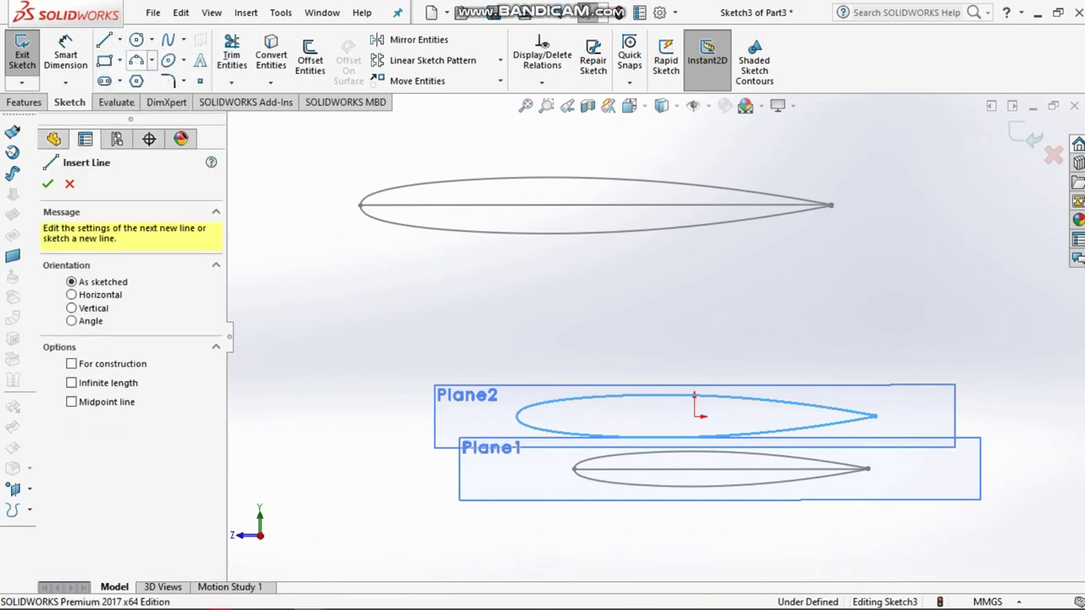
- Draw a horizontal chord line from trailing edge to leading edge in Sketch3
{"action": "left_click", "coordinate": [874, 416]}
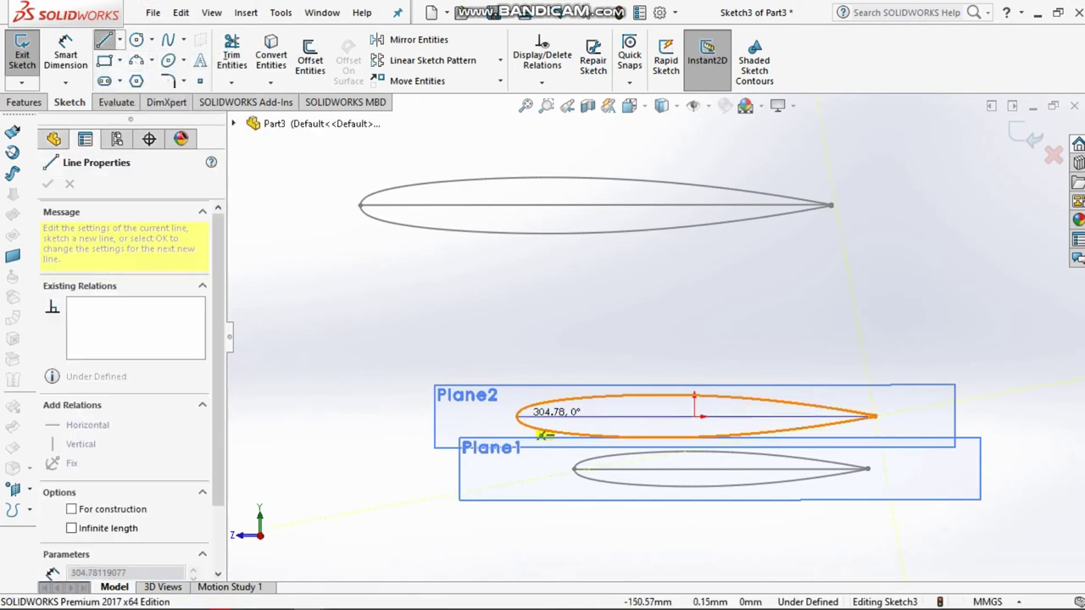
{"action": "left_click", "coordinate": [517, 416]}
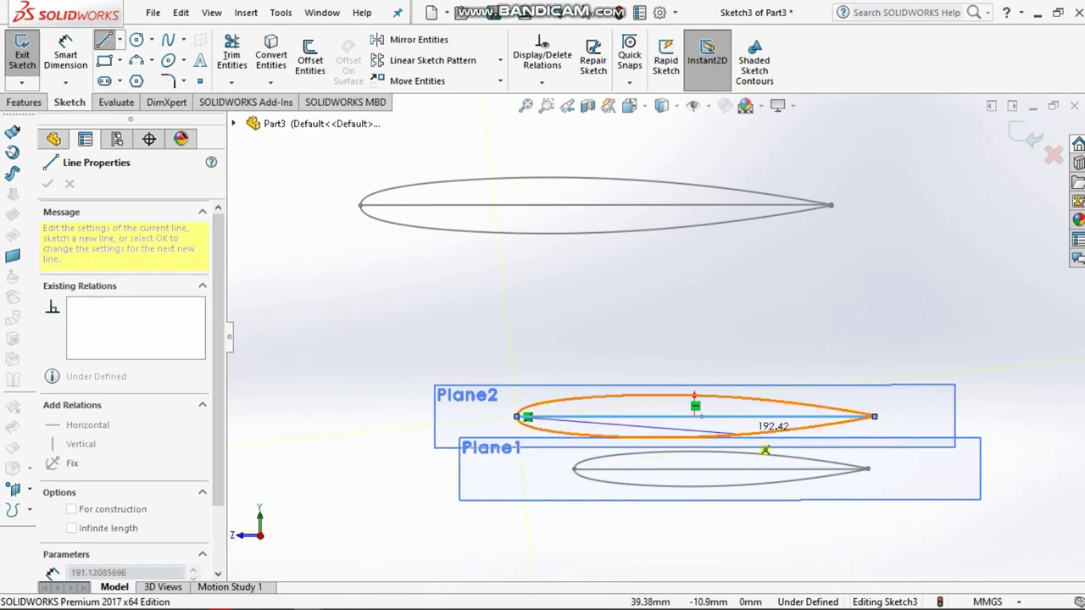
{"action": "key", "text": "Escape"}
{"action": "key", "text": "Escape"}
- Dimension the chord to 400 mm, enlarging the Plane2 profile
{"action": "left_click", "coordinate": [65, 55]}
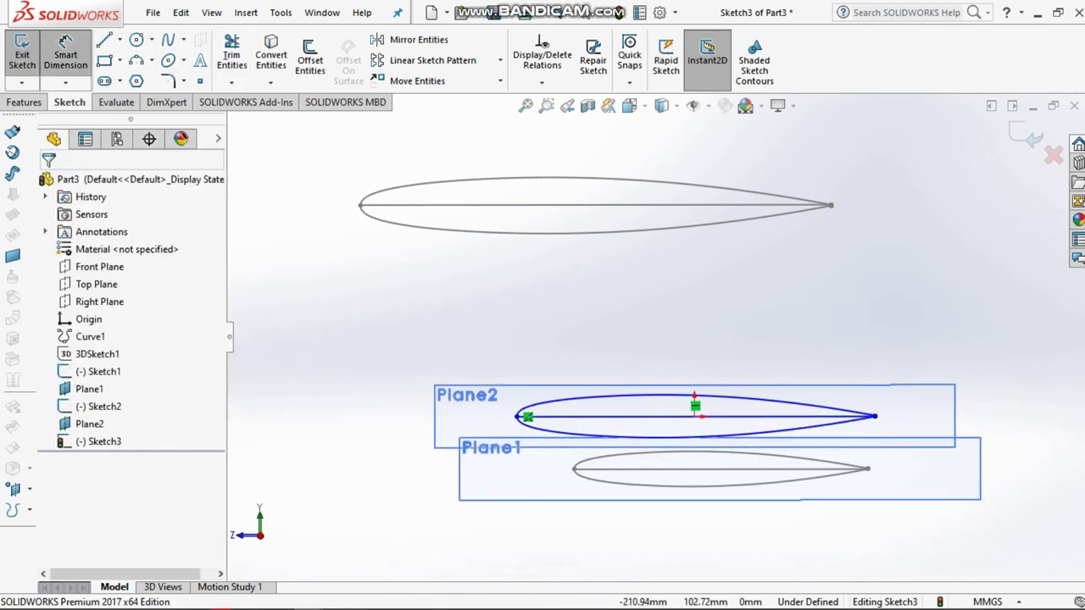
{"action": "left_click", "coordinate": [695, 416]}
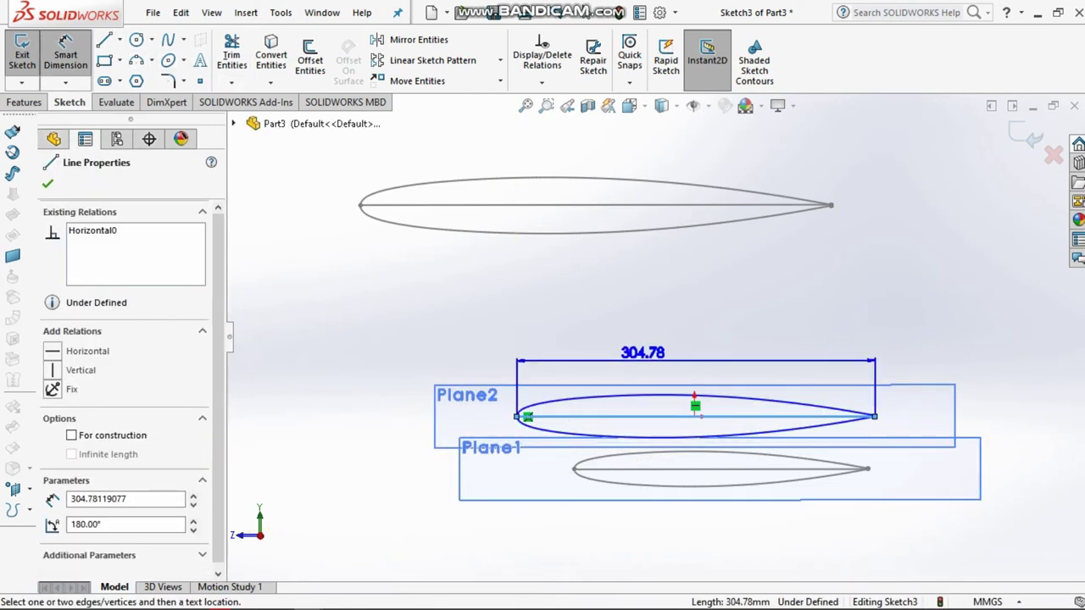
{"action": "left_click", "coordinate": [648, 347]}
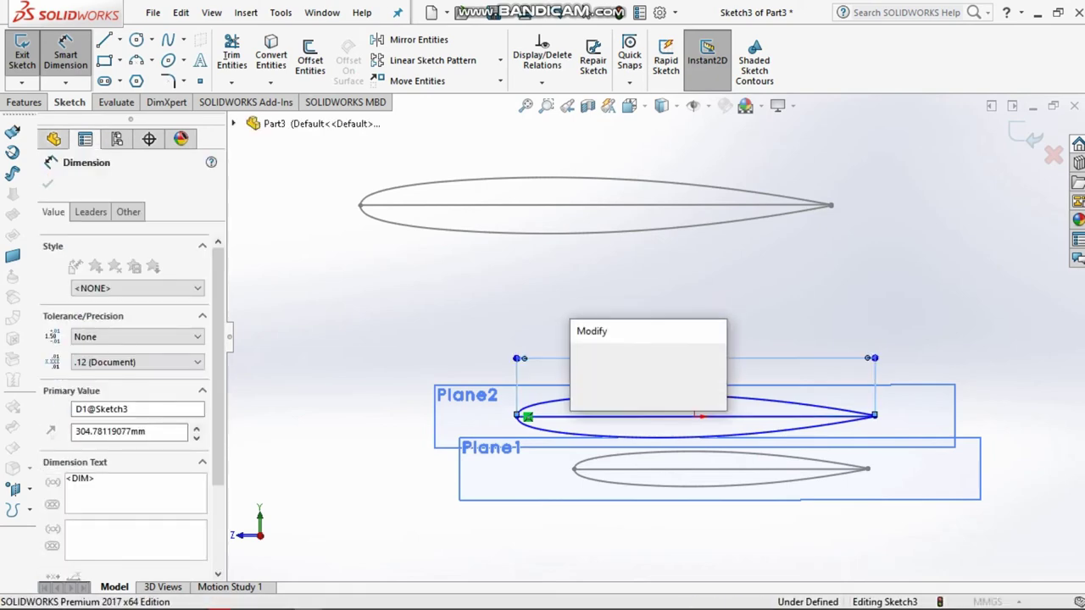
{"action": "type", "text": "400"}
{"action": "key", "text": "Return"}
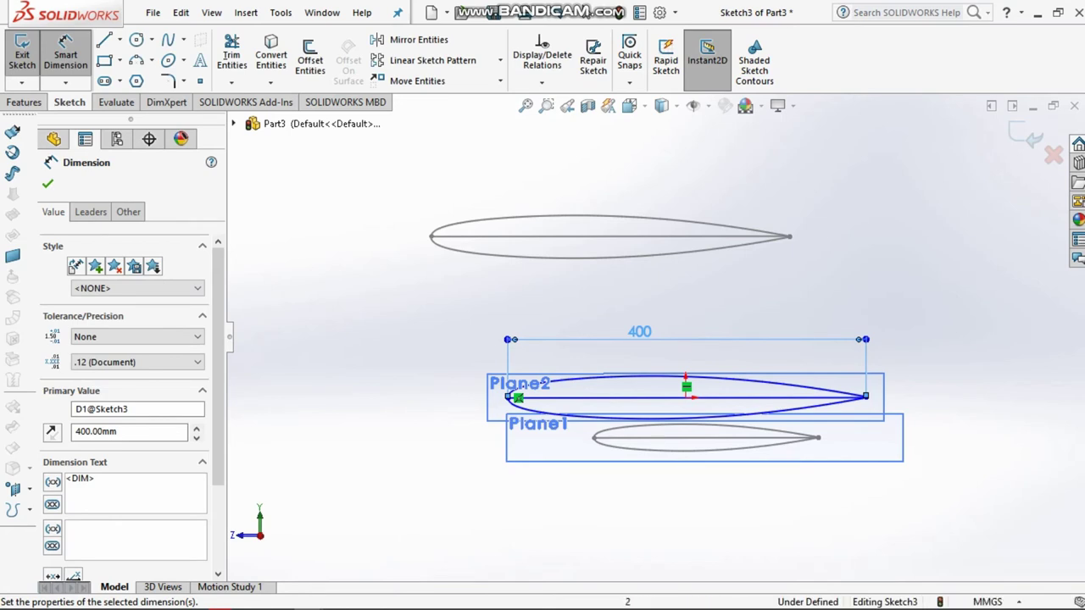
{"action": "middle_click_drag", "start_coordinate": [644, 381], "coordinate": [573, 379], "text": "ctrl"}
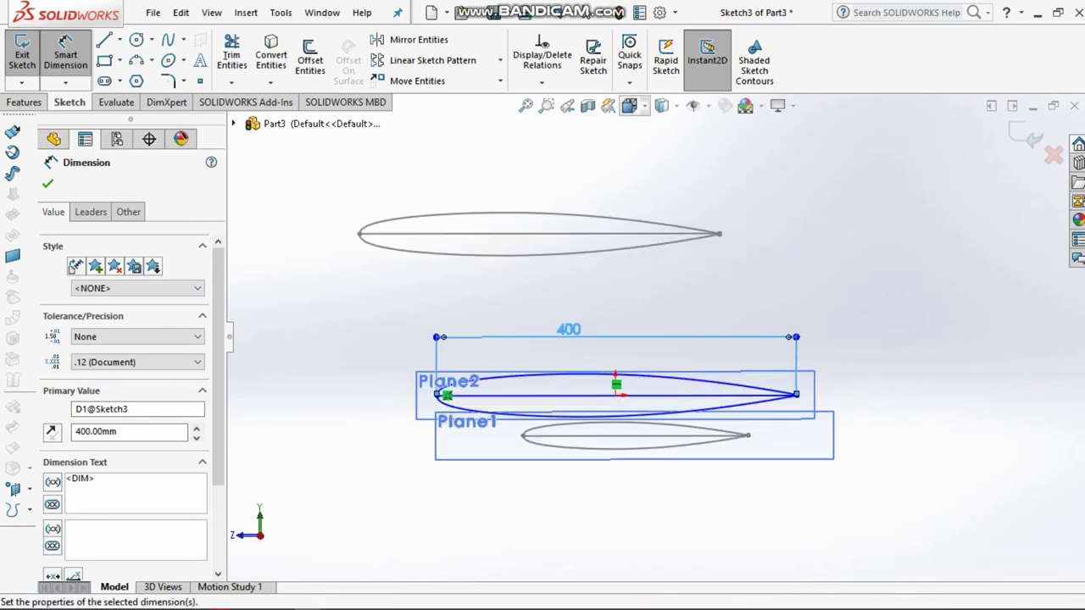
{"action": "key", "text": "Escape"}
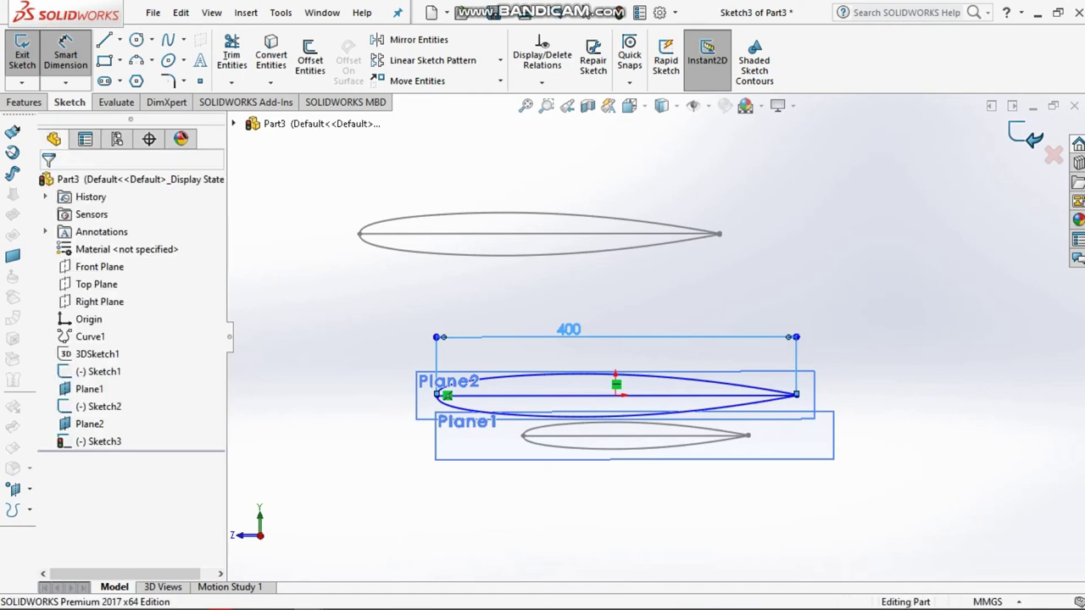
- Exit Sketch3 and view the sections from the top, then from the right side
{"action": "left_click", "coordinate": [22, 52]}
{"action": "left_click", "coordinate": [629, 105]}
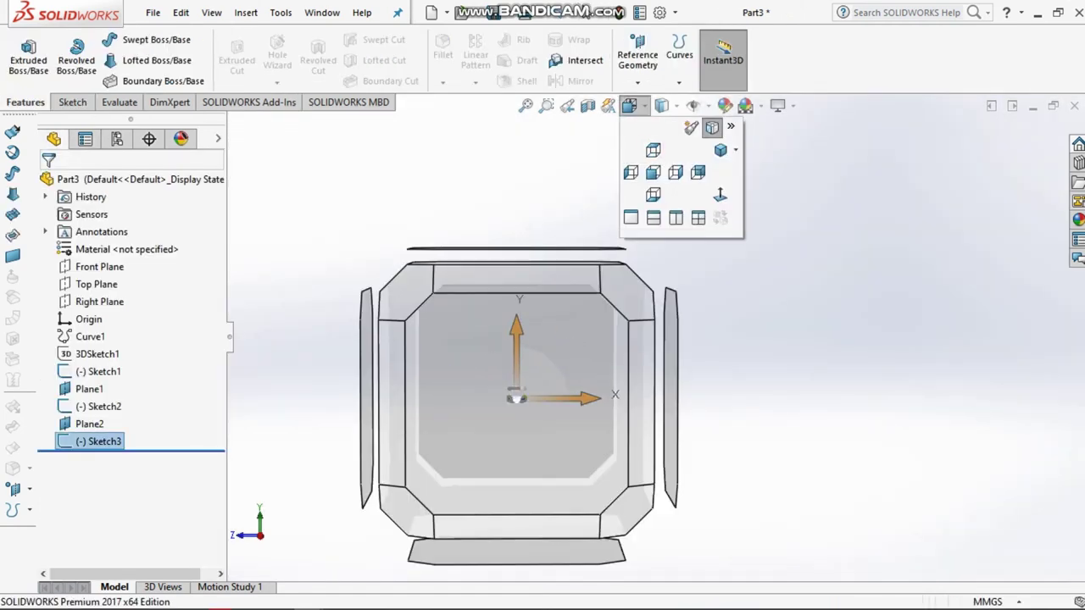
{"action": "left_click", "coordinate": [653, 149]}
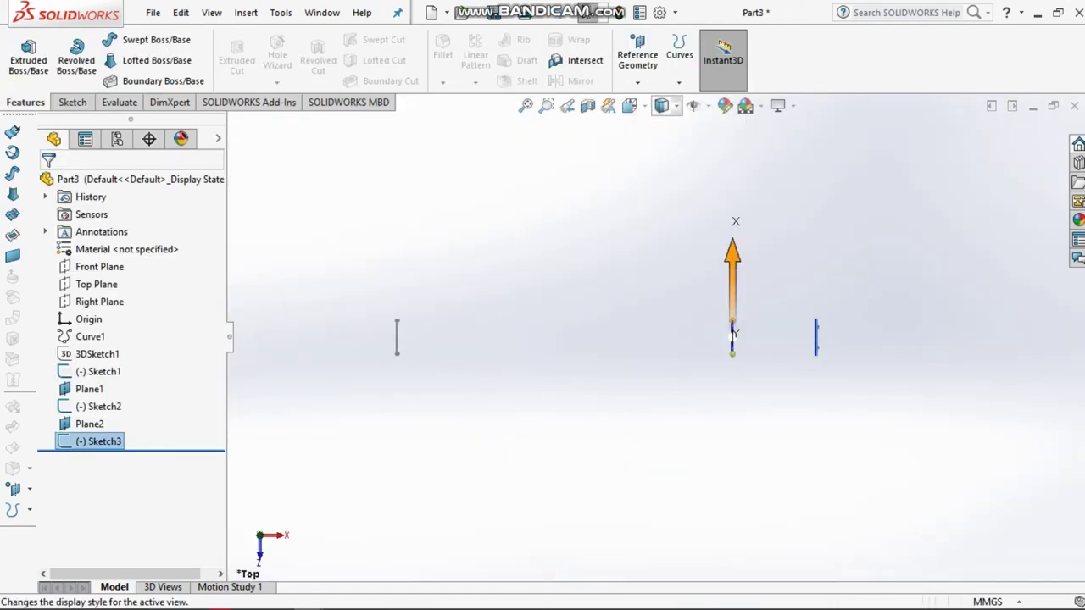
{"action": "left_click", "coordinate": [629, 105]}
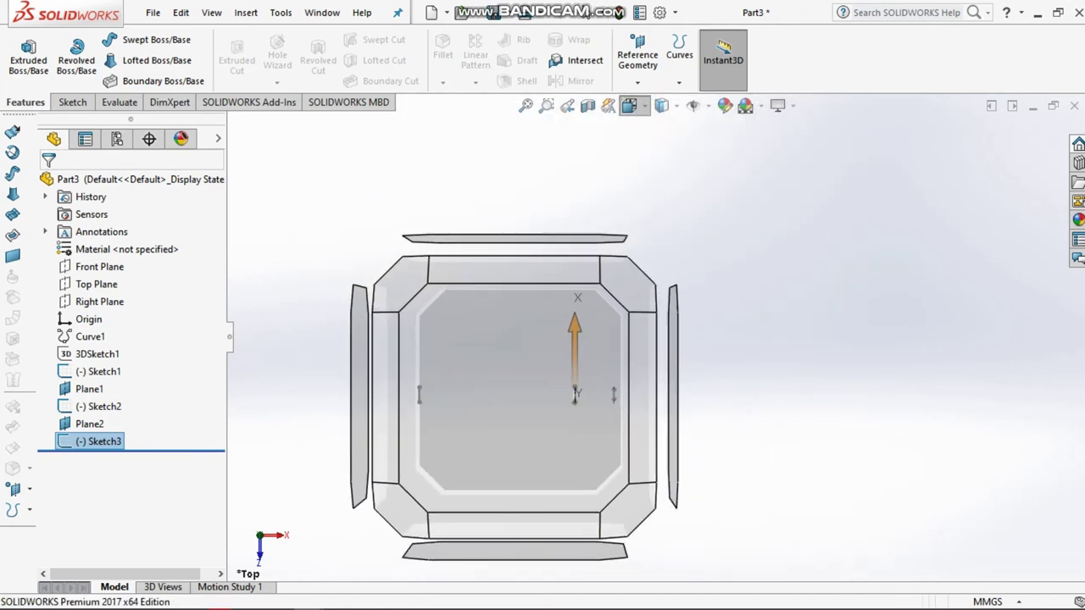
{"action": "left_click", "coordinate": [673, 396]}
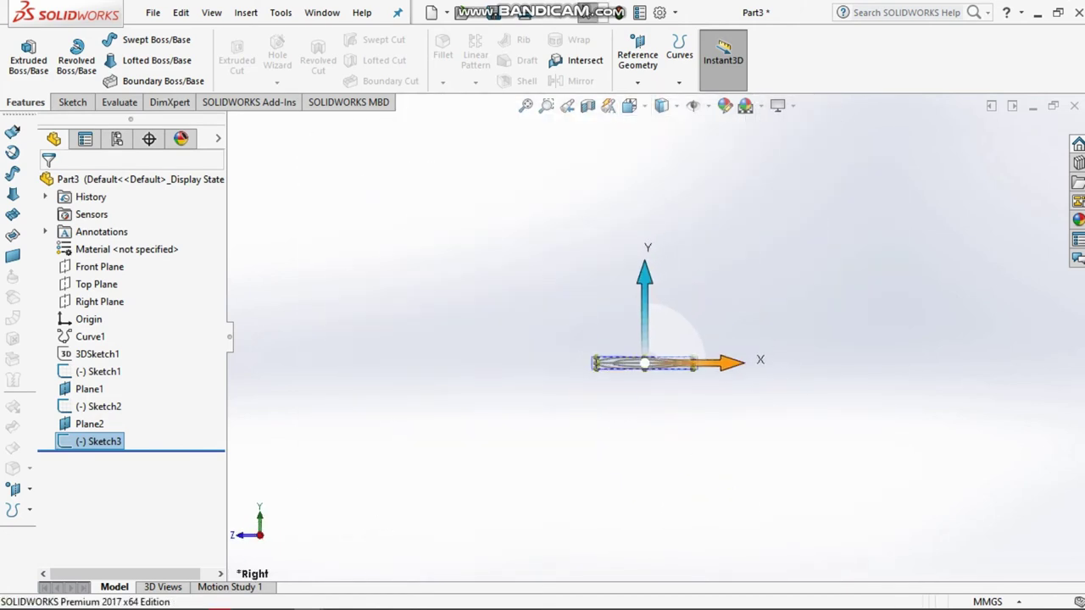
{"action": "scroll", "coordinate": [658, 359], "scroll_direction": "down", "scroll_amount": 4}
{"action": "scroll", "coordinate": [658, 359], "scroll_direction": "down", "scroll_amount": 2}
{"action": "scroll", "coordinate": [658, 359], "scroll_direction": "down", "scroll_amount": 3}
{"action": "scroll", "coordinate": [658, 360], "scroll_direction": "down", "scroll_amount": 1}
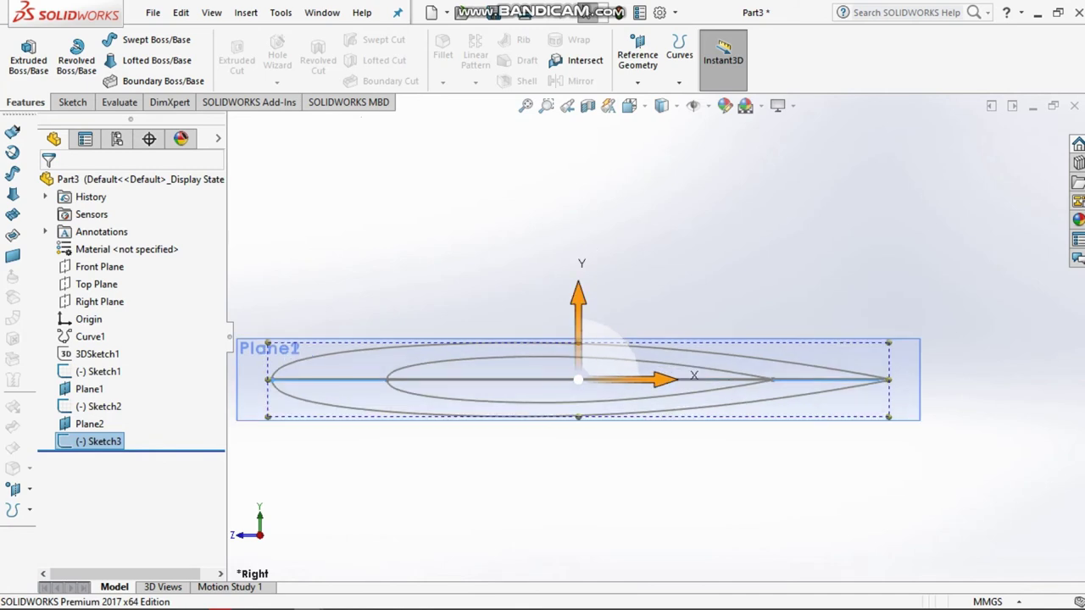
- Shift the 250 mm Sketch2 airfoil left so its leading edge aligns with Sketch3's
{"action": "left_click", "coordinate": [99, 406]}
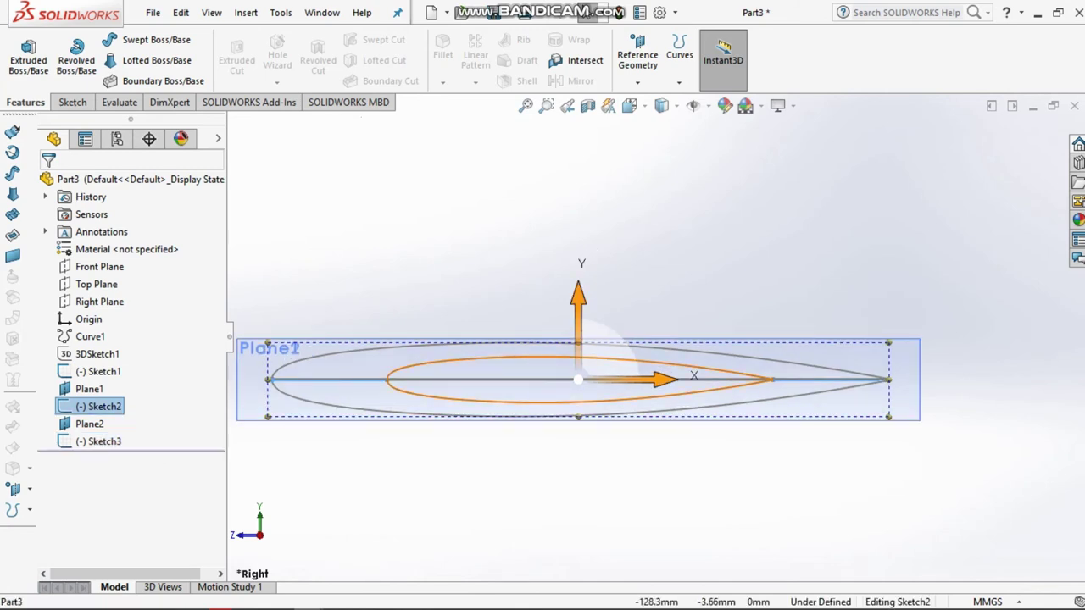
{"action": "left_click_drag", "start_coordinate": [593, 378], "coordinate": [483, 379]}
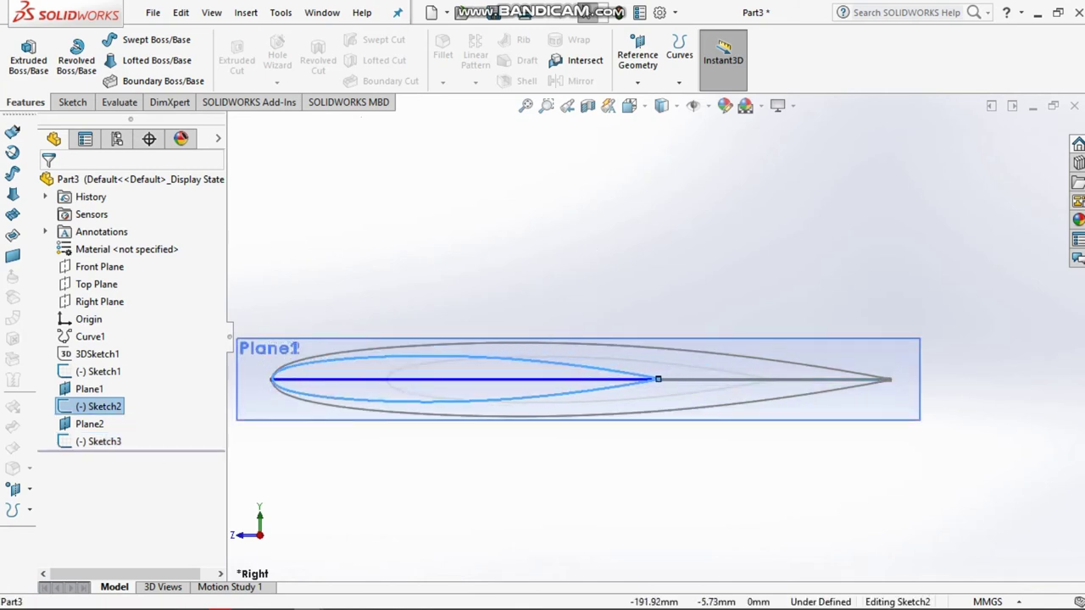
{"action": "key", "text": "ctrl+b"}
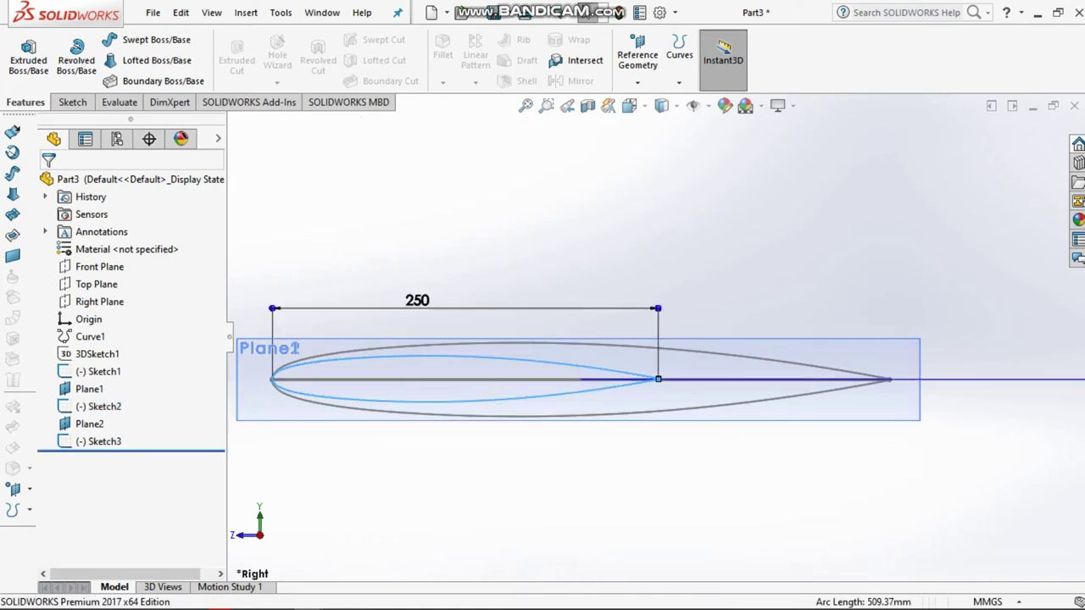
{"action": "key", "text": "Up"}
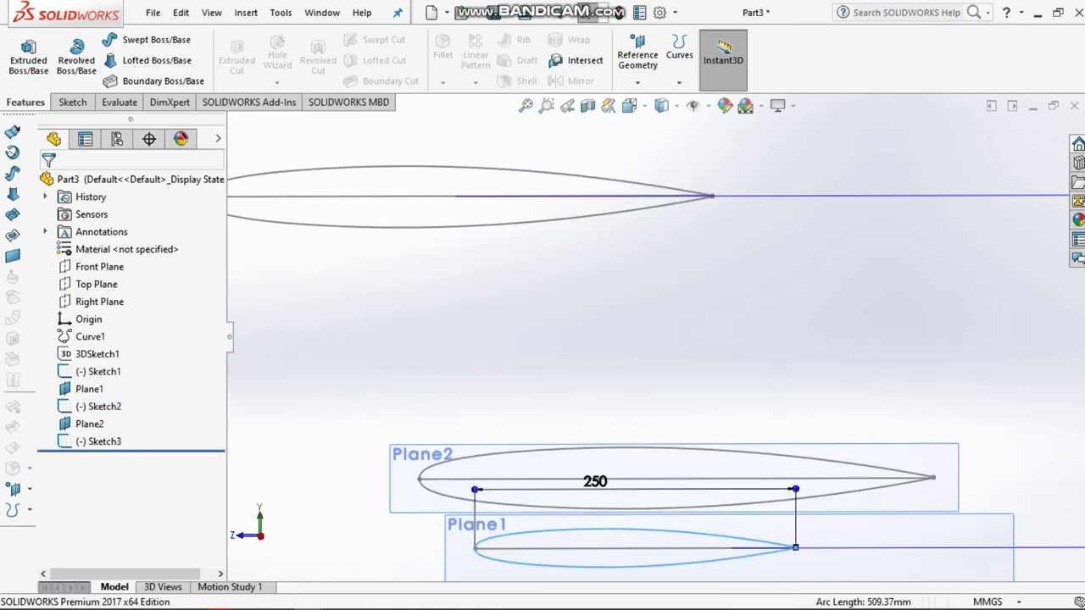
{"action": "key", "text": "z"}
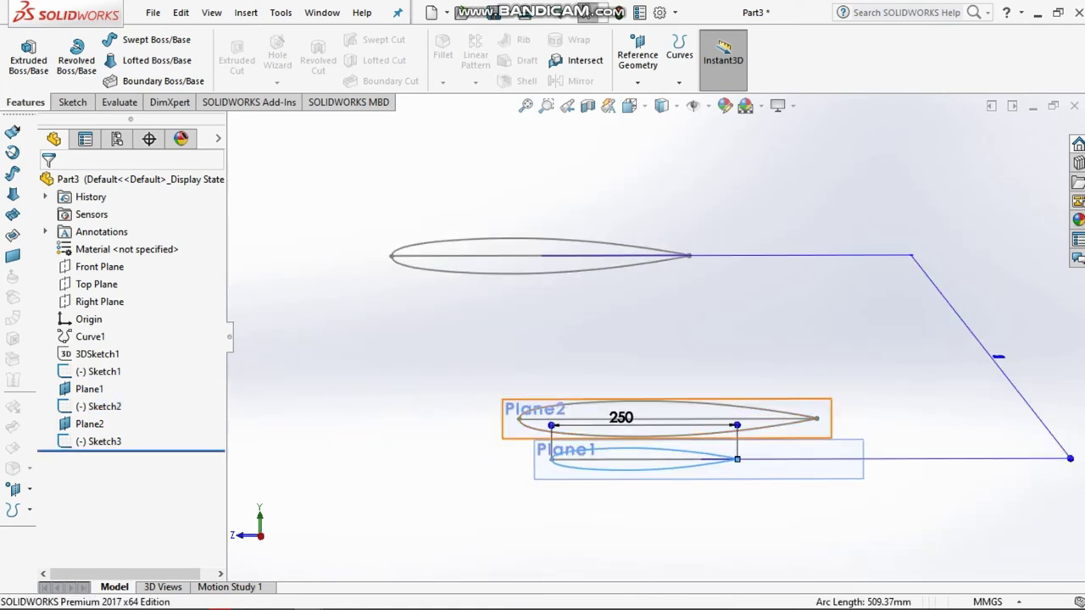
{"action": "left_click", "coordinate": [99, 441]}
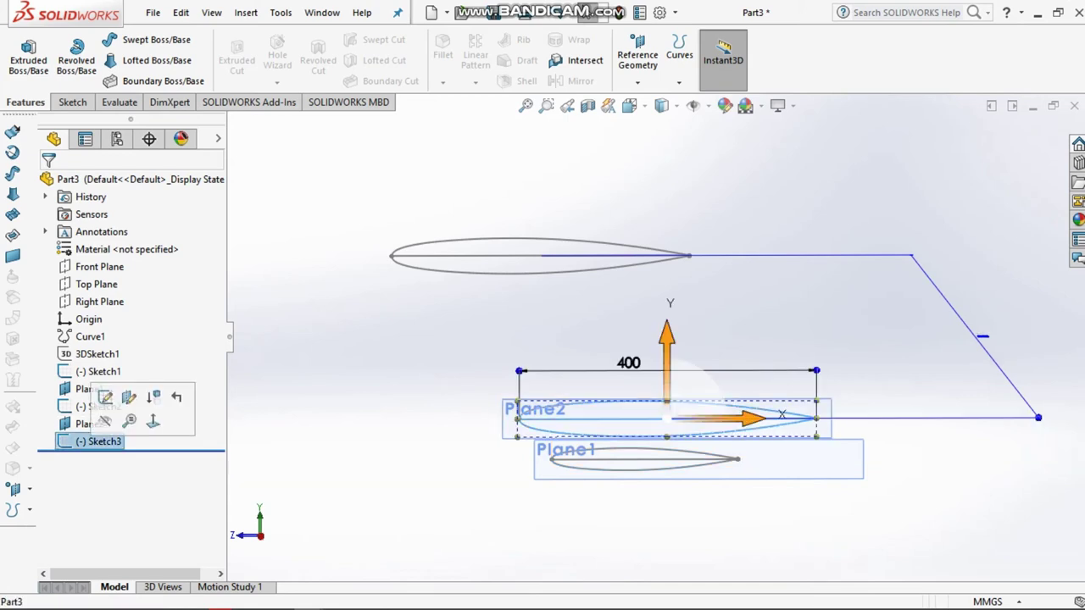
- Delete the 400 dimension and the chord line from Sketch3
{"action": "left_click", "coordinate": [105, 395]}
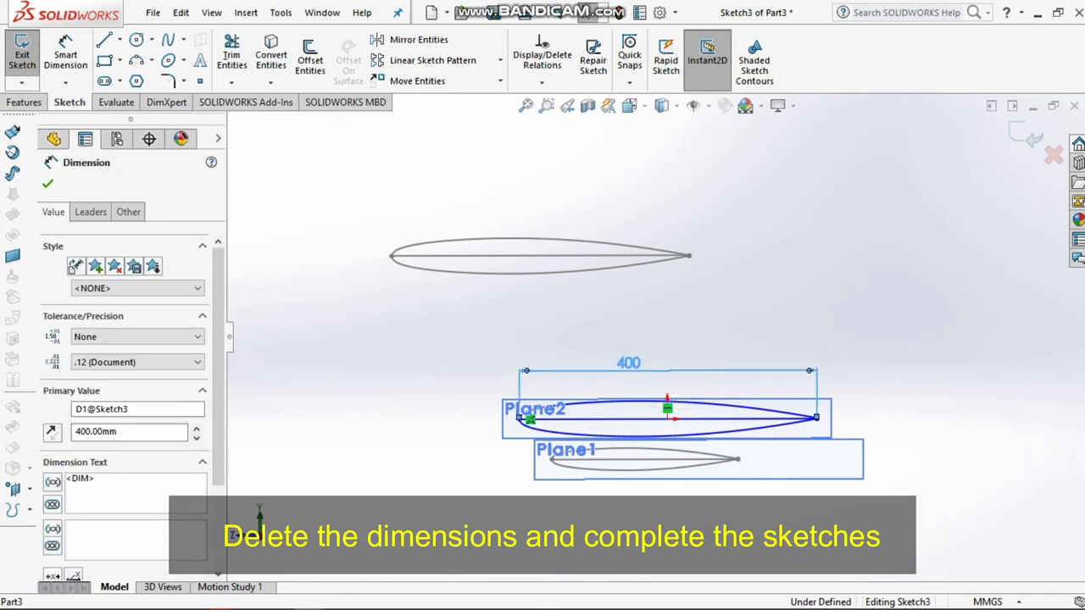
{"action": "right_click", "coordinate": [629, 363]}
{"action": "left_click", "coordinate": [671, 469]}
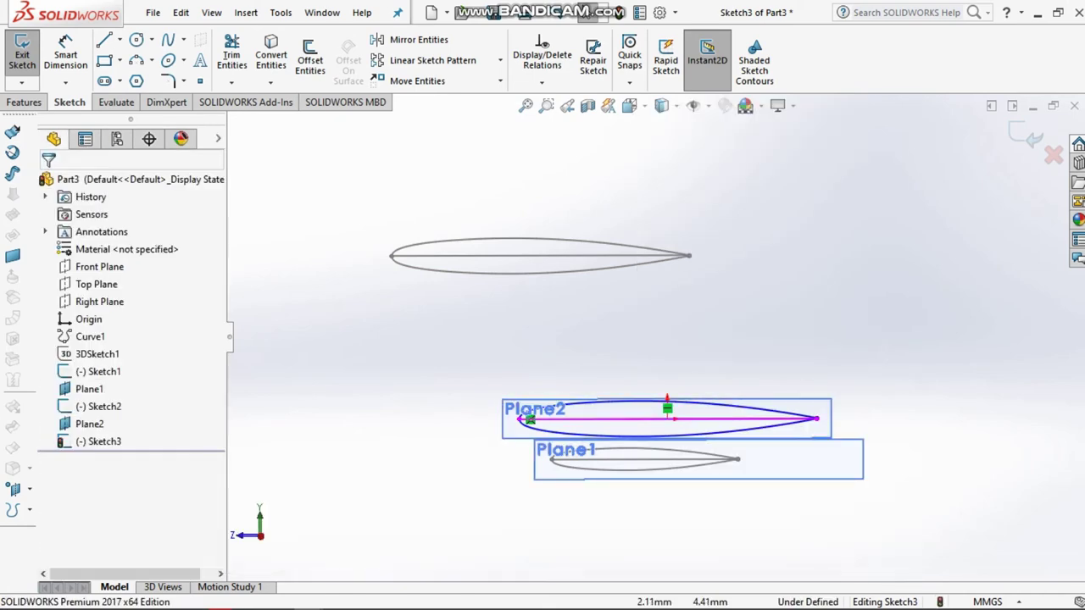
{"action": "left_click", "coordinate": [642, 418]}
{"action": "right_click", "coordinate": [641, 419]}
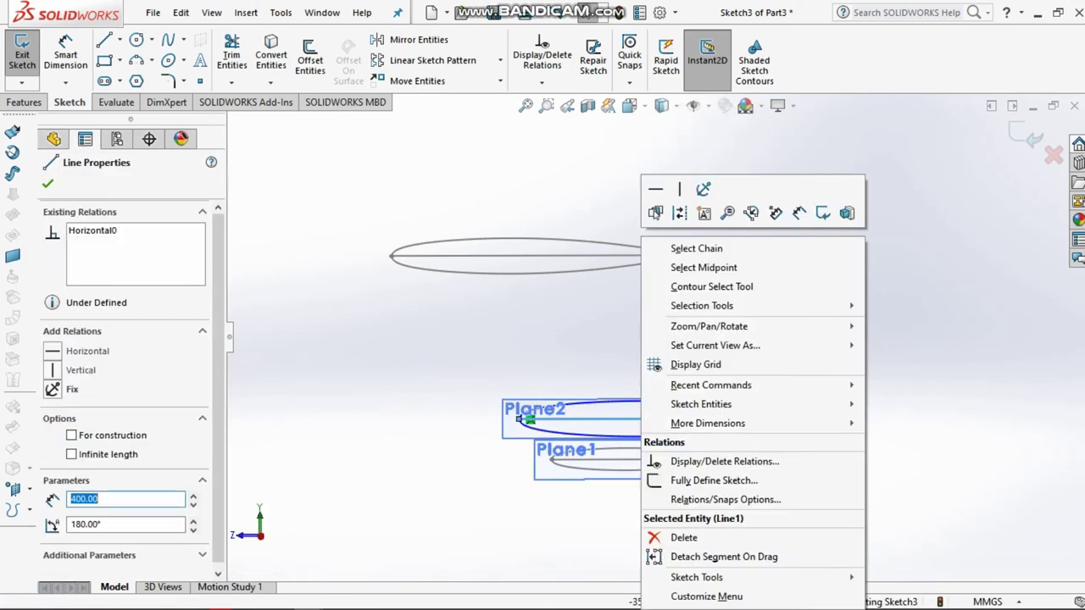
{"action": "left_click", "coordinate": [683, 537]}
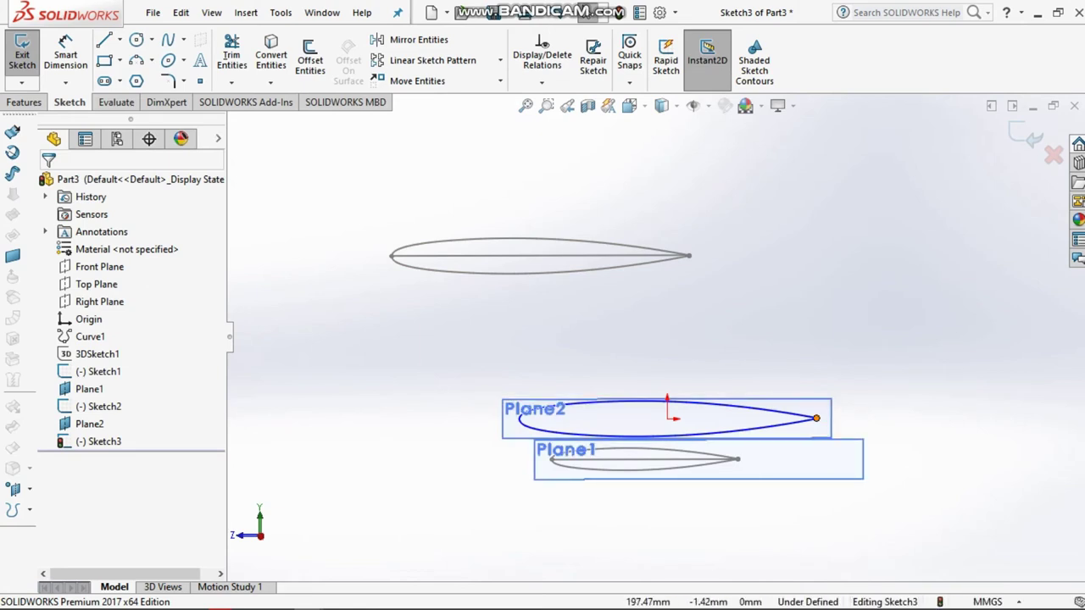
- Close the trailing-edge gap with a vertical 0.96 mm line and exit the sketch
{"action": "scroll", "coordinate": [757, 415], "scroll_direction": "down", "scroll_amount": 2}
{"action": "scroll", "coordinate": [757, 415], "scroll_direction": "down", "scroll_amount": 2}
{"action": "scroll", "coordinate": [756, 415], "scroll_direction": "down", "scroll_amount": 3}
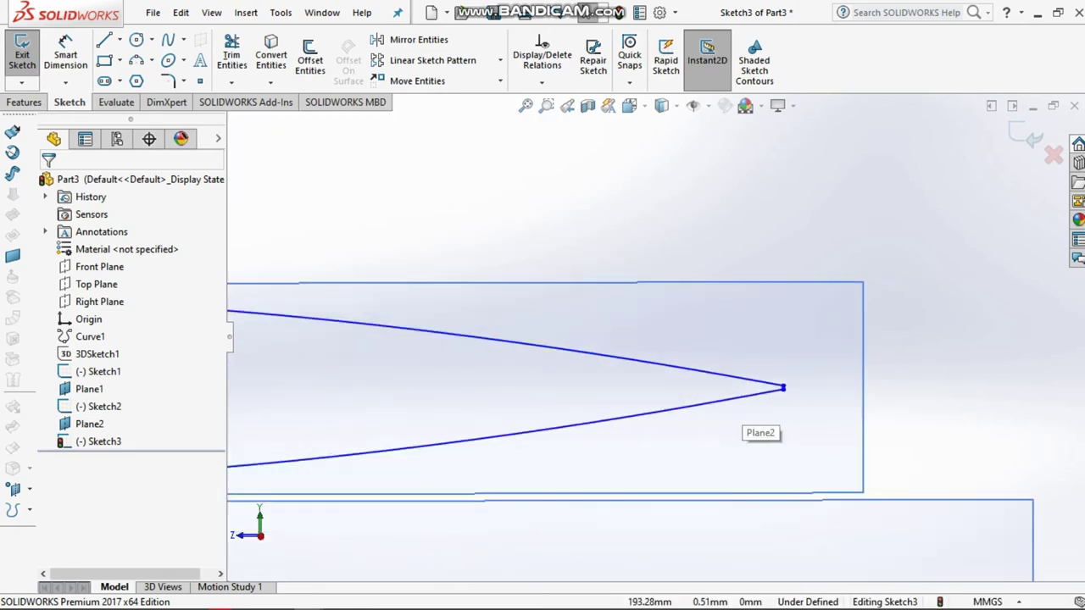
{"action": "scroll", "coordinate": [757, 416], "scroll_direction": "down", "scroll_amount": 2}
{"action": "scroll", "coordinate": [757, 415], "scroll_direction": "down", "scroll_amount": 2}
{"action": "scroll", "coordinate": [757, 415], "scroll_direction": "down", "scroll_amount": 2}
{"action": "scroll", "coordinate": [756, 415], "scroll_direction": "down", "scroll_amount": 1}
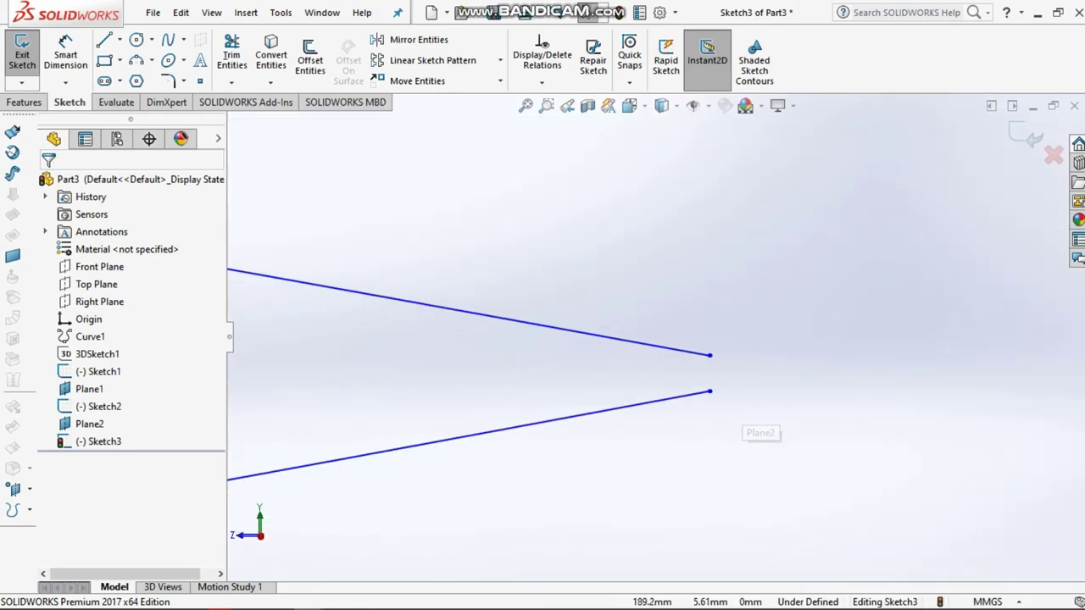
{"action": "left_click", "coordinate": [120, 40]}
{"action": "left_click", "coordinate": [152, 58]}
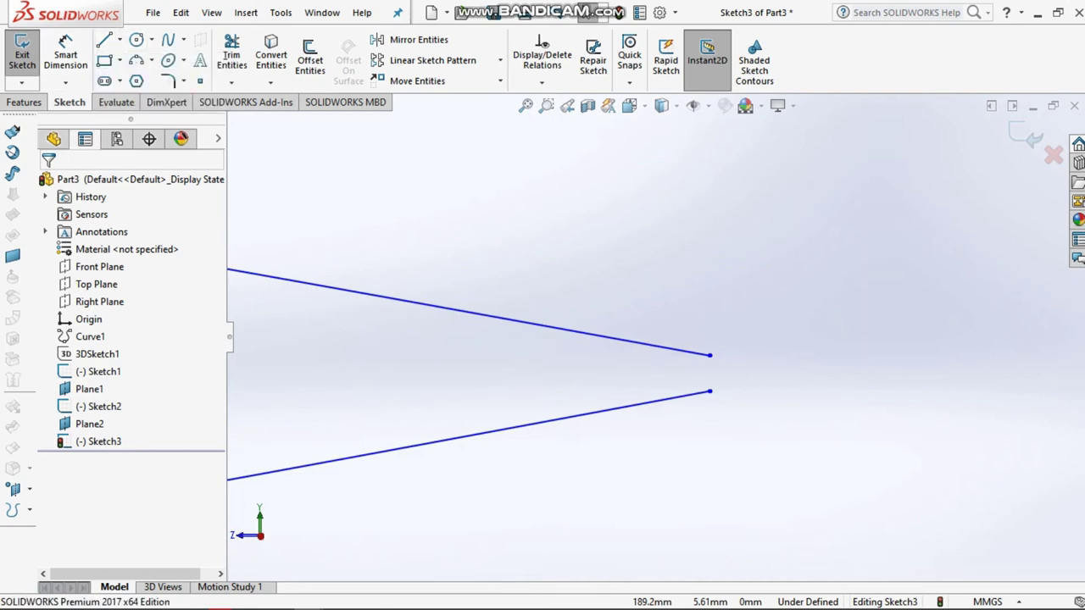
{"action": "left_click", "coordinate": [709, 355]}
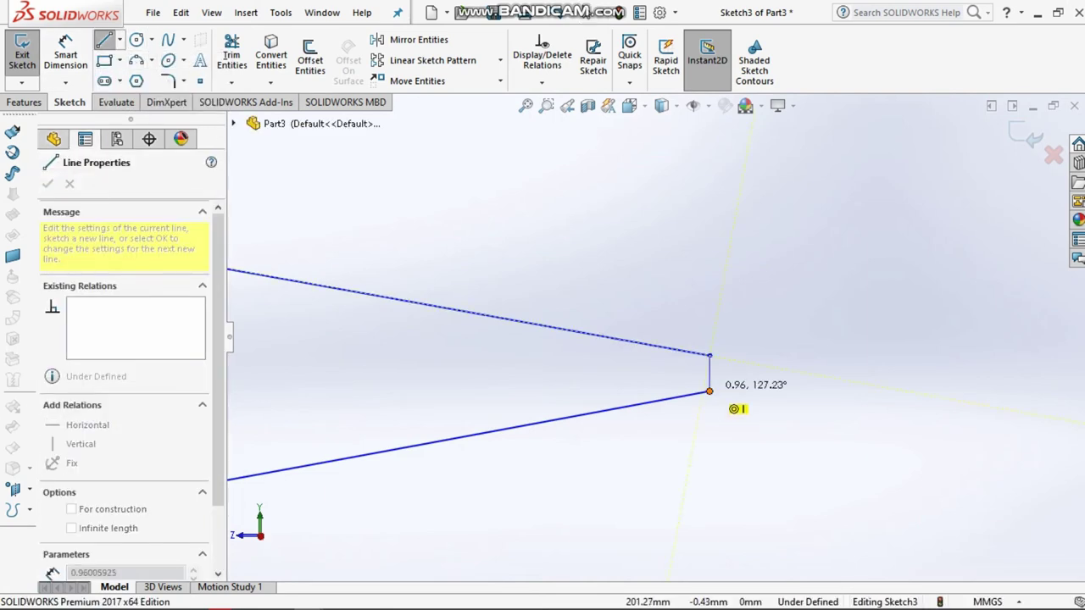
{"action": "left_click", "coordinate": [709, 391]}
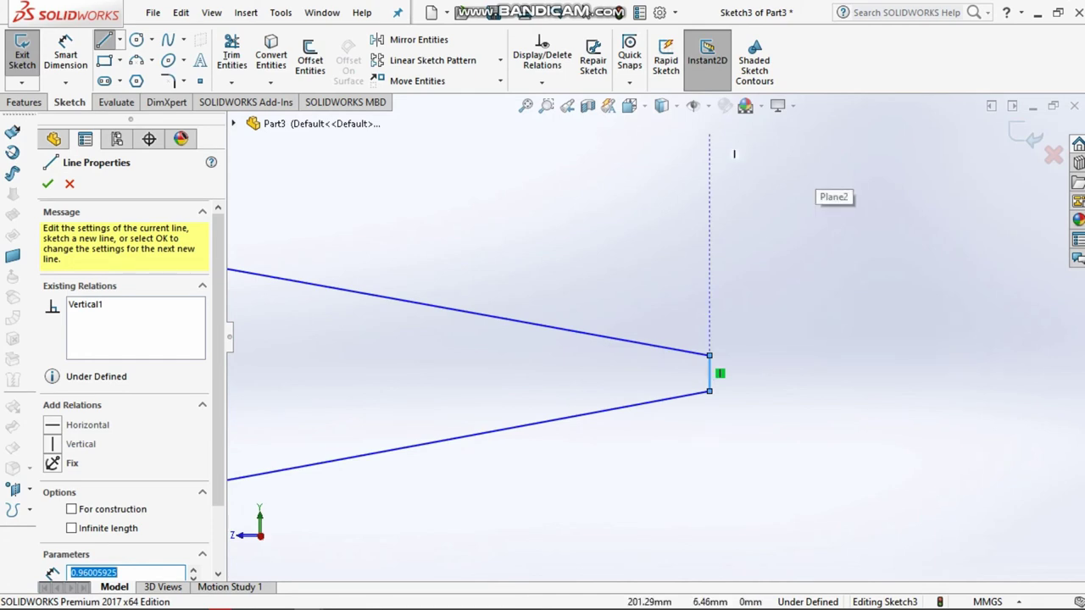
{"action": "key", "text": "Escape"}
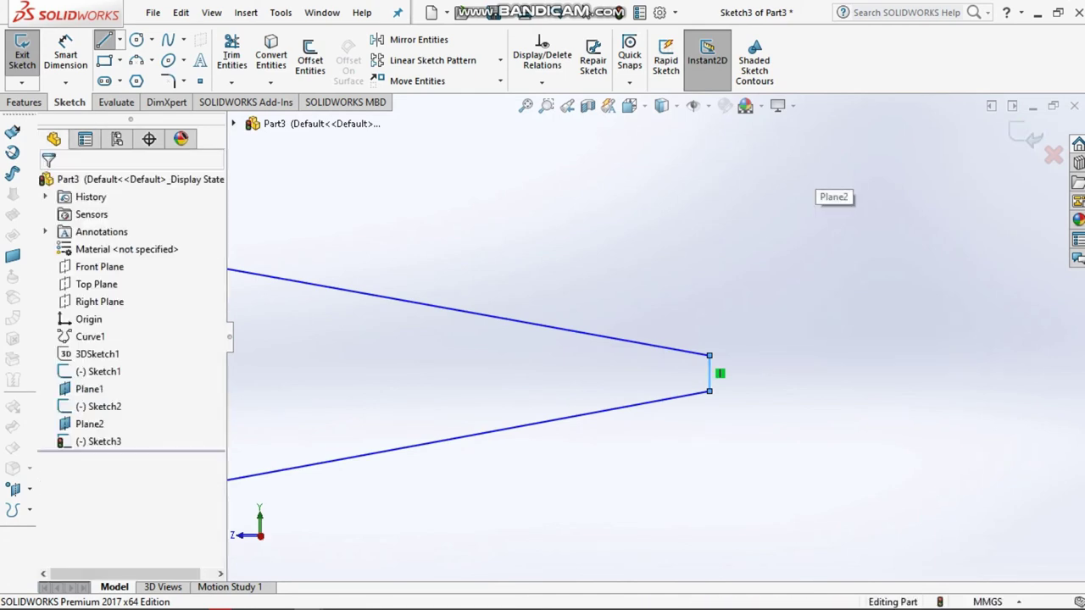
{"action": "key", "text": "ctrl+b"}
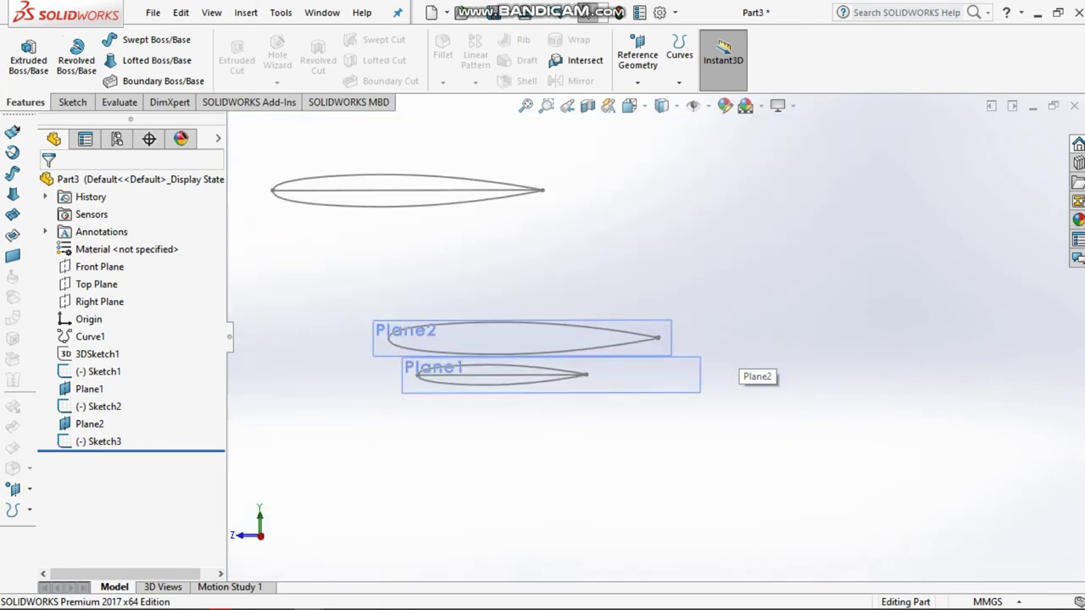
- Edit Sketch2 on Plane1 and delete its 250 dimension and chord line
{"action": "left_click", "coordinate": [99, 406]}
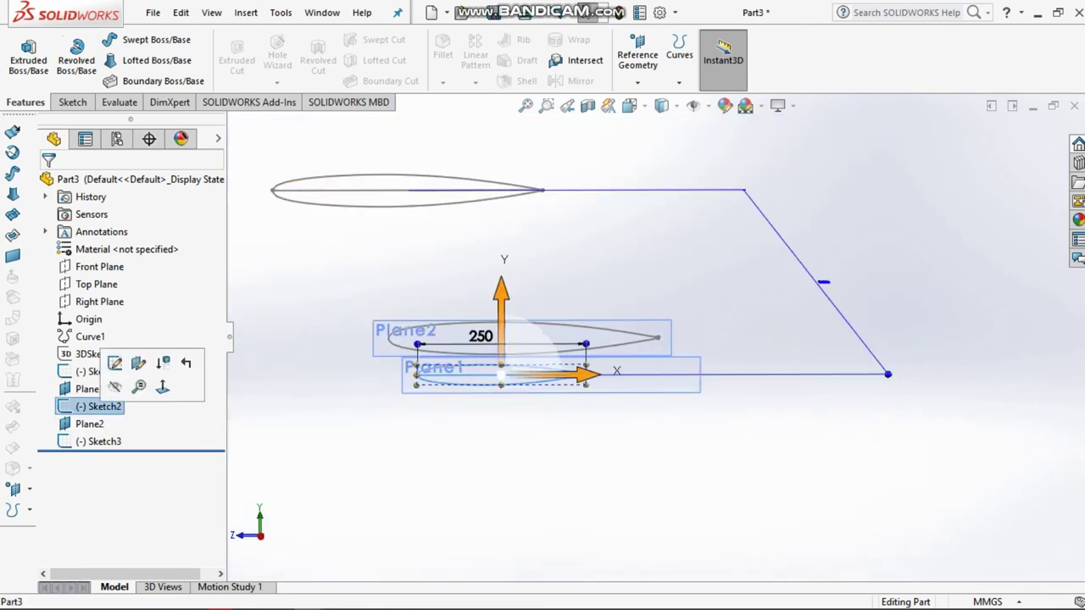
{"action": "left_click", "coordinate": [115, 363]}
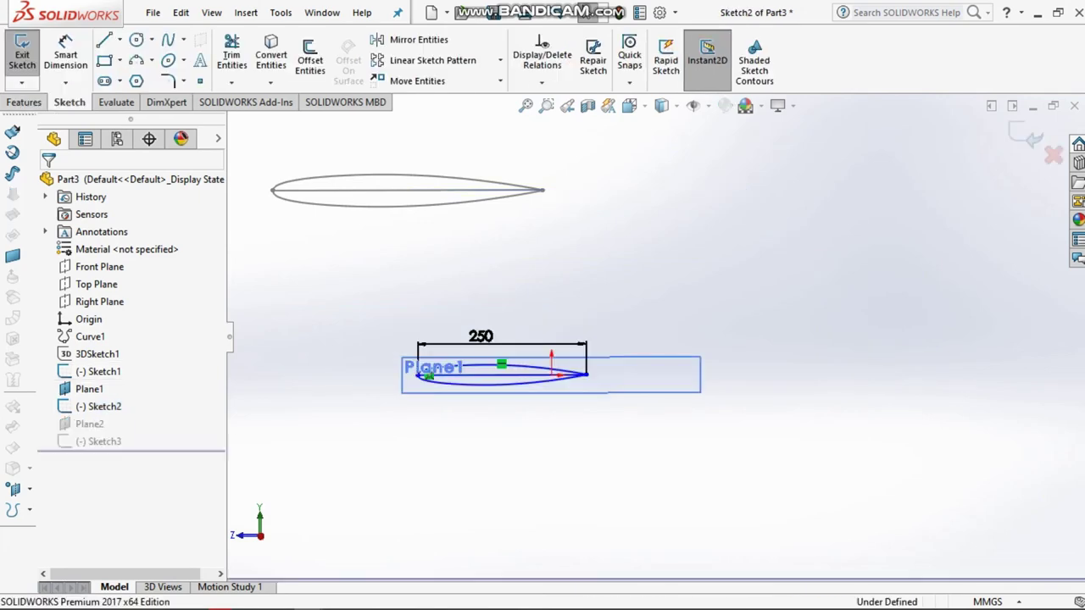
{"action": "left_click", "coordinate": [481, 337]}
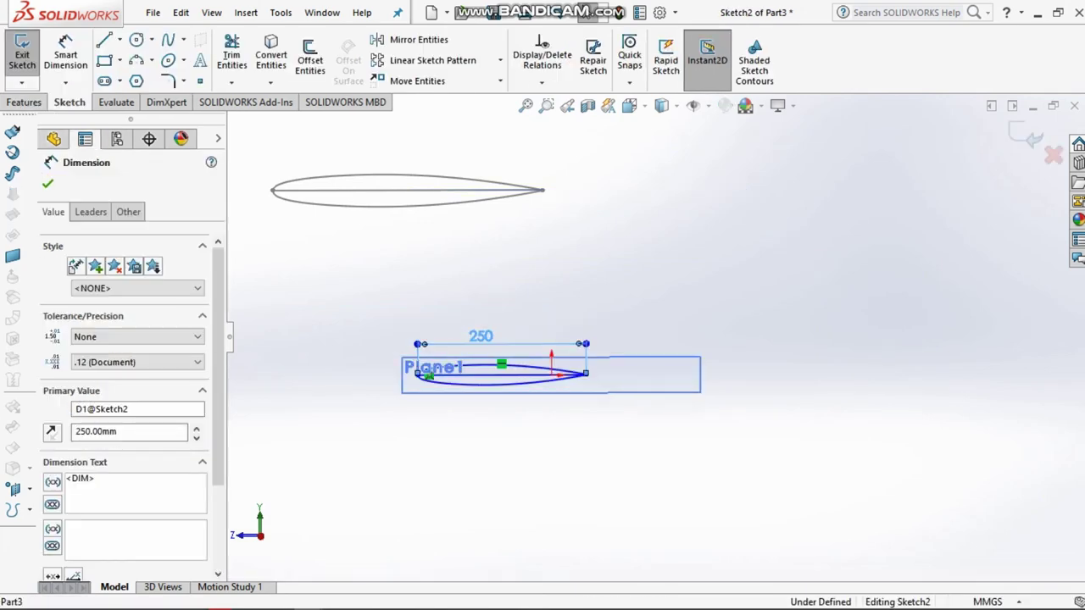
{"action": "right_click", "coordinate": [480, 336]}
{"action": "left_click", "coordinate": [515, 334]}
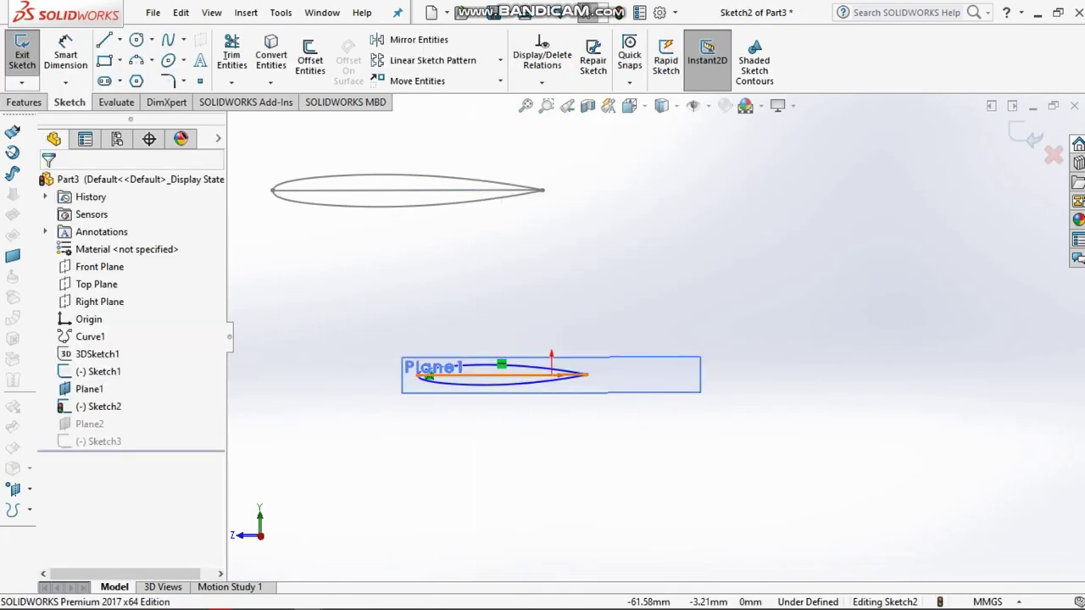
{"action": "left_click", "coordinate": [501, 374]}
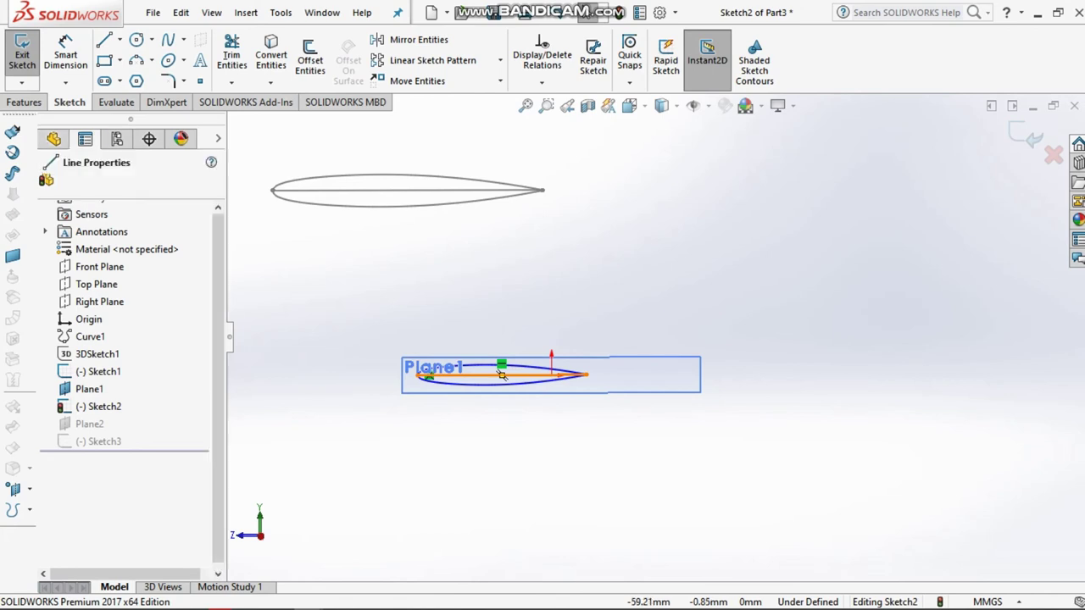
{"action": "right_click", "coordinate": [501, 373]}
{"action": "left_click", "coordinate": [555, 537]}
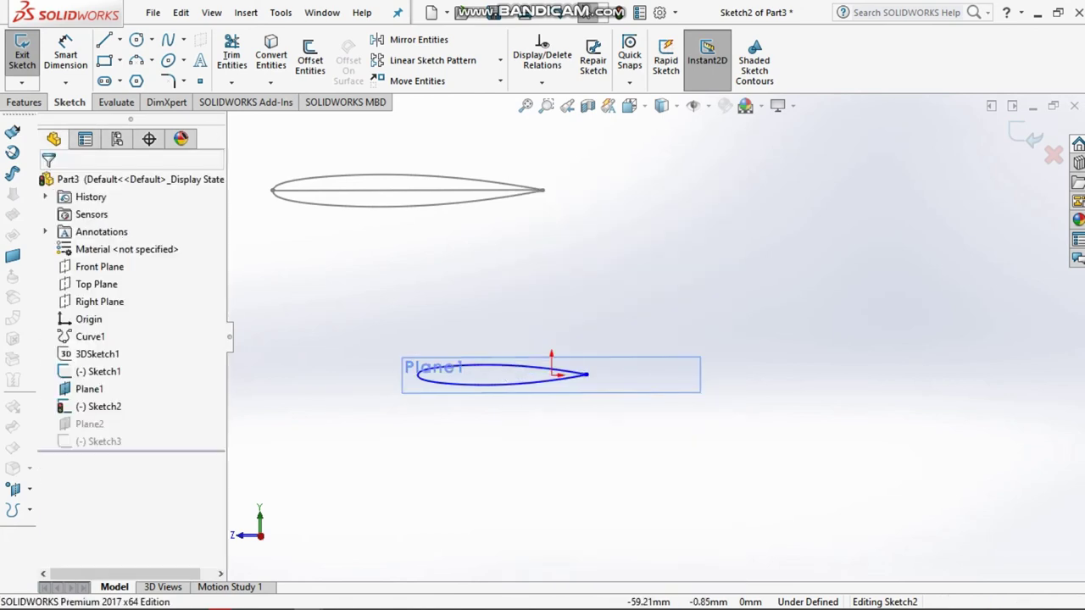
- Close Sketch2's trailing-edge gap with a vertical line of about 0.60 mm and exit the sketch
{"action": "scroll", "coordinate": [568, 383], "scroll_direction": "down", "scroll_amount": 3}
{"action": "scroll", "coordinate": [567, 383], "scroll_direction": "down", "scroll_amount": 3}
{"action": "scroll", "coordinate": [605, 362], "scroll_direction": "down", "scroll_amount": 2}
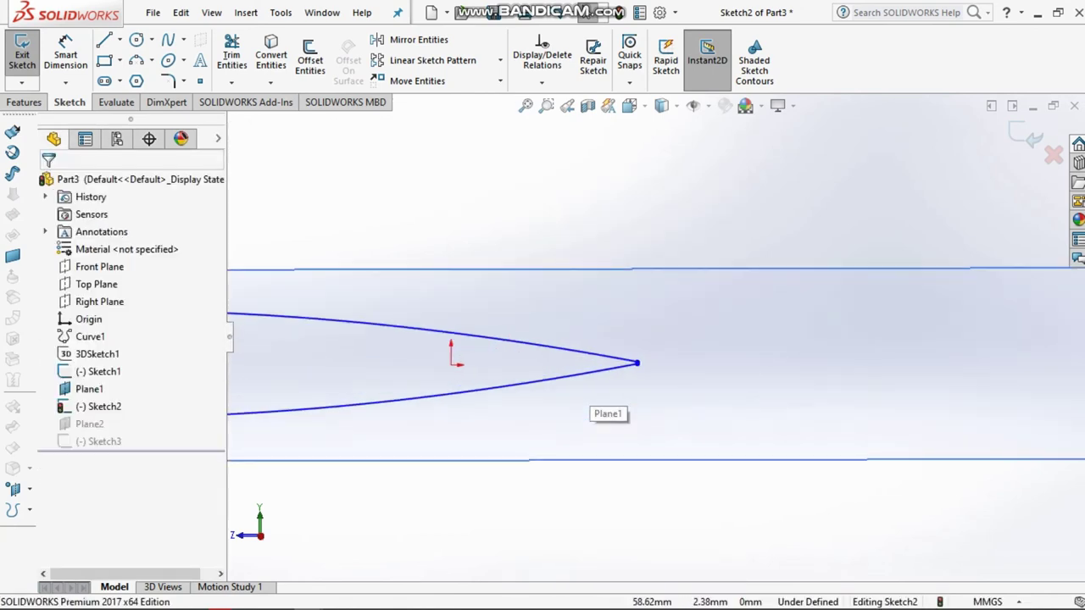
{"action": "scroll", "coordinate": [606, 362], "scroll_direction": "down", "scroll_amount": 2}
{"action": "scroll", "coordinate": [606, 362], "scroll_direction": "down", "scroll_amount": 1}
{"action": "scroll", "coordinate": [606, 362], "scroll_direction": "down", "scroll_amount": 2}
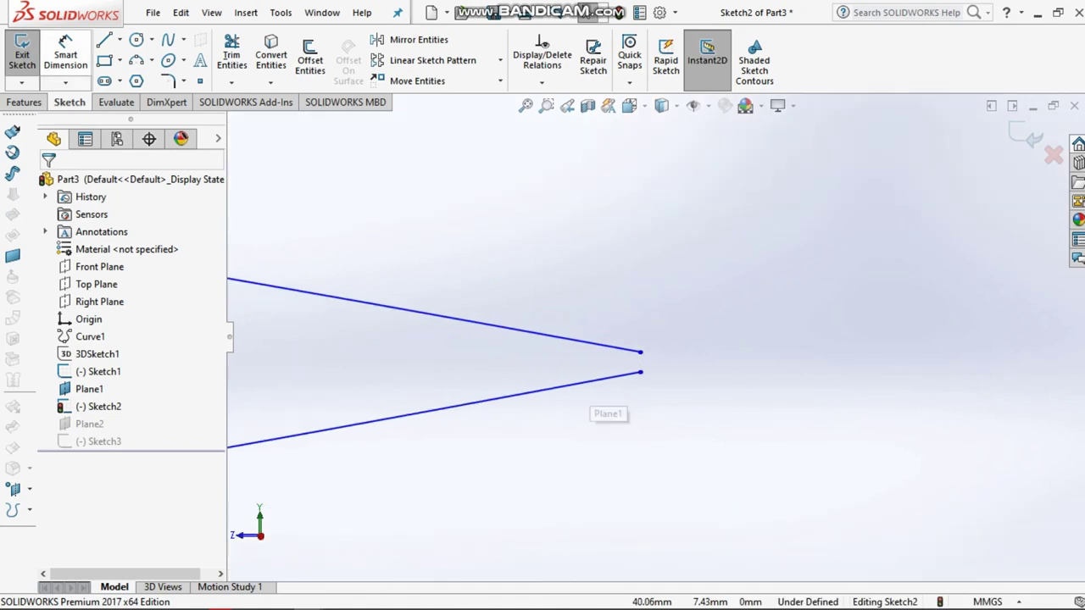
{"action": "scroll", "coordinate": [606, 288], "scroll_direction": "down", "scroll_amount": 2}
{"action": "scroll", "coordinate": [606, 288], "scroll_direction": "down", "scroll_amount": 2}
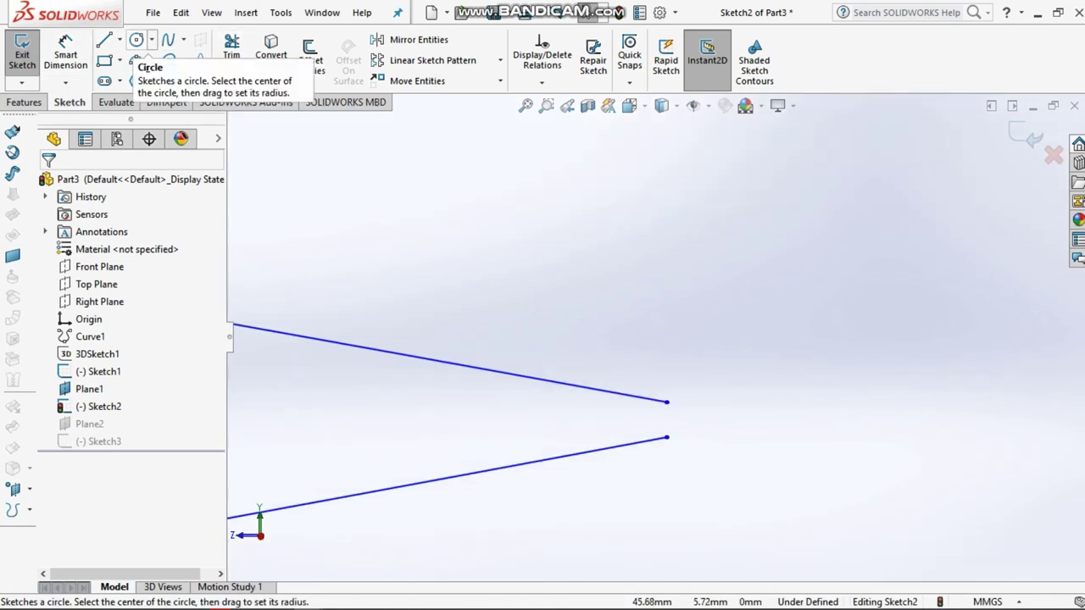
{"action": "left_click", "coordinate": [118, 40]}
{"action": "left_click", "coordinate": [127, 56]}
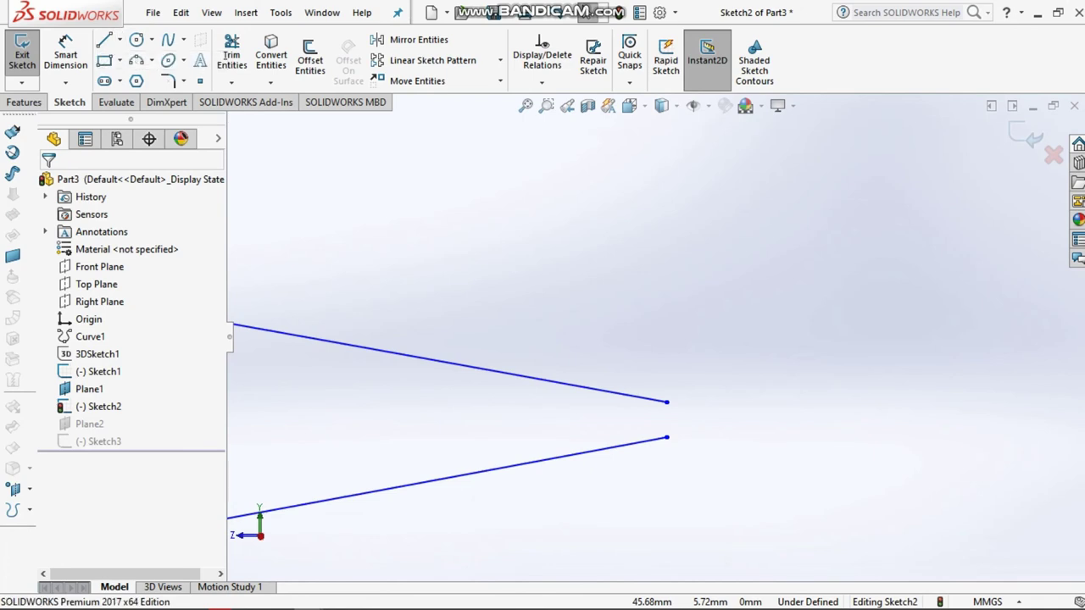
{"action": "left_click", "coordinate": [666, 401]}
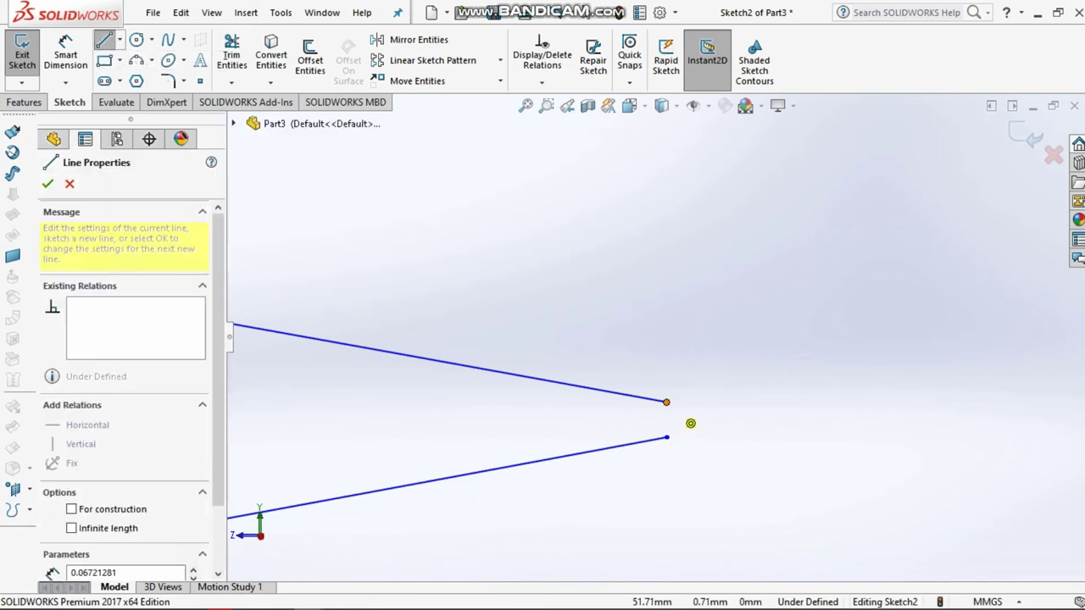
{"action": "left_click", "coordinate": [666, 437]}
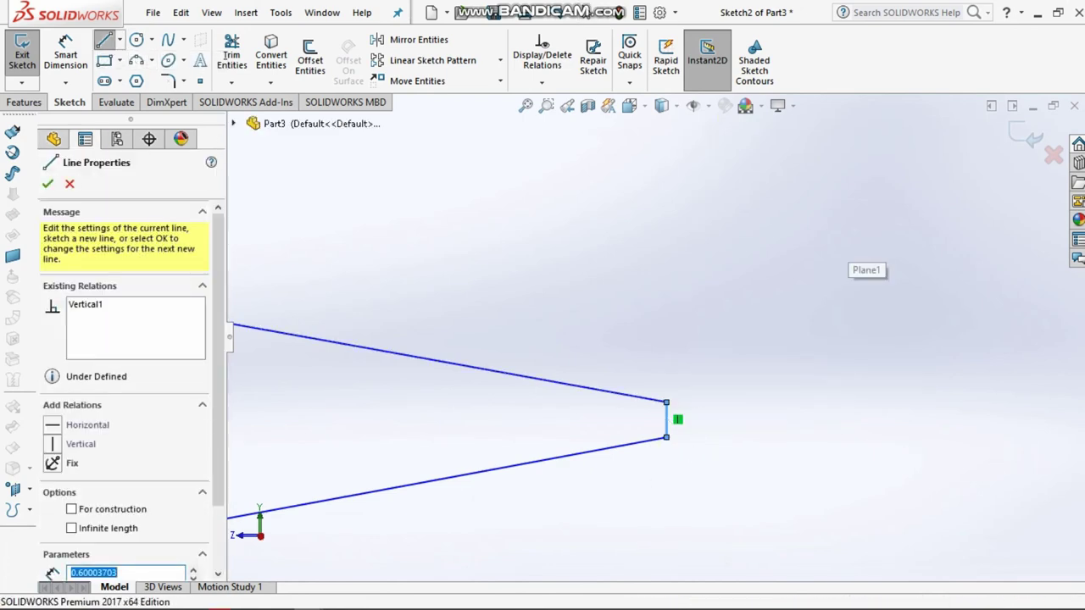
{"action": "key", "text": "Escape"}
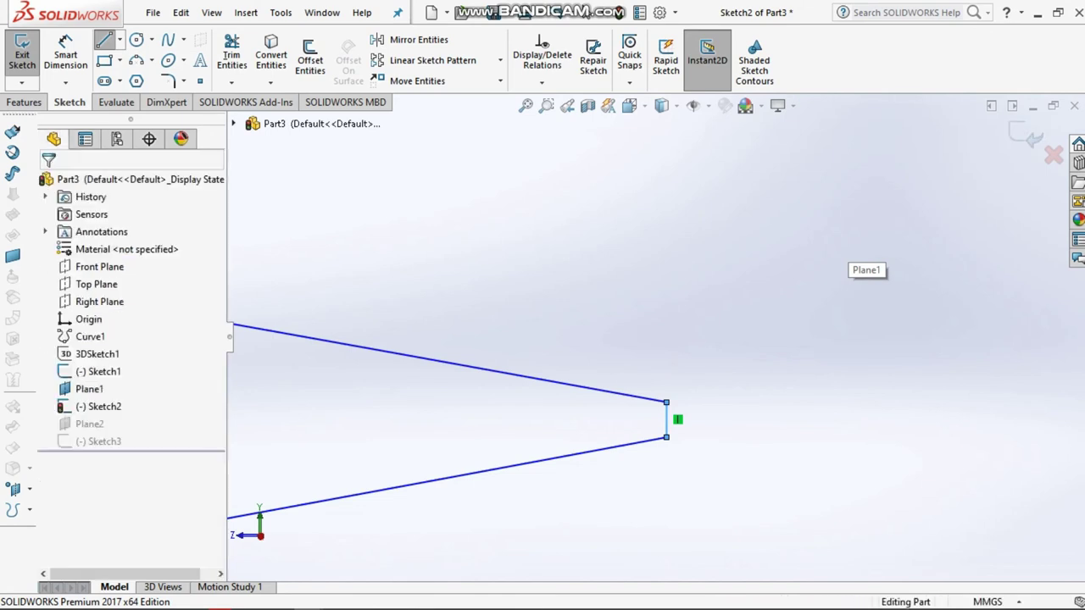
- Edit Sketch1, the root airfoil, and delete its 400 chord dimension and chord line
{"action": "left_click", "coordinate": [98, 371]}
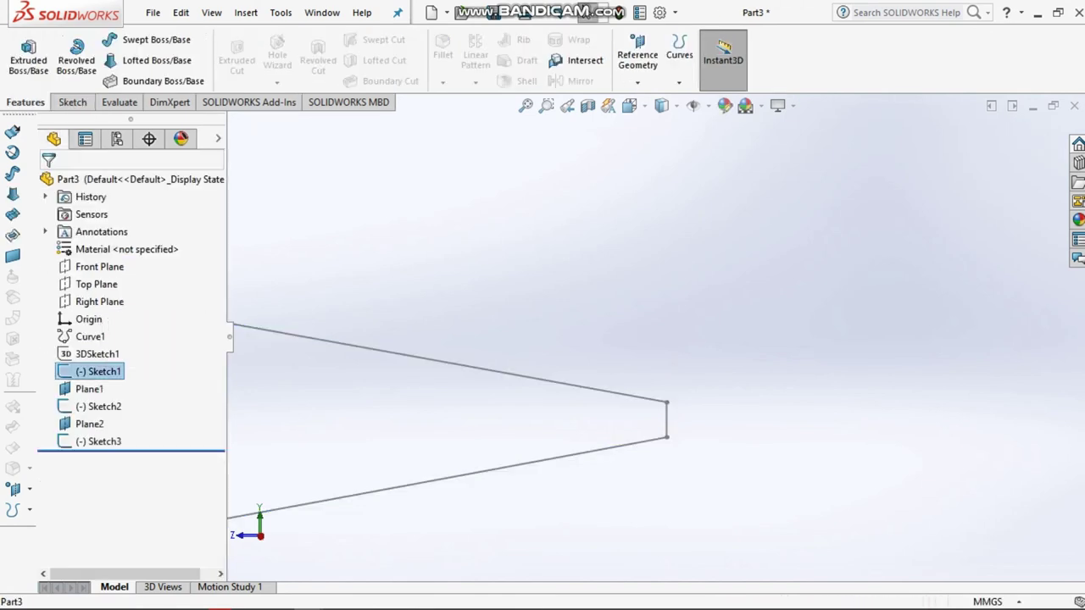
{"action": "left_click", "coordinate": [525, 105]}
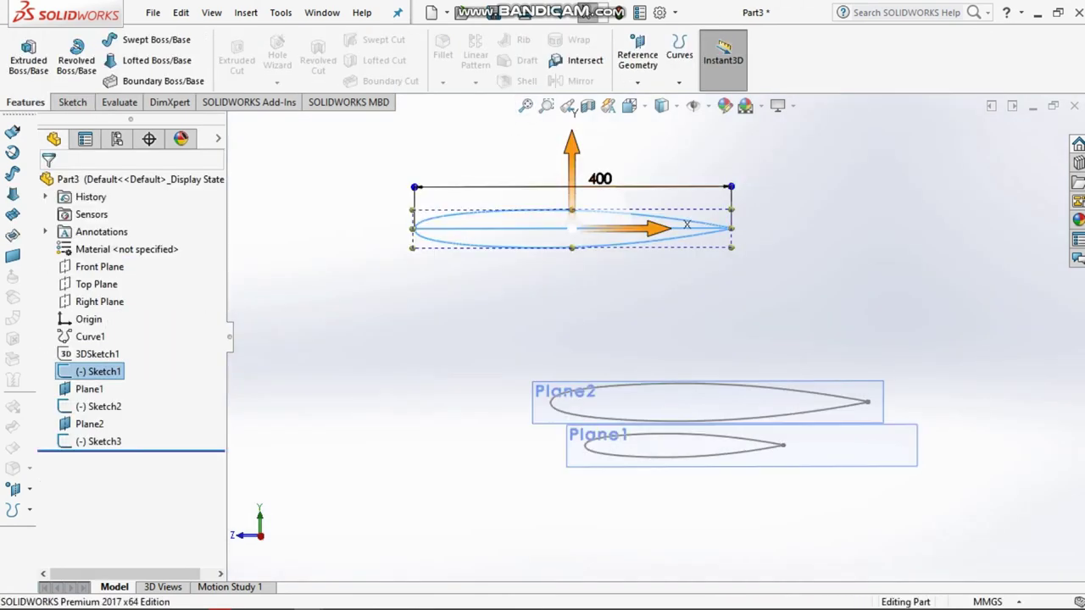
{"action": "right_click", "coordinate": [119, 371]}
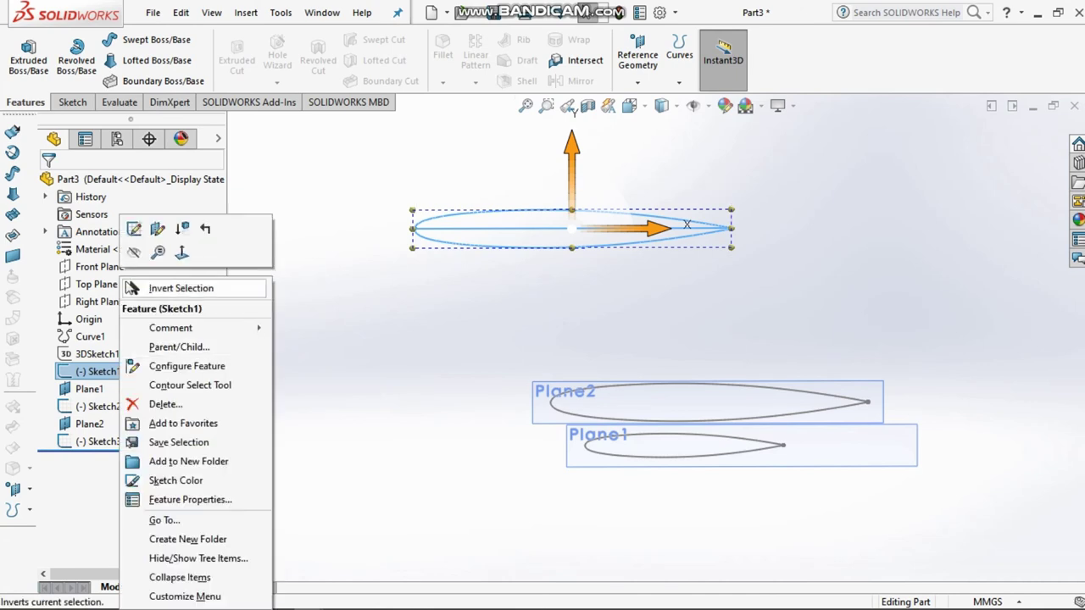
{"action": "left_click", "coordinate": [133, 227]}
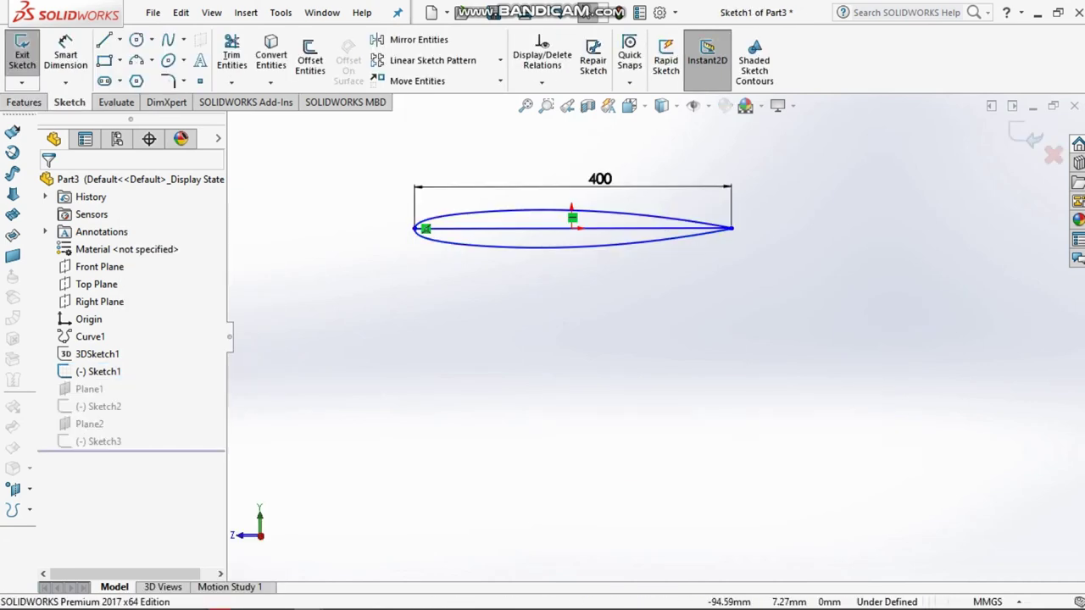
{"action": "left_click", "coordinate": [600, 181]}
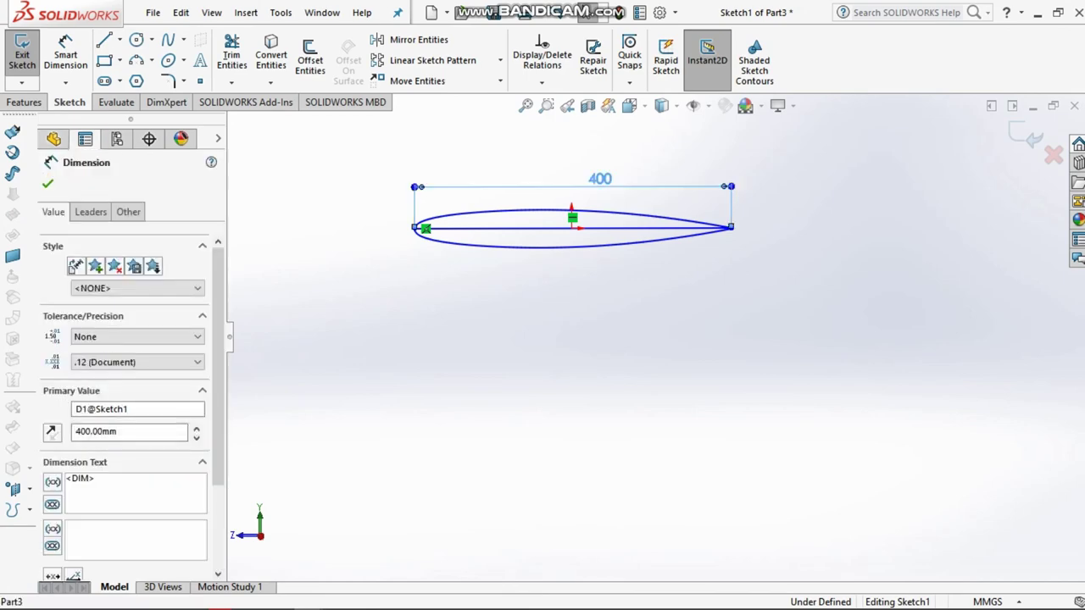
{"action": "right_click", "coordinate": [609, 181]}
{"action": "left_click", "coordinate": [656, 404]}
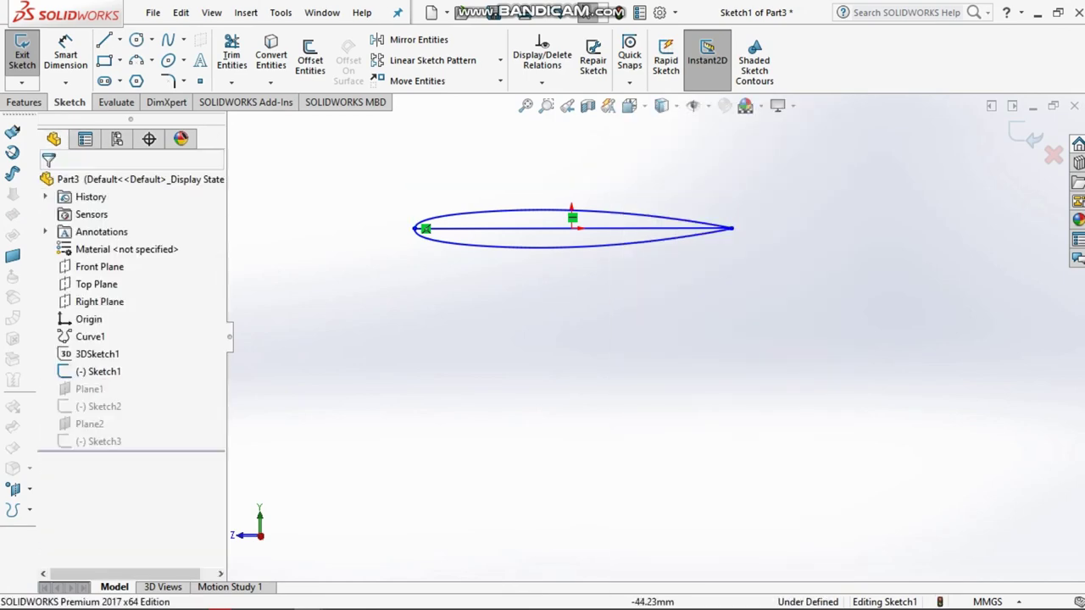
{"action": "left_click", "coordinate": [539, 228]}
{"action": "right_click", "coordinate": [539, 228]}
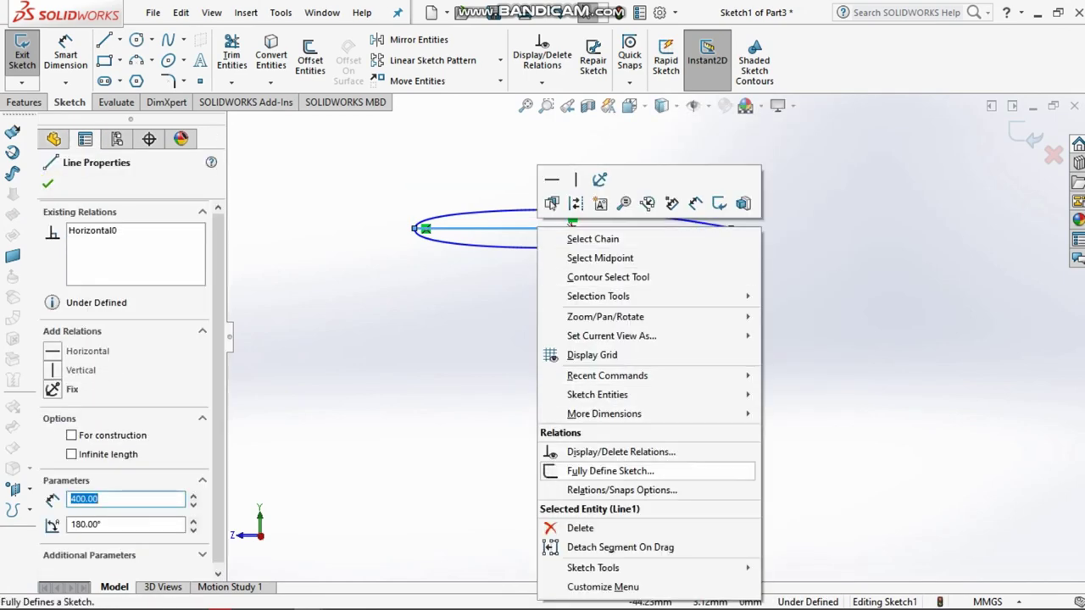
{"action": "left_click", "coordinate": [579, 528]}
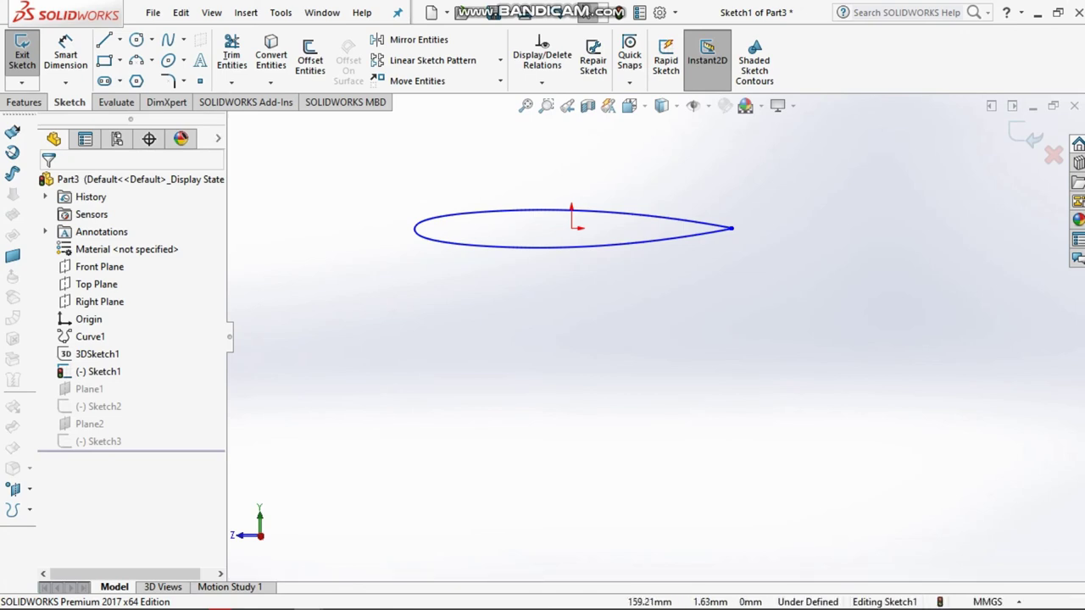
- Close Sketch1's trailing edge with a short vertical line between its endpoints and exit the sketch
{"action": "scroll", "coordinate": [730, 233], "scroll_direction": "down", "scroll_amount": 2}
{"action": "scroll", "coordinate": [716, 250], "scroll_direction": "down", "scroll_amount": 3}
{"action": "scroll", "coordinate": [699, 288], "scroll_direction": "down", "scroll_amount": 3}
{"action": "scroll", "coordinate": [695, 307], "scroll_direction": "down", "scroll_amount": 1}
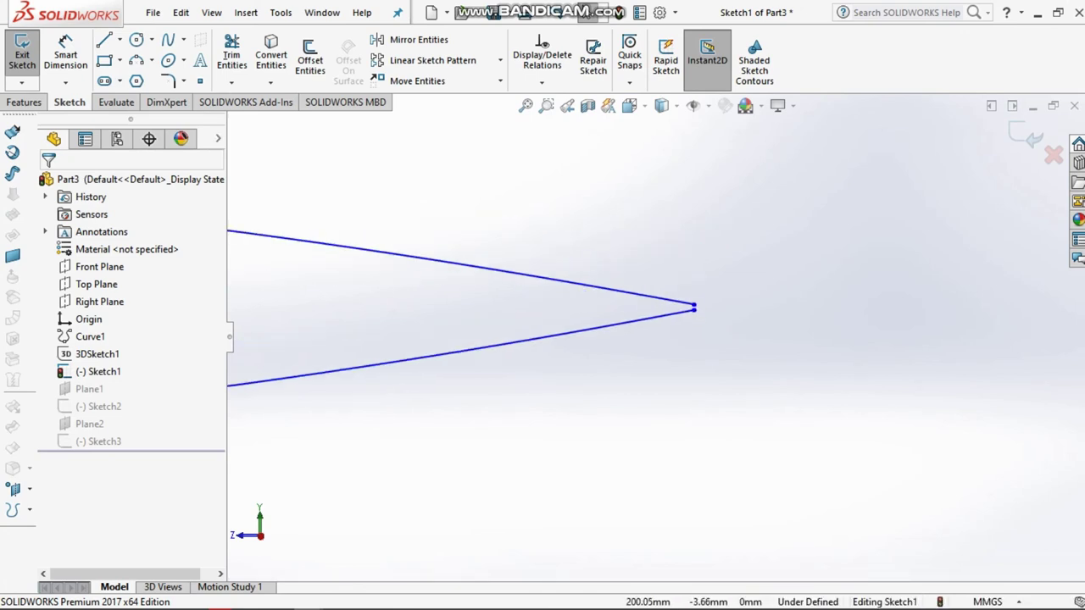
{"action": "scroll", "coordinate": [695, 307], "scroll_direction": "down", "scroll_amount": 1}
{"action": "scroll", "coordinate": [695, 308], "scroll_direction": "down", "scroll_amount": 1}
{"action": "scroll", "coordinate": [695, 308], "scroll_direction": "down", "scroll_amount": 1}
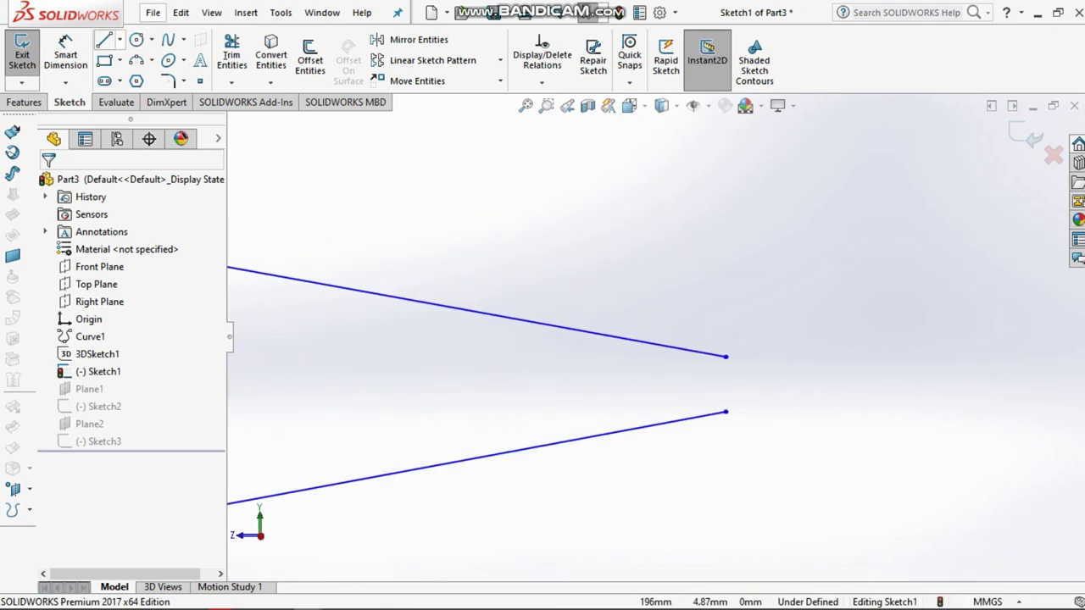
{"action": "left_click", "coordinate": [120, 40]}
{"action": "left_click", "coordinate": [126, 58]}
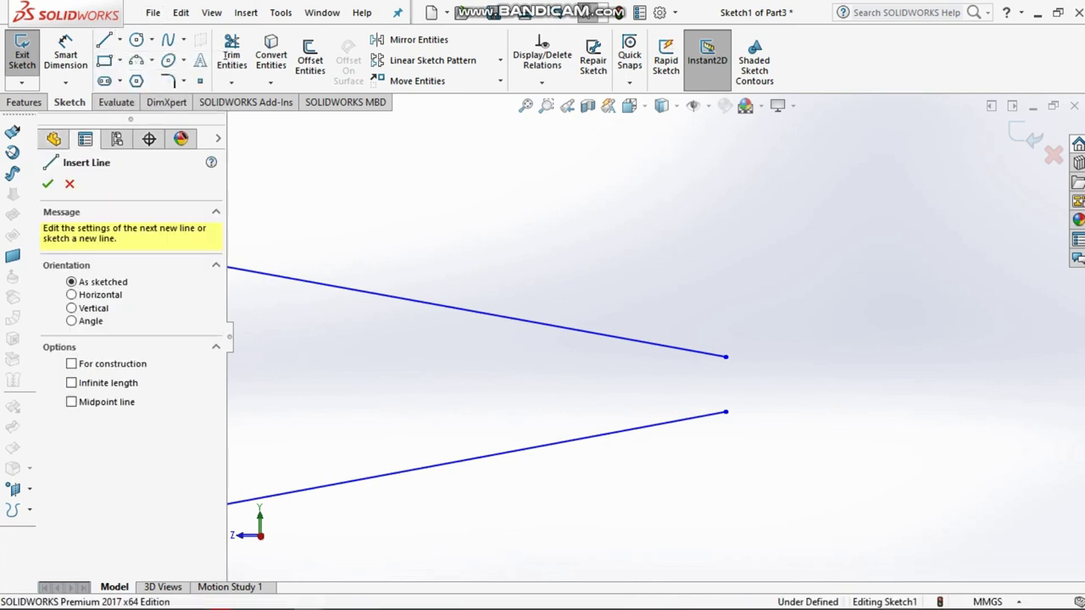
{"action": "left_click", "coordinate": [746, 378]}
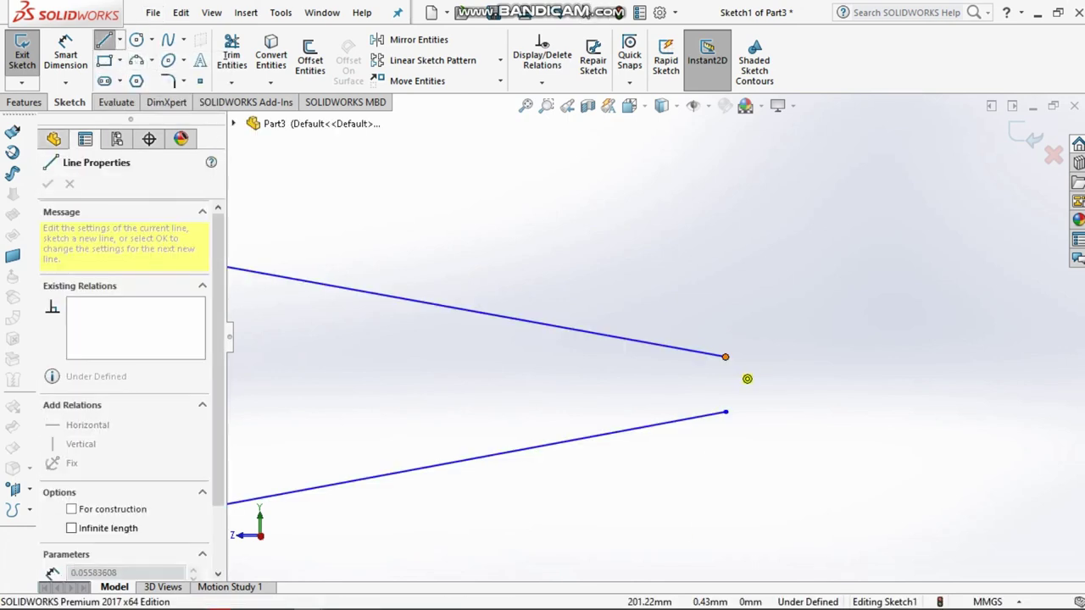
{"action": "double_click", "coordinate": [724, 412]}
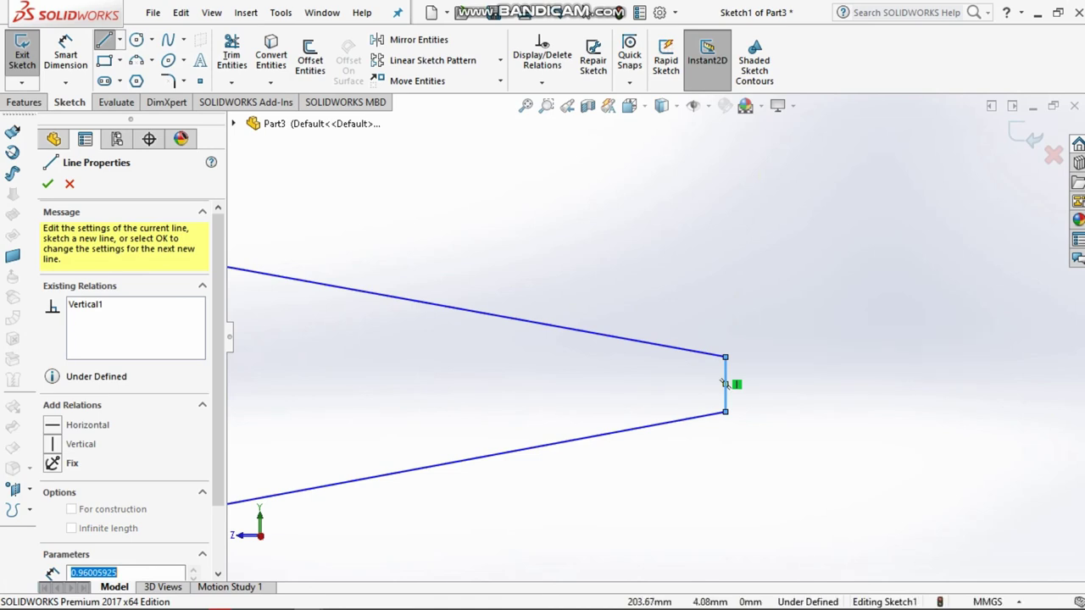
{"action": "key", "text": "Escape"}
{"action": "key", "text": "Escape"}
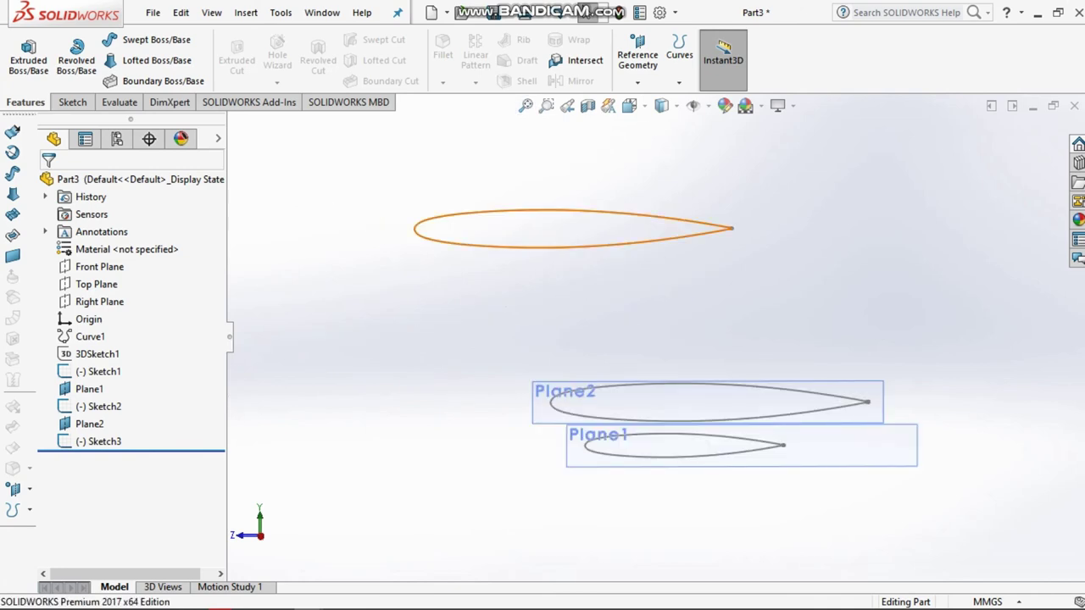
- Loft a solid between the Sketch1 and Sketch3 airfoil profiles to create Loft1
{"action": "middle_click_drag", "start_coordinate": [703, 407], "coordinate": [644, 398]}
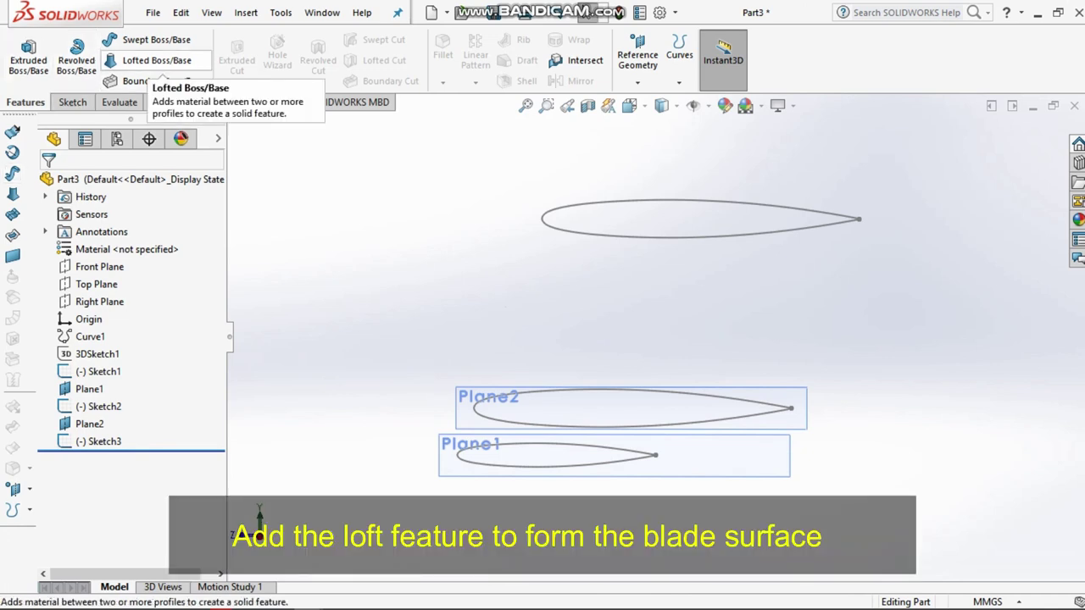
{"action": "left_click", "coordinate": [145, 60]}
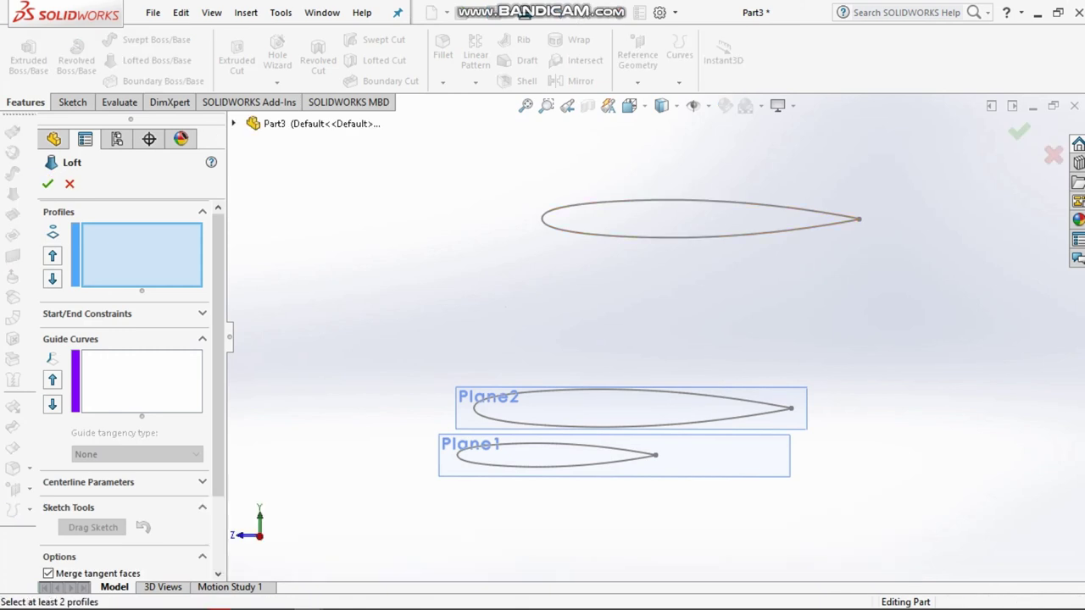
{"action": "left_click", "coordinate": [857, 219]}
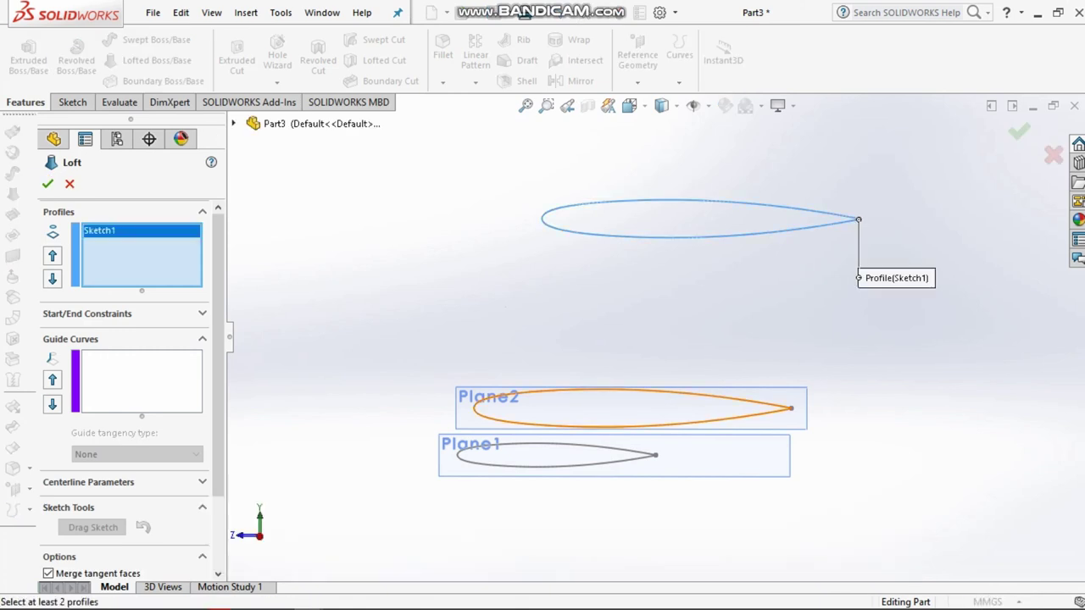
{"action": "left_click", "coordinate": [788, 409]}
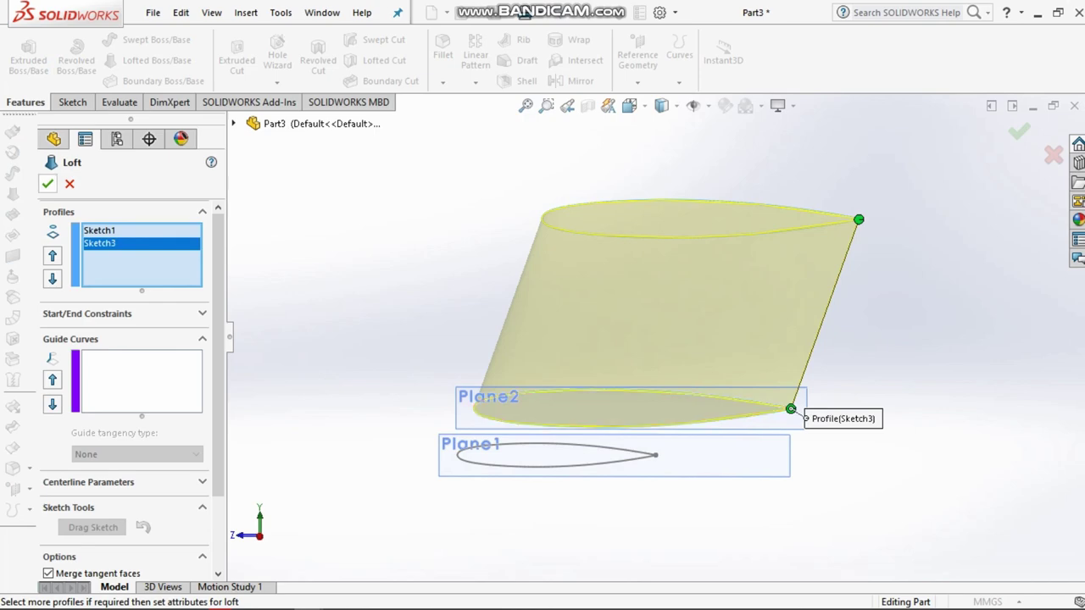
{"action": "left_click", "coordinate": [48, 183]}
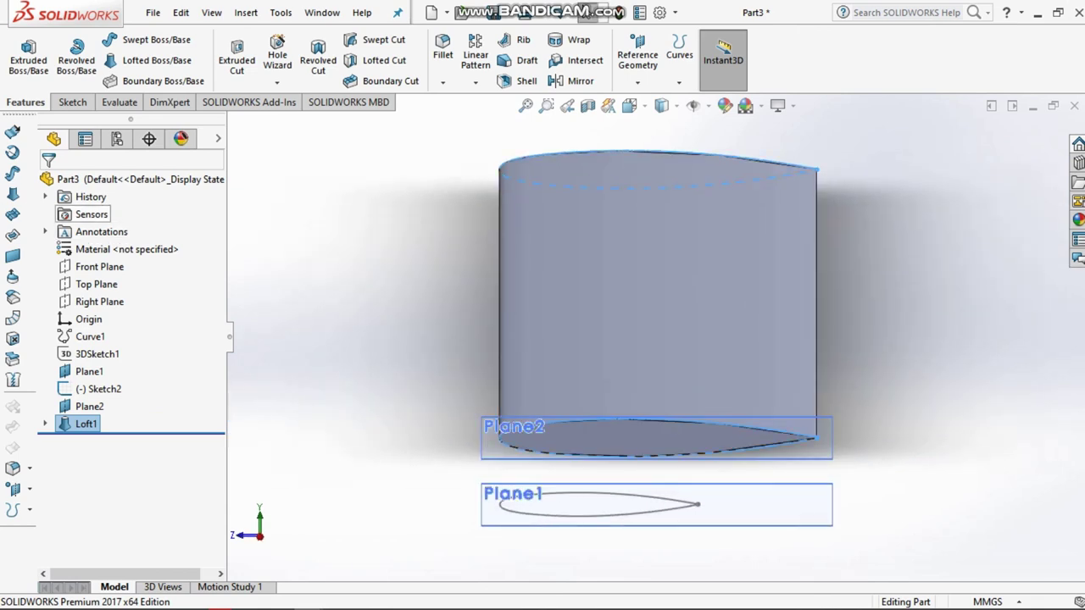
- Loft from Loft1's Plane2 end face to the Sketch2 airfoil on Plane1, creating Loft2
{"action": "left_click", "coordinate": [157, 60]}
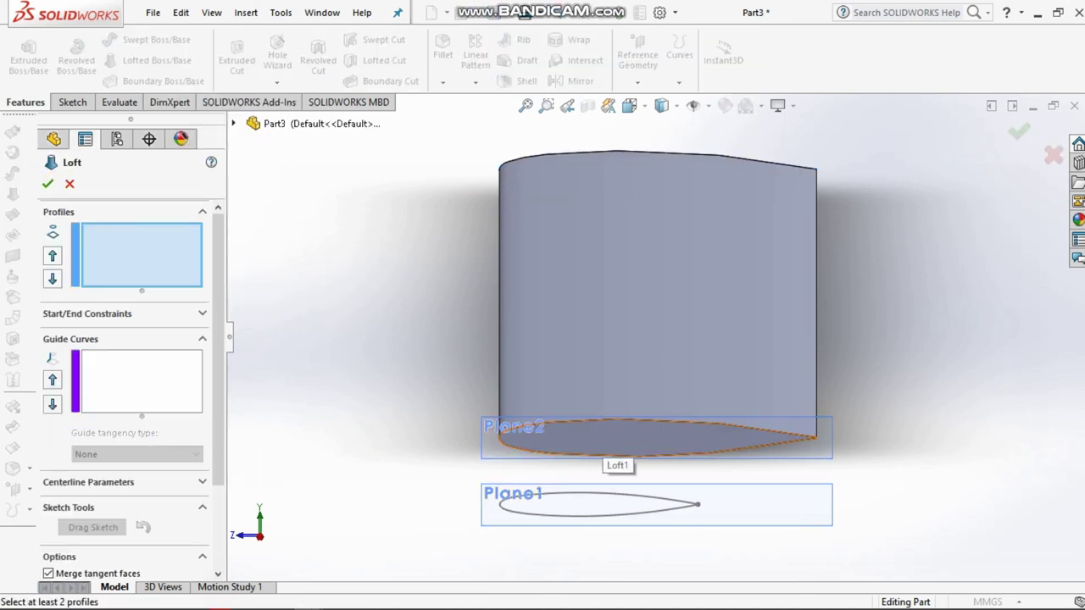
{"action": "left_click", "coordinate": [763, 436]}
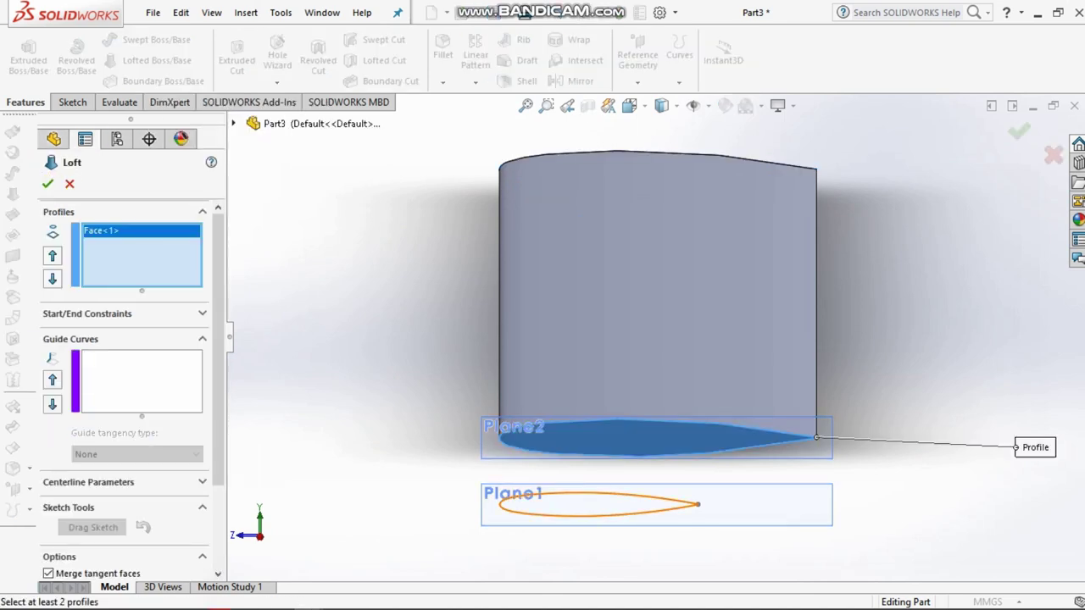
{"action": "left_click", "coordinate": [694, 504]}
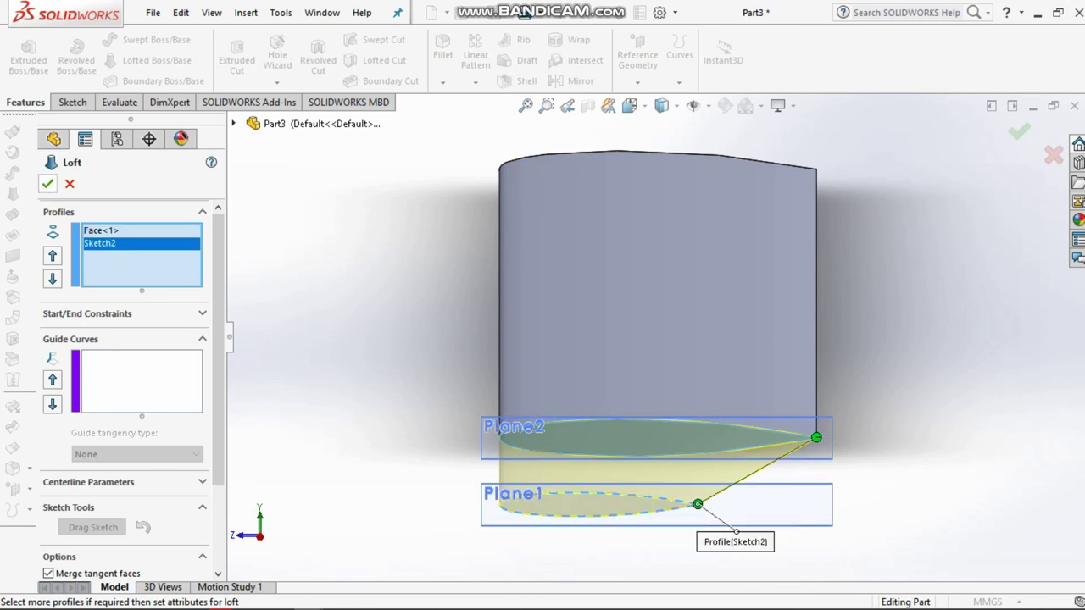
{"action": "left_click", "coordinate": [47, 183]}
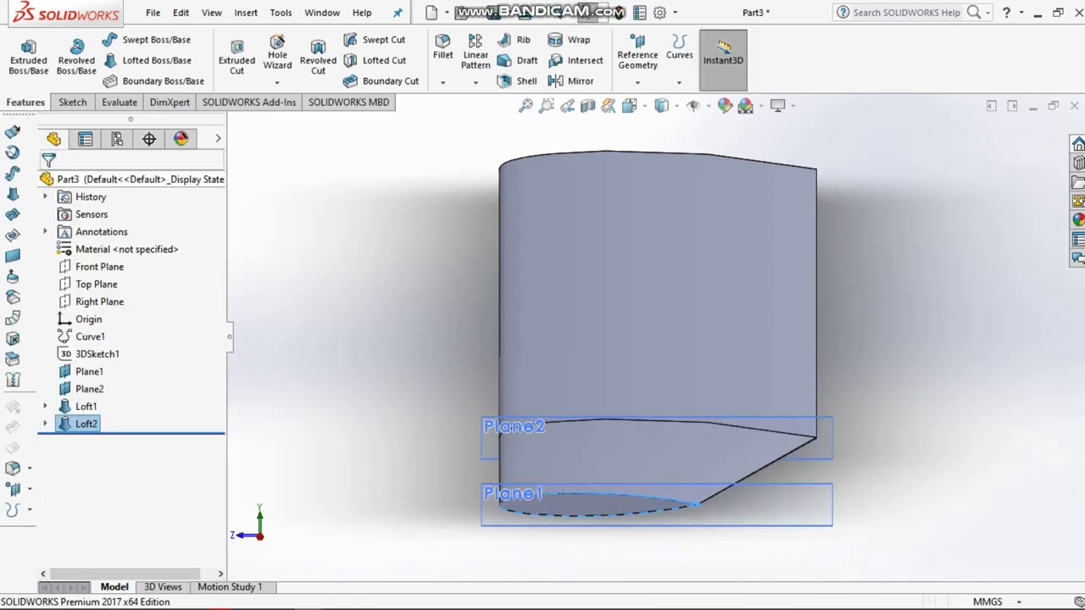
{"action": "mouse_move", "coordinate": [657, 339]}
{"action": "middle_mouse_down"}
{"action": "mouse_move", "coordinate": [593, 322]}
{"action": "mouse_move", "coordinate": [559, 339]}
{"action": "middle_mouse_up"}
{"action": "key", "text": "Left"}
{"action": "key", "text": "Left"}
{"action": "key", "text": "Left"}
{"action": "key", "text": "Left"}
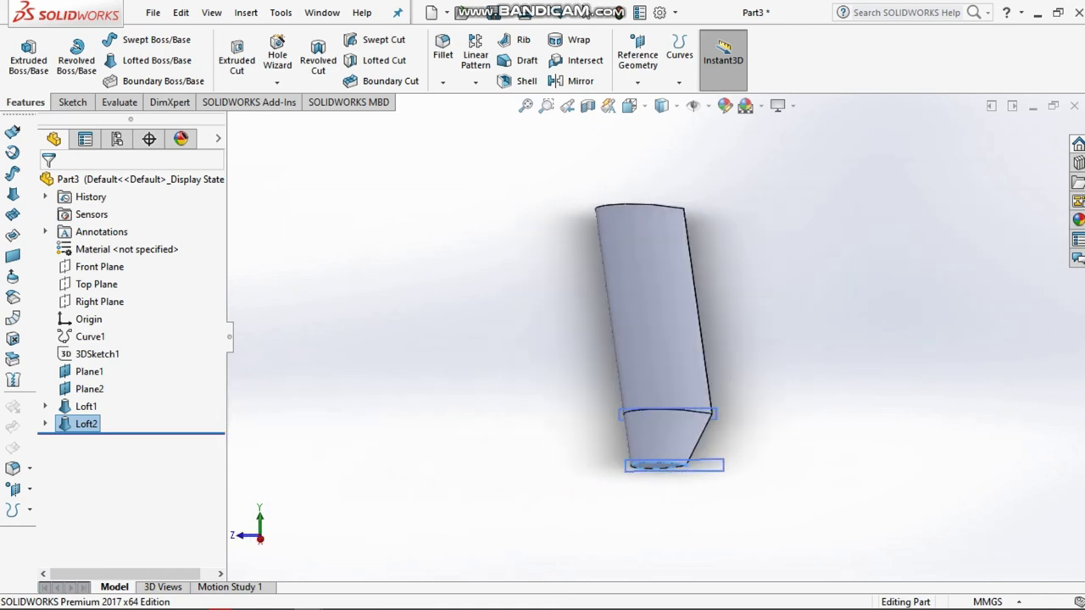
{"action": "key", "text": "Left"}
{"action": "key", "text": "Left"}
{"action": "key", "text": "Left"}
{"action": "key", "text": "Left"}
{"action": "key", "text": "Left"}
{"action": "key", "text": "Left"}
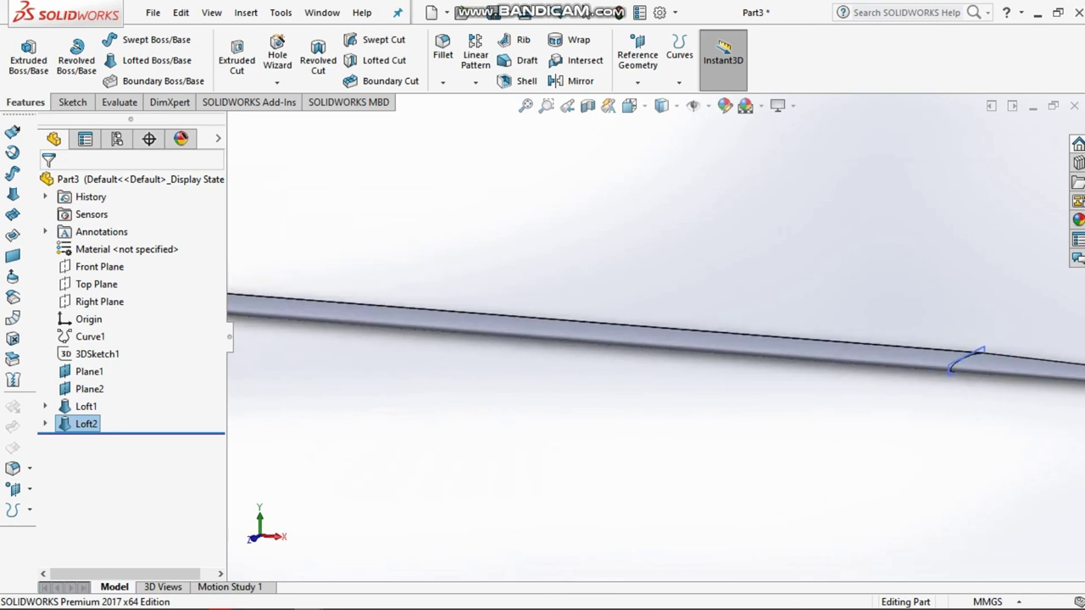
{"action": "key", "text": "Left"}
{"action": "key", "text": "Left"}
{"action": "key", "text": "Left"}
{"action": "key", "text": "Left"}
{"action": "key", "text": "Left"}
{"action": "key", "text": "Left"}
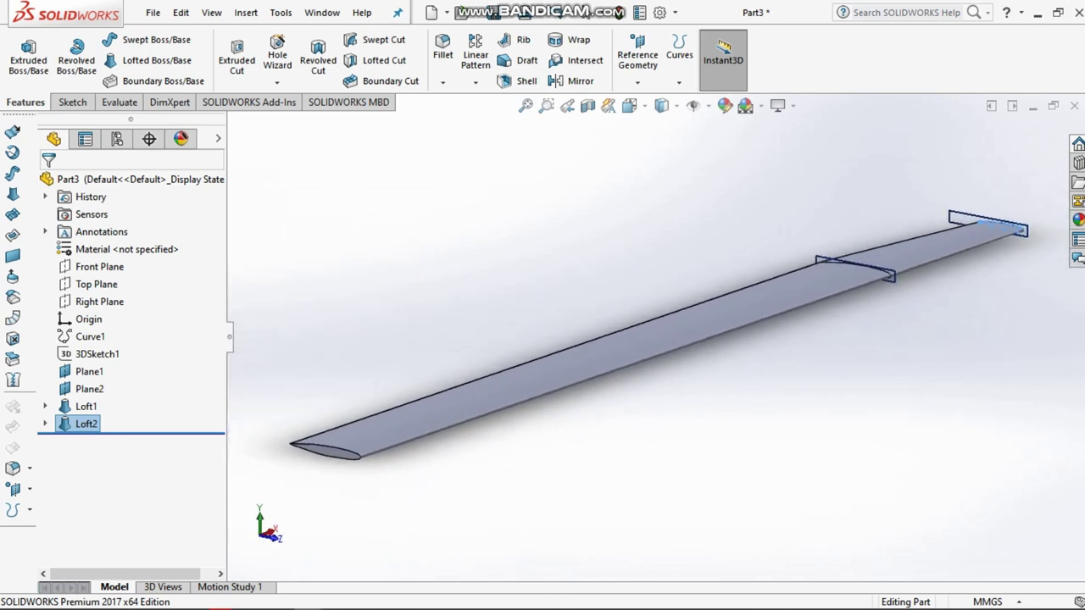
{"action": "key", "text": "Left"}
{"action": "key", "text": "Left"}
{"action": "key", "text": "Left"}
{"action": "key", "text": "Left"}
{"action": "key", "text": "Left"}
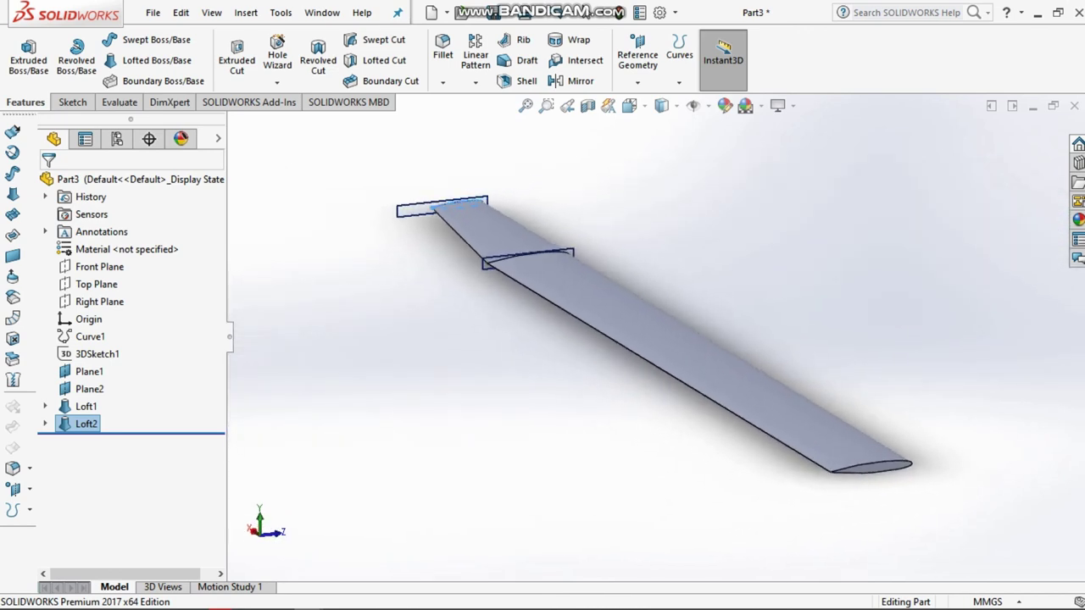
{"action": "key", "text": "Left"}
{"action": "key", "text": "Left"}
{"action": "key", "text": "Left"}
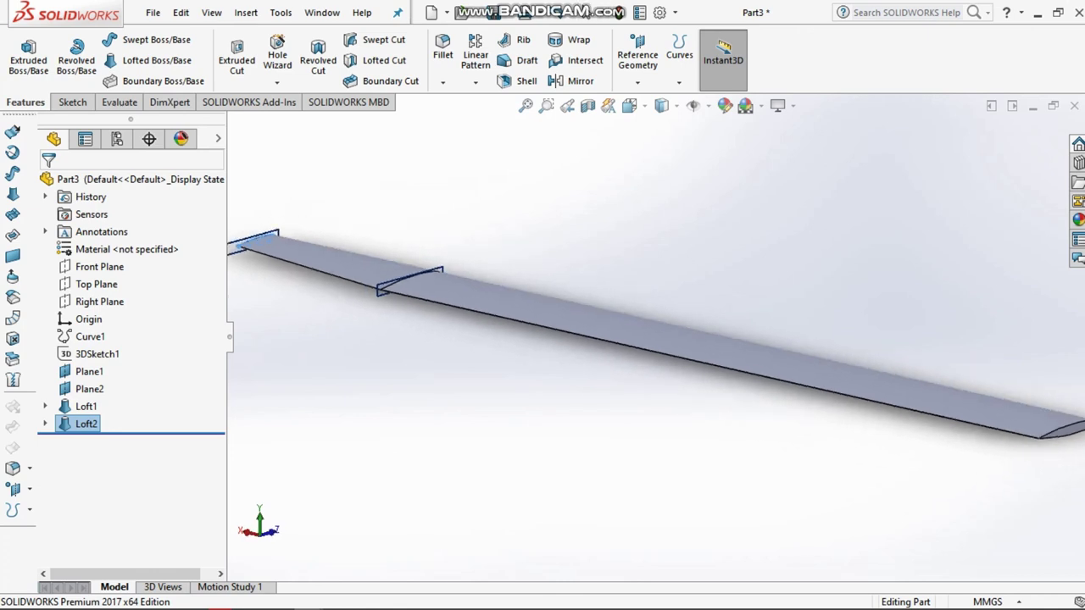
{"action": "key", "text": "Left"}
{"action": "key", "text": "Left"}
{"action": "key", "text": "Left"}
{"action": "key", "text": "Left"}
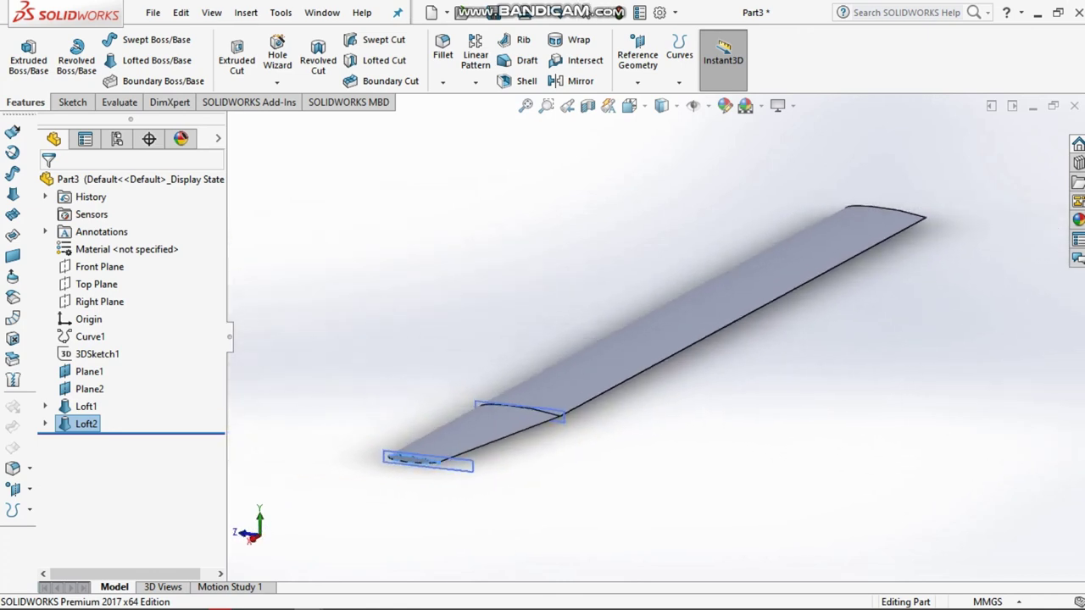